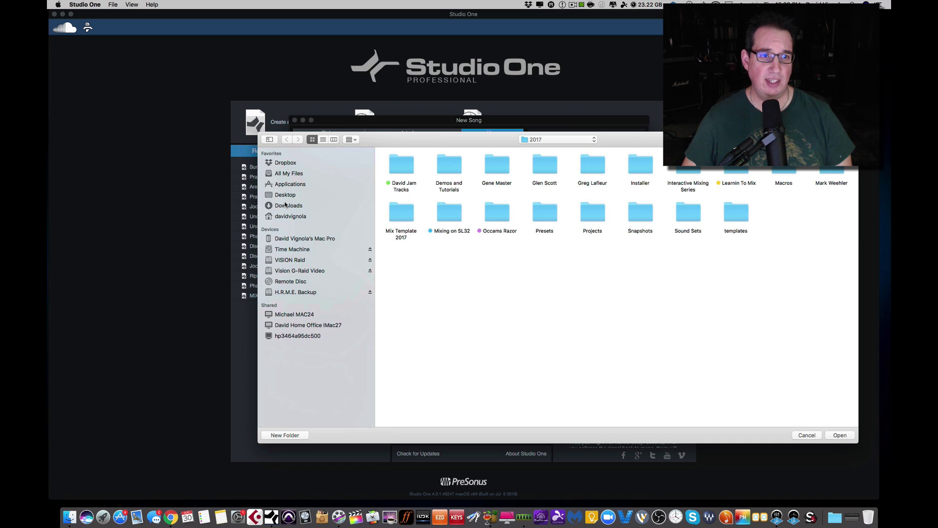
Step: Set the new song's save location to the Desktop folder
click(286, 195)
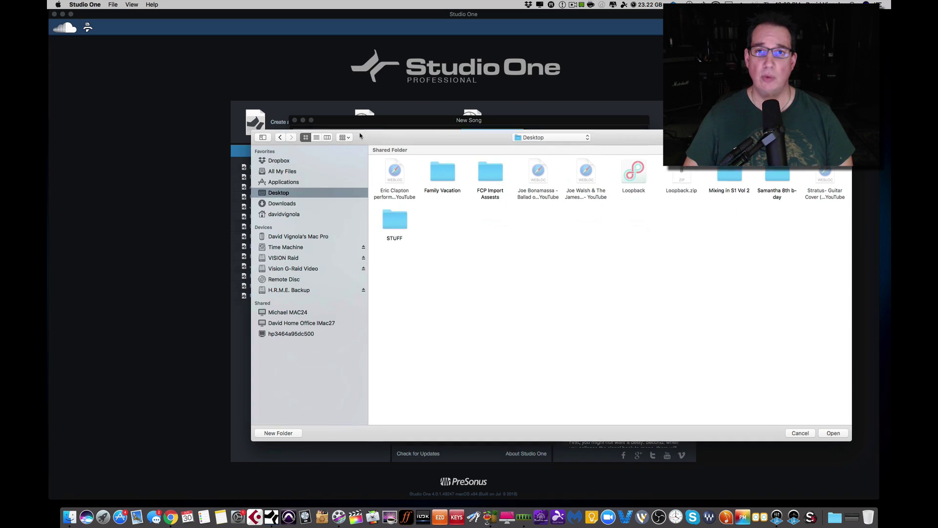
click(807, 425)
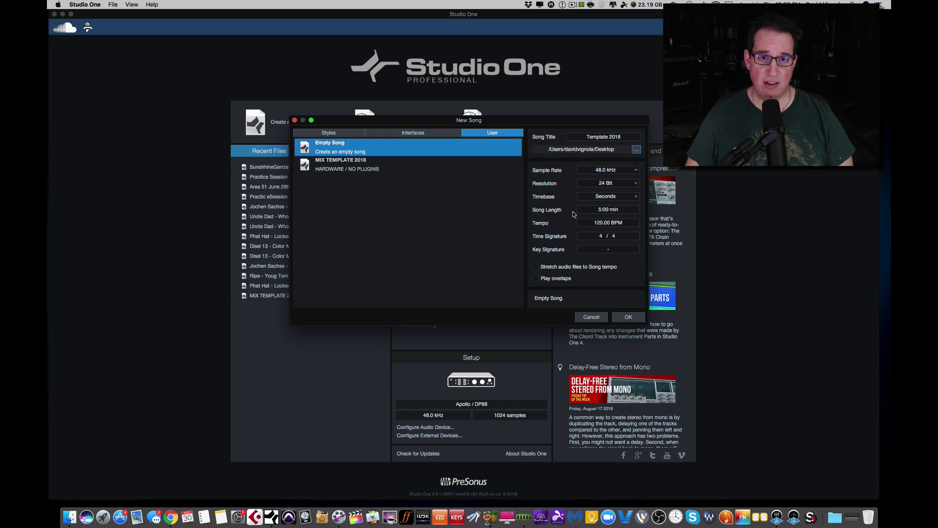
Step: Switch the new song's sample rate to 44.1 kHz and back to 48.0 kHz, leaving the resolution at 24 Bit
click(630, 172)
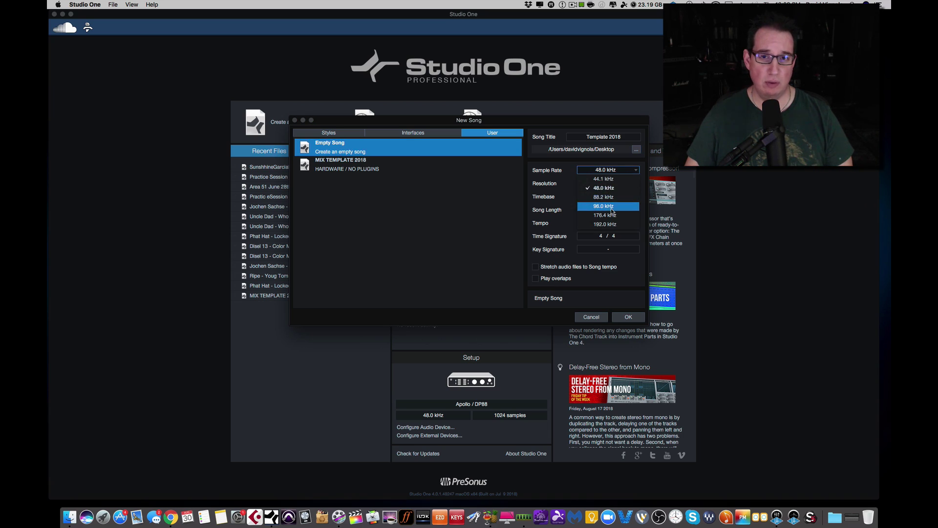
click(620, 180)
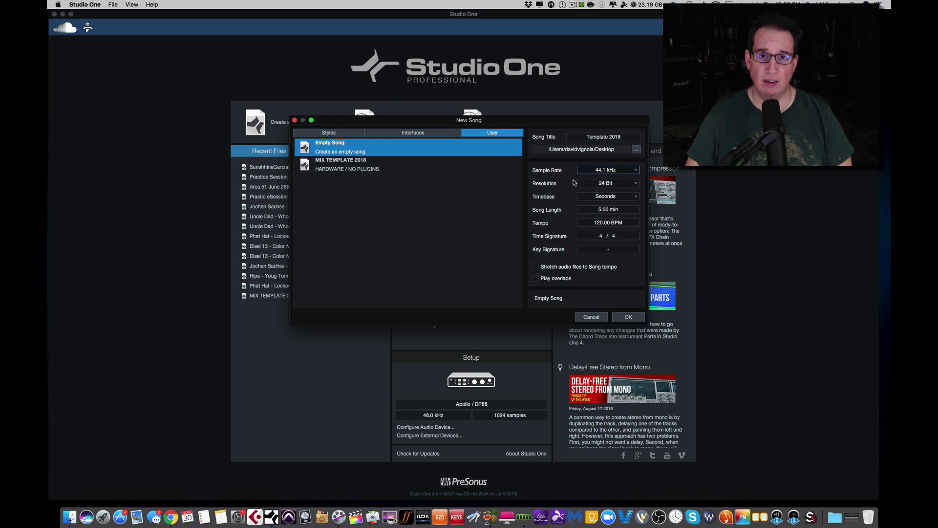
click(619, 184)
click(618, 185)
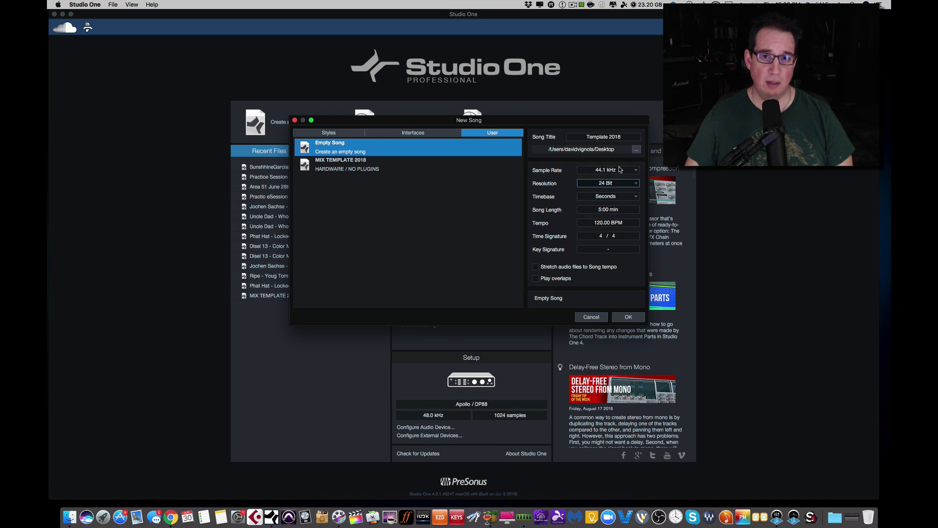
click(620, 170)
click(614, 191)
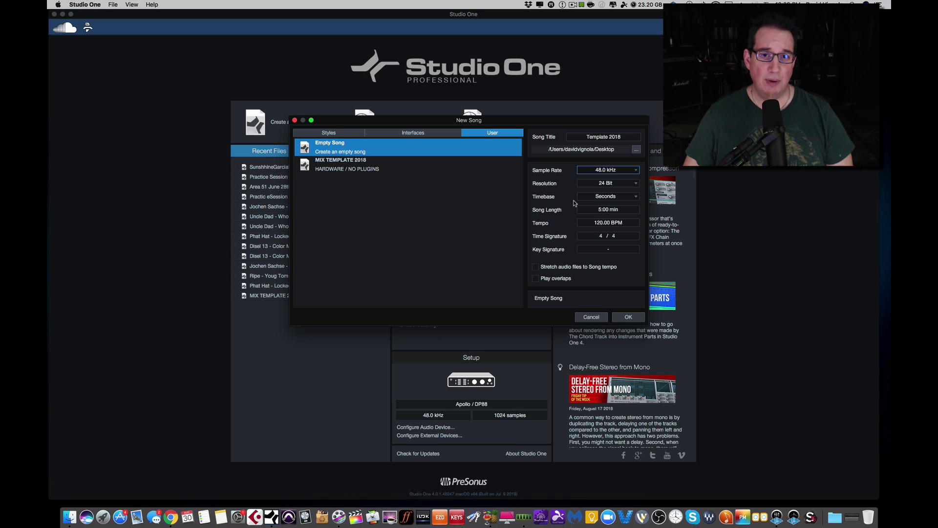
Step: Keep the timebase on Seconds and create the empty song Template 2018
click(629, 198)
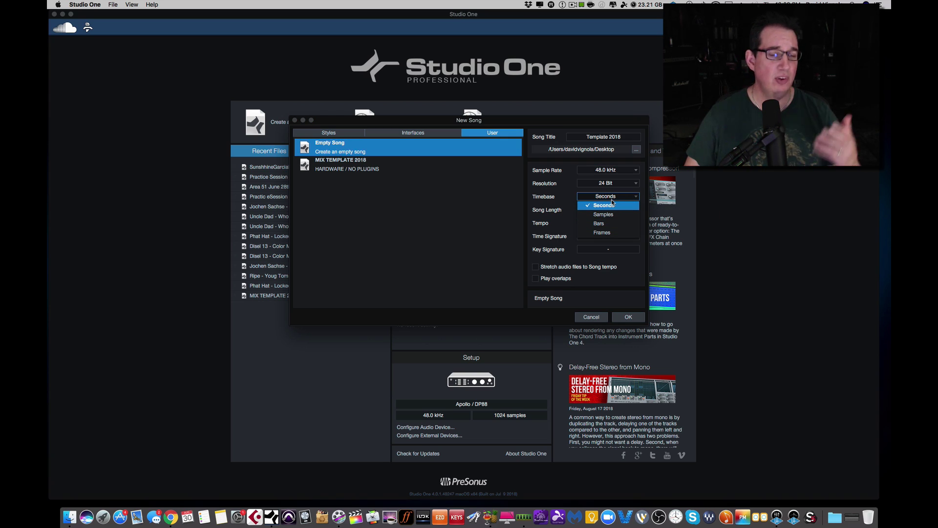
click(612, 205)
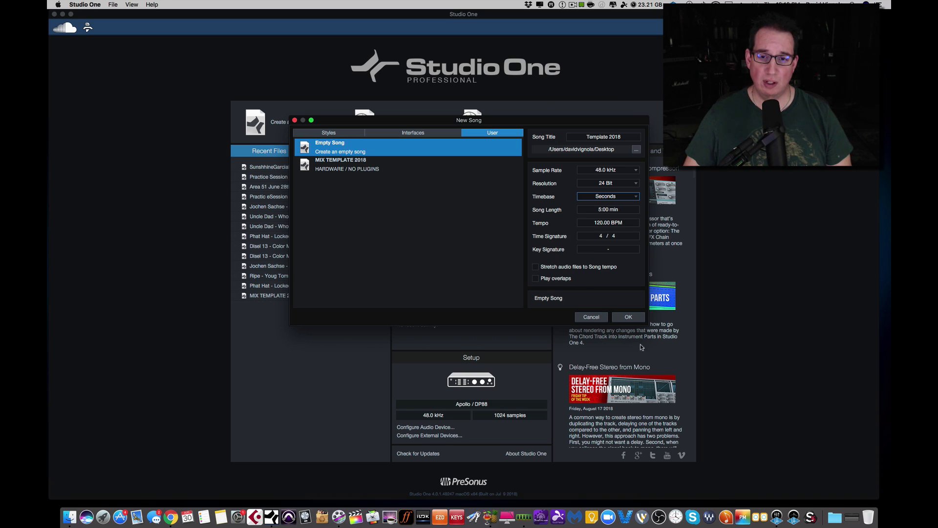
click(630, 321)
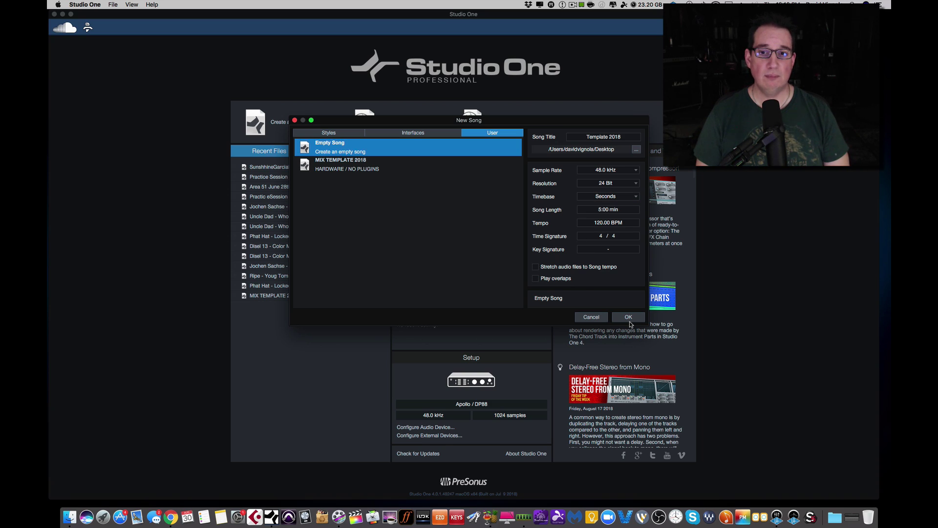
click(630, 321)
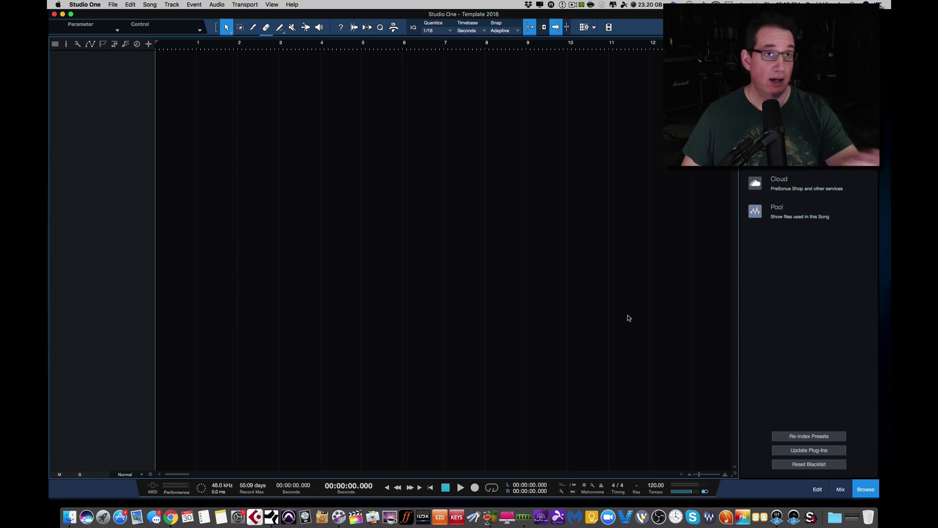
Step: Show the browser's effects list and collapse the FabFilter, PreSonus, Slate Digital and Steven Slate vendor folders
click(870, 487)
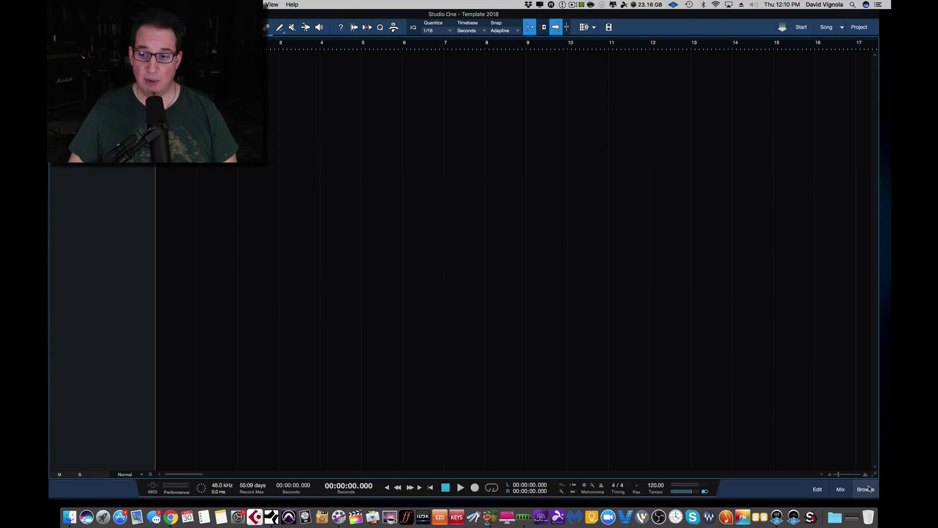
click(866, 489)
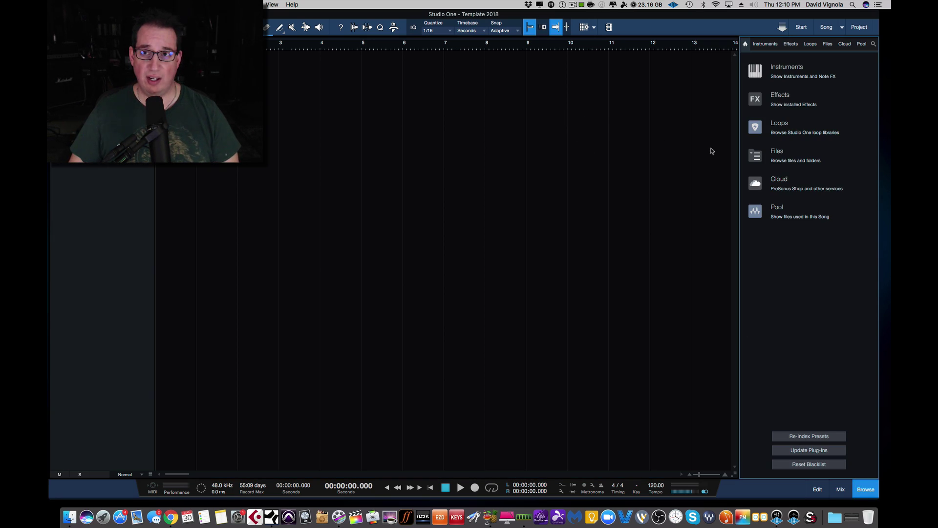
click(791, 44)
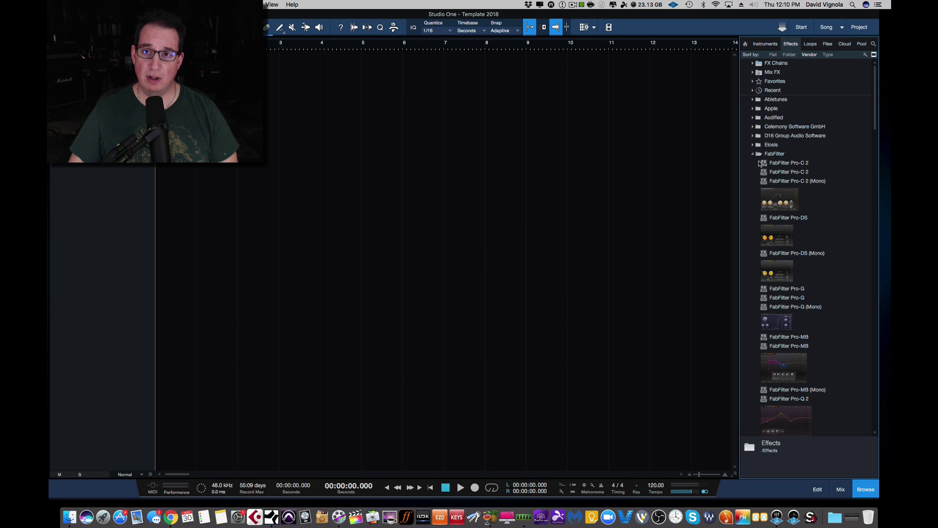
click(753, 154)
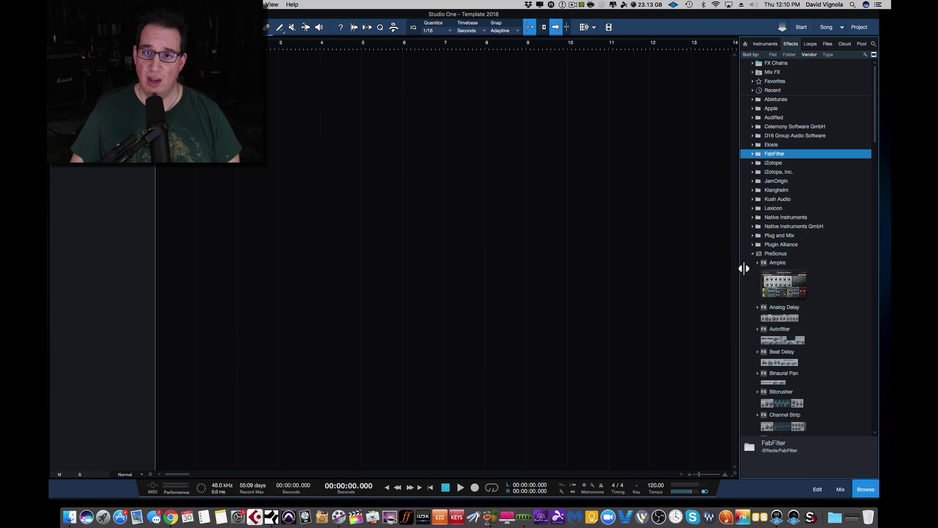
click(752, 253)
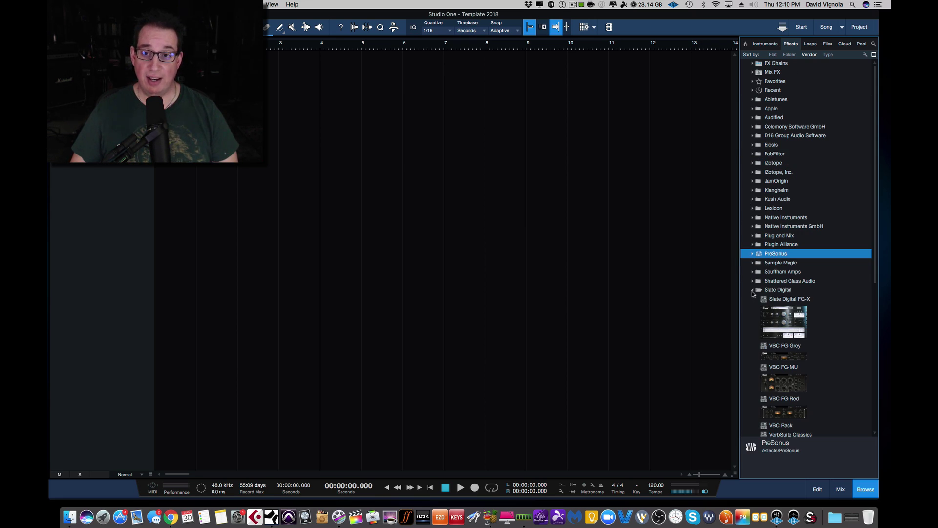
click(753, 290)
click(753, 336)
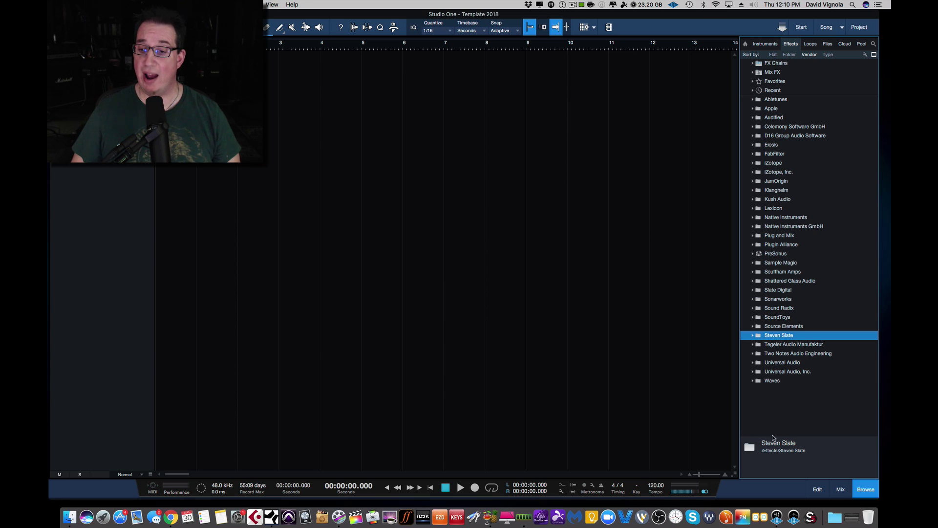
Step: Show the mixer with expanded channels and enlarge it until the Main channel's Inserts and Post sections fit
click(842, 489)
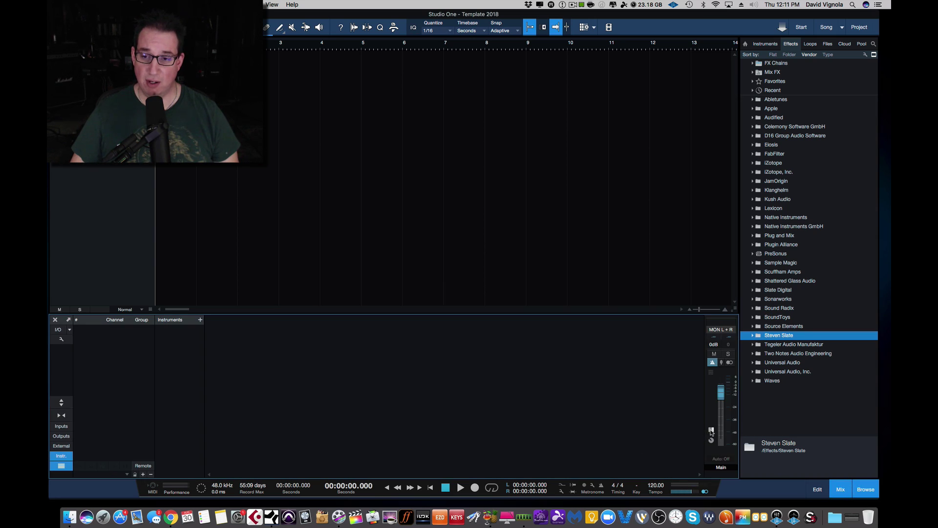
click(62, 403)
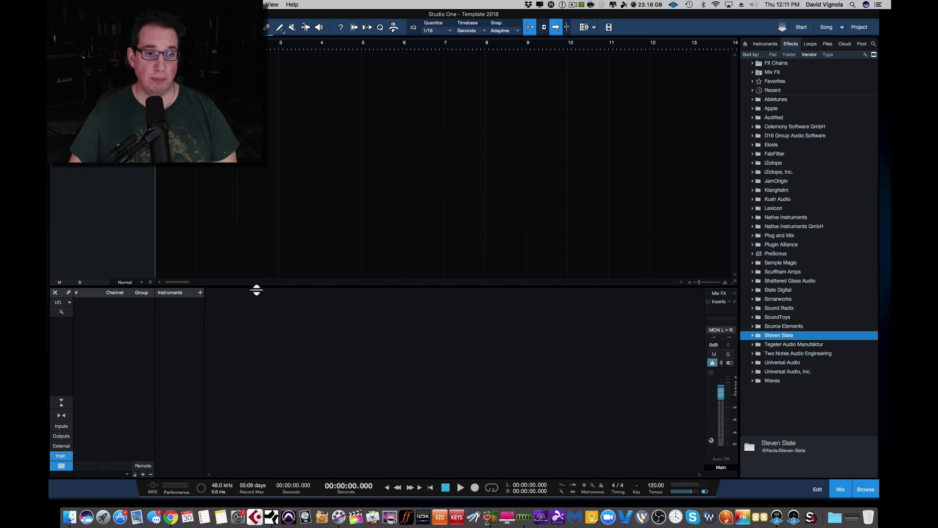
drag(257, 290, 292, 176)
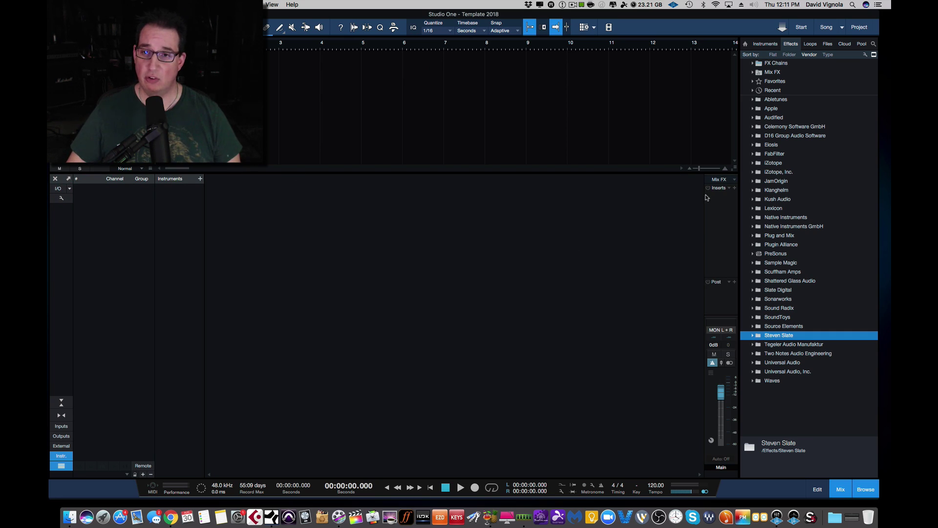
click(720, 467)
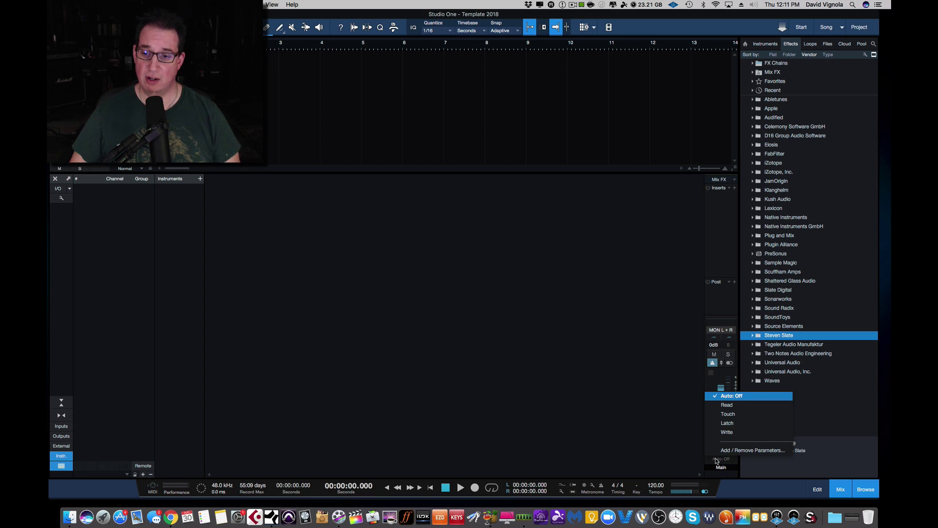
click(669, 435)
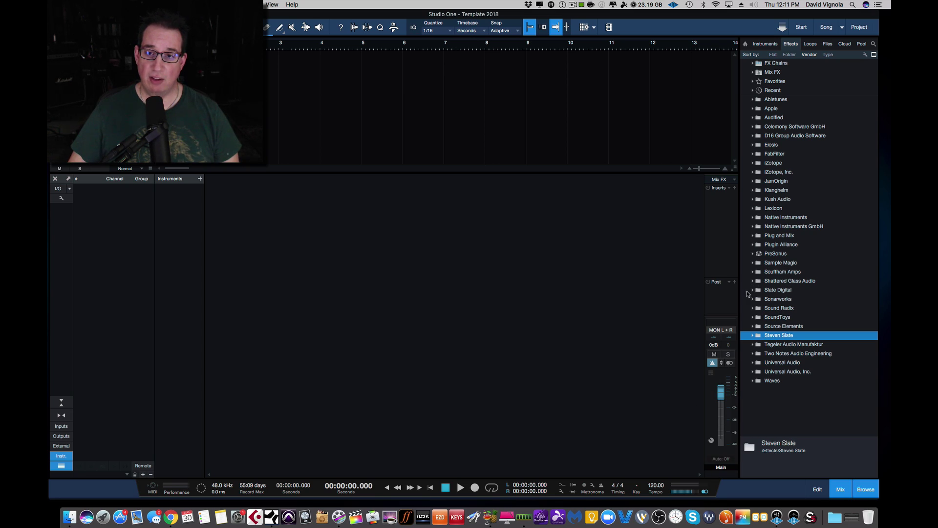
Step: Insert Slate Digital's Virtual Mix Rack on the Main channel and move its window clear of the browser
click(753, 290)
scroll(782, 312, down, 5)
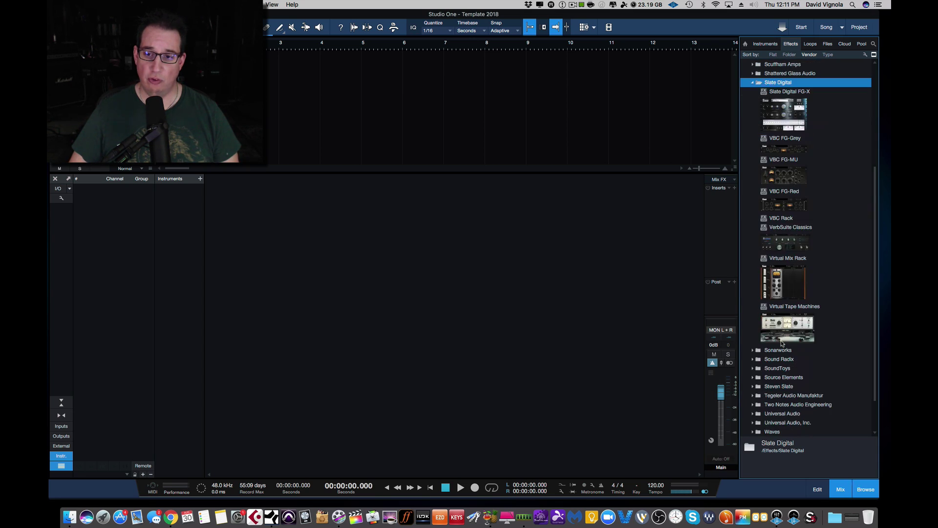
click(788, 283)
drag(788, 284, 722, 215)
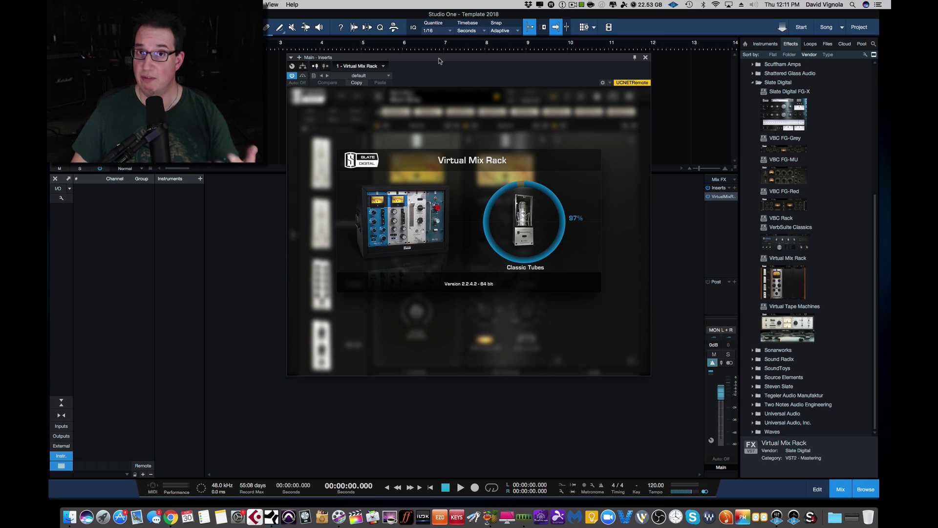
drag(440, 61, 353, 94)
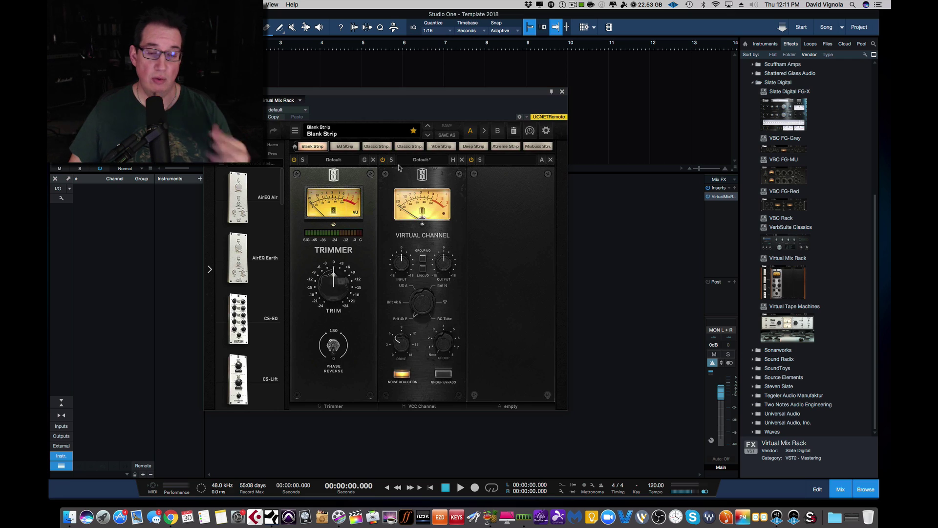
Step: Replace the Virtual Channel module in the rack's second slot with the VCC MixBuss module
click(462, 160)
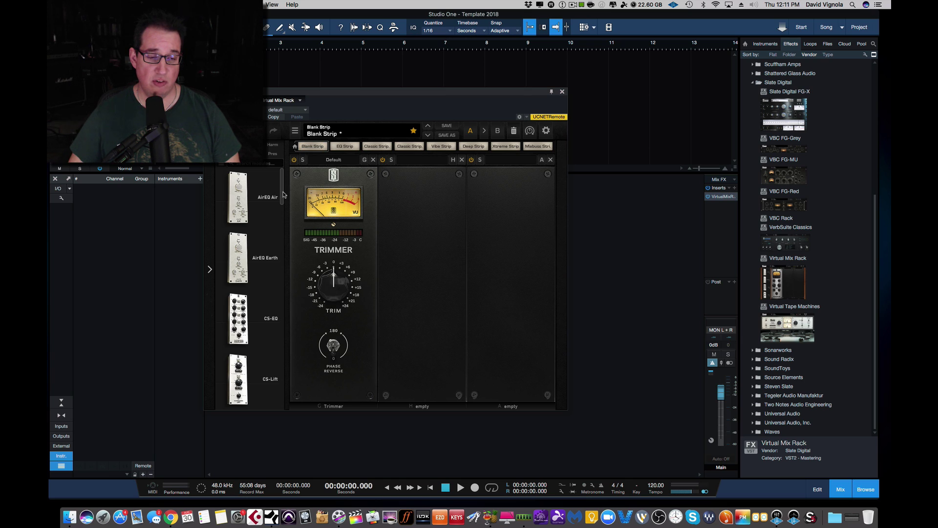
drag(283, 194, 296, 386)
drag(238, 366, 407, 334)
click(424, 260)
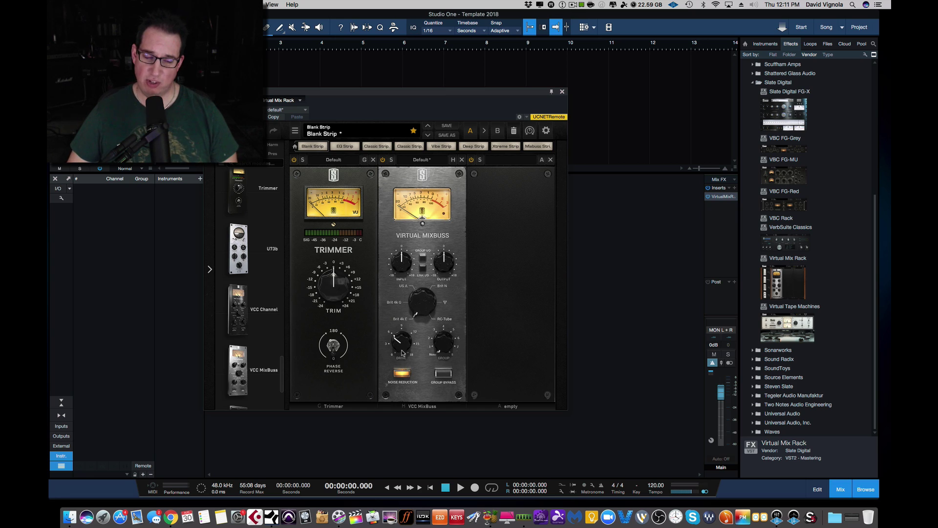
Step: Turn off noise reduction on the Virtual MixBuss module and close the plug-in window
click(402, 375)
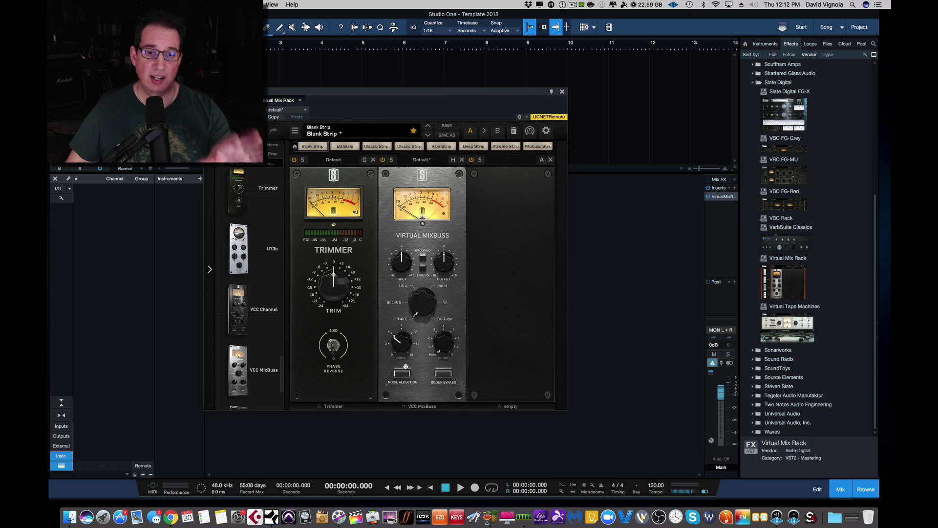
mouse_move(405, 331)
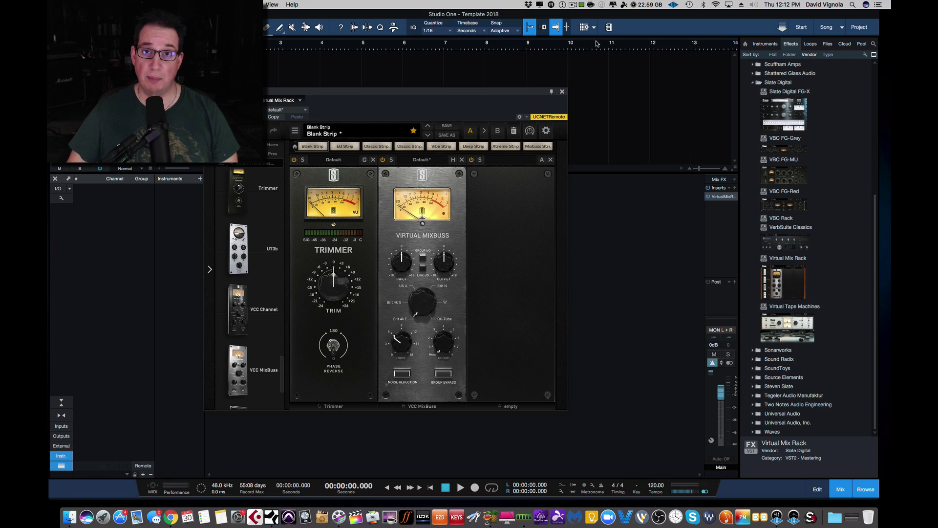
click(562, 92)
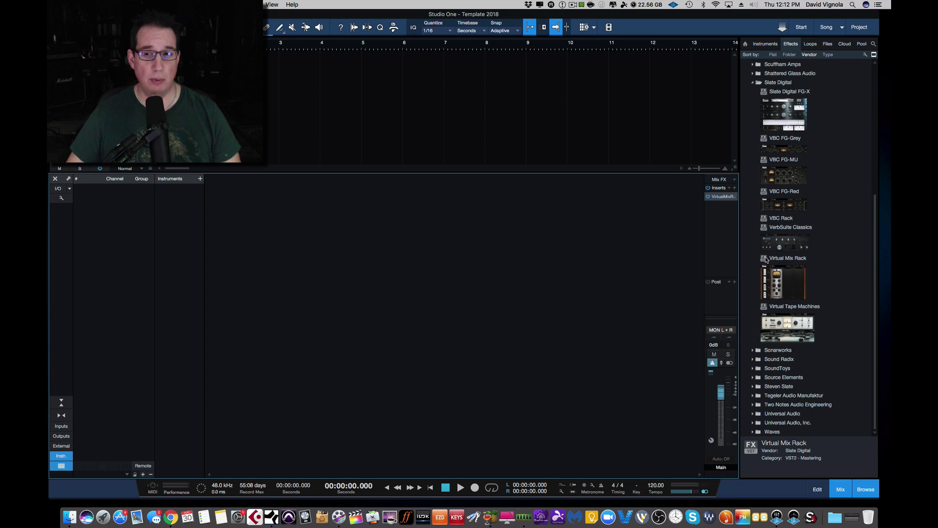
Step: Insert Slate Digital's VBC Rack on the Main channel below the Virtual Mix Rack
scroll(766, 261, up, 4)
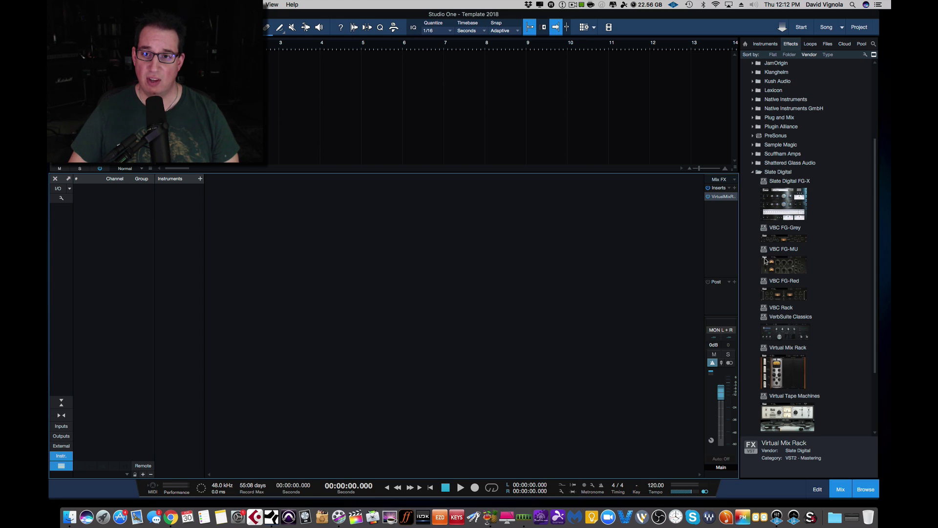
scroll(766, 260, down, 4)
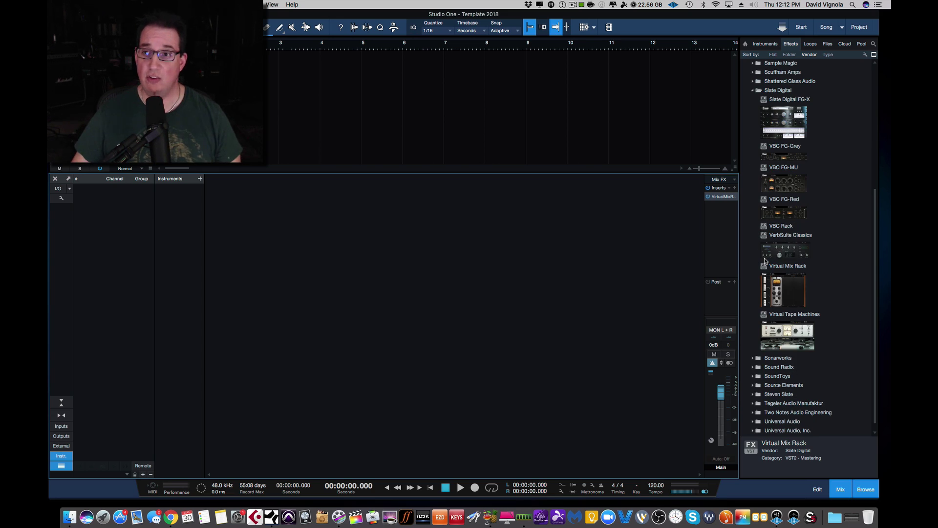
scroll(766, 260, up, 4)
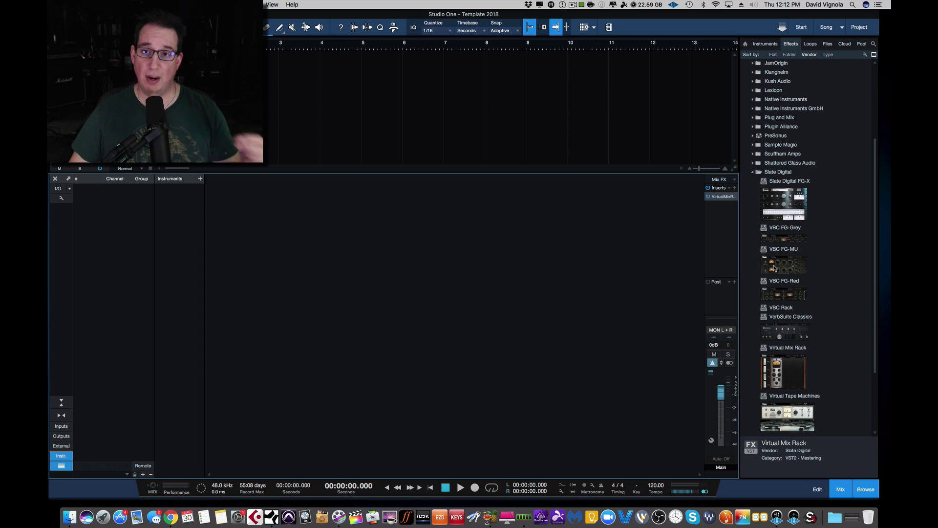
click(771, 309)
drag(771, 308, 731, 228)
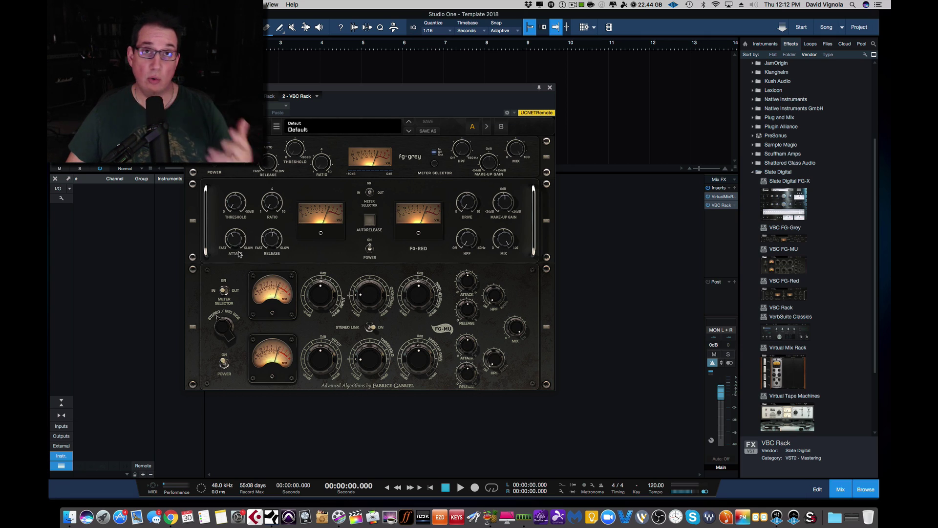
Step: Power off the FG-Grey, FG-Red and FG-MU compressors in the VBC Rack and close the plug-in window
click(216, 166)
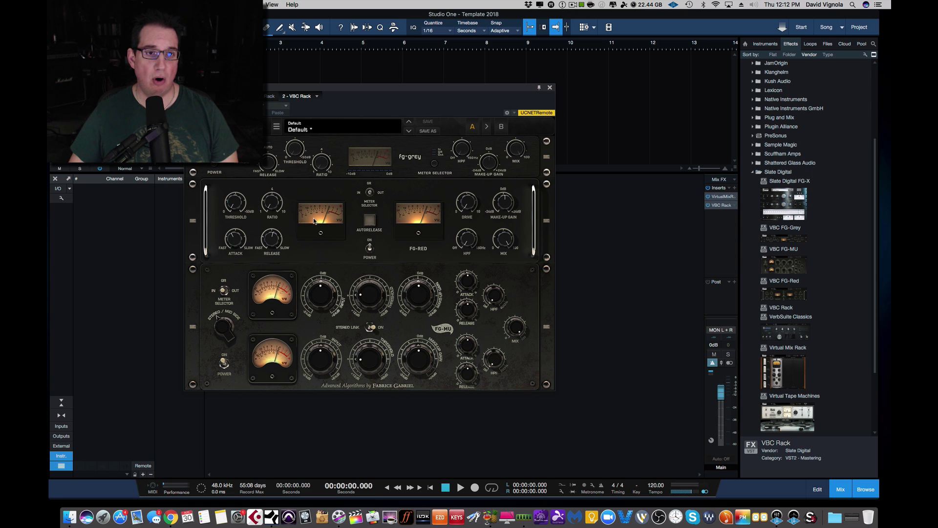
click(370, 250)
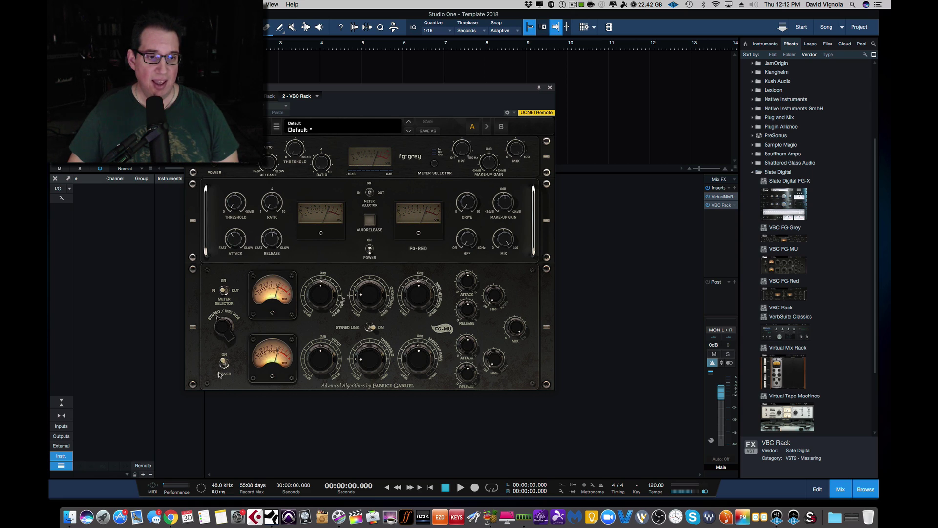
click(224, 365)
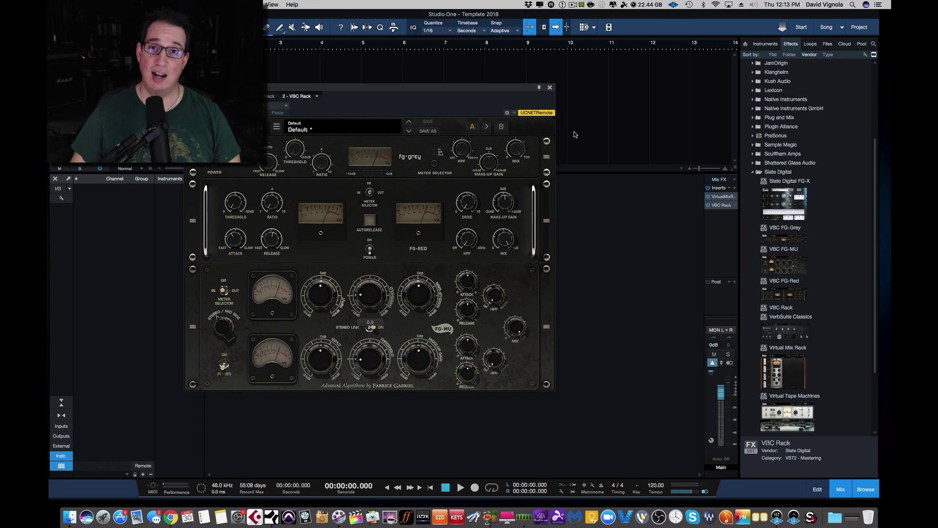
click(550, 88)
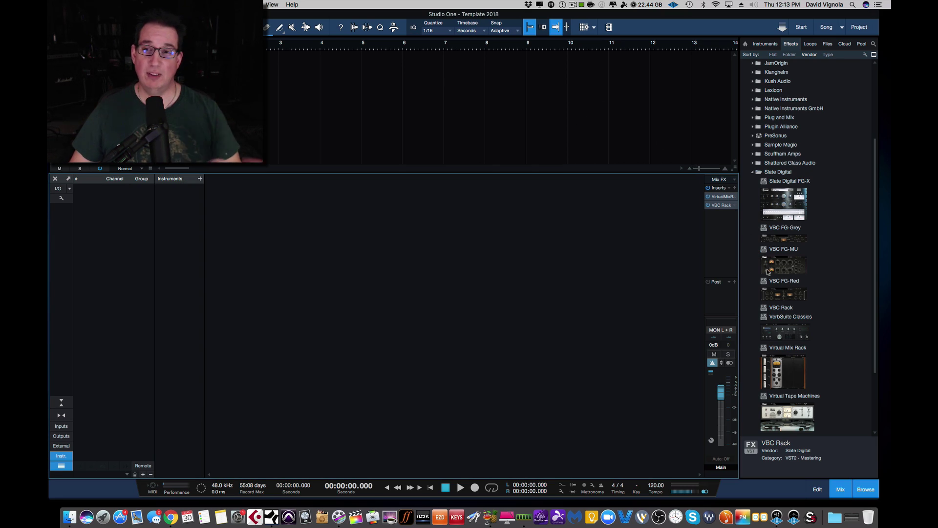
Step: Insert FabFilter Pro-Q 2 on the Main channel below the VBC Rack and close its window
click(755, 172)
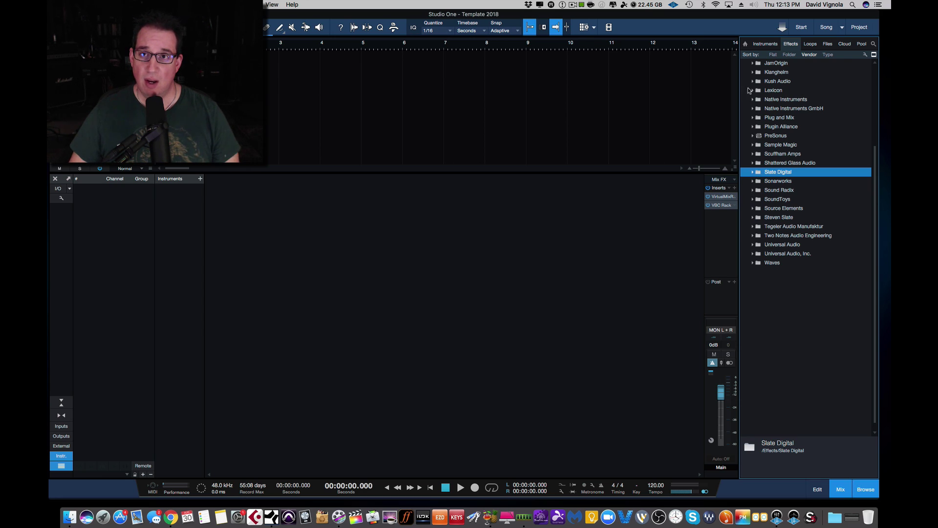
scroll(750, 131, up, 3)
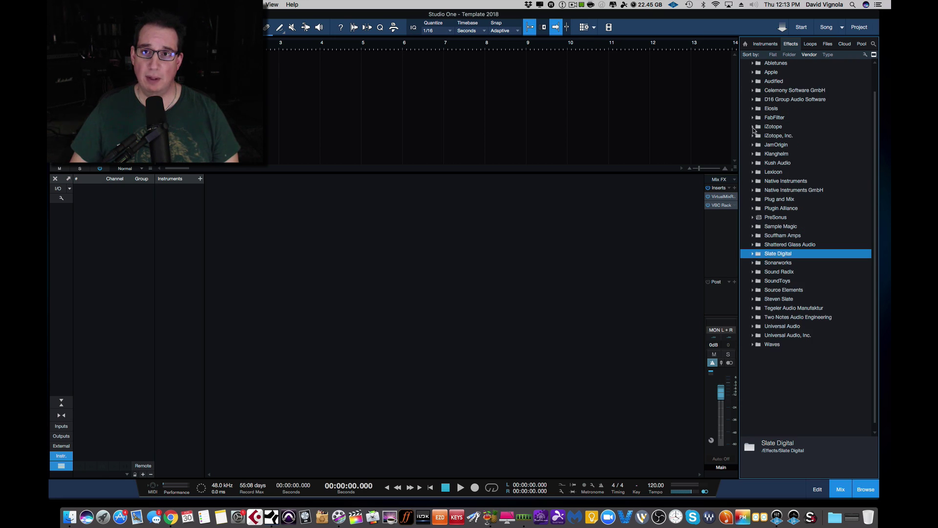
click(753, 118)
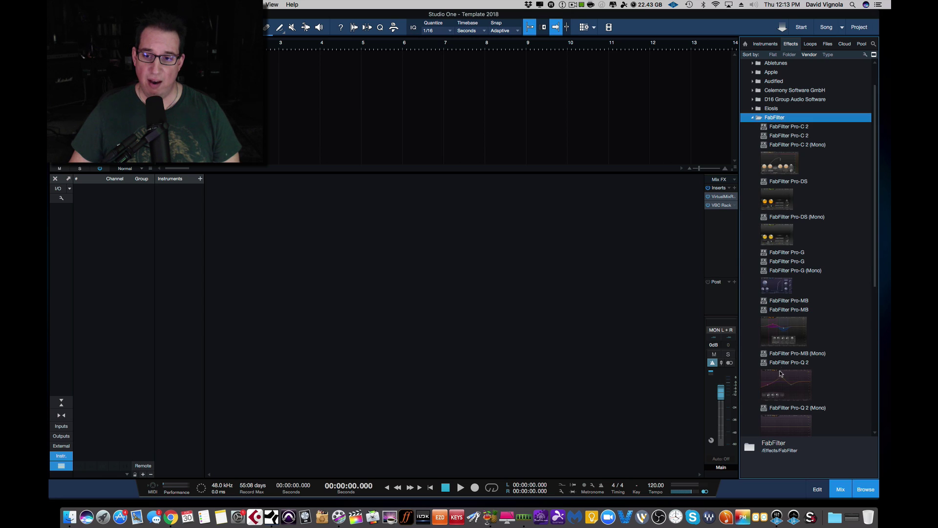
scroll(782, 361, down, 5)
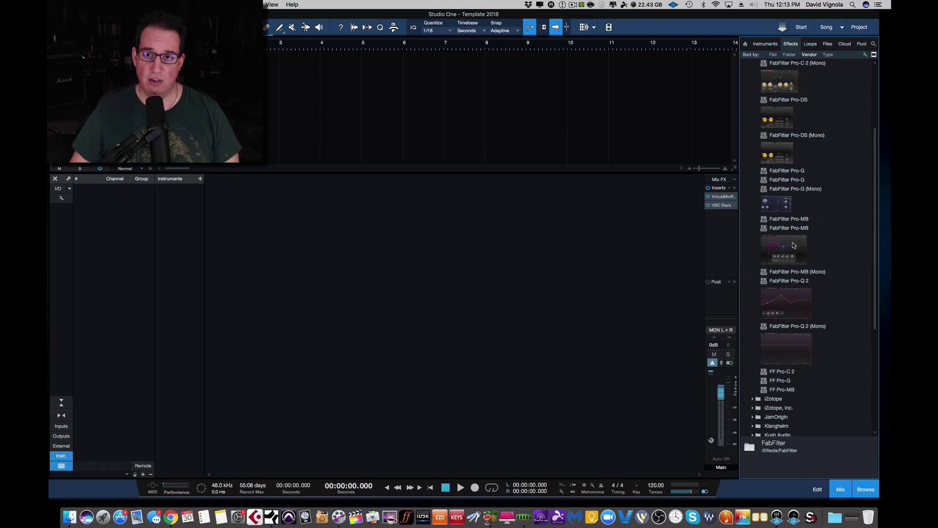
click(782, 251)
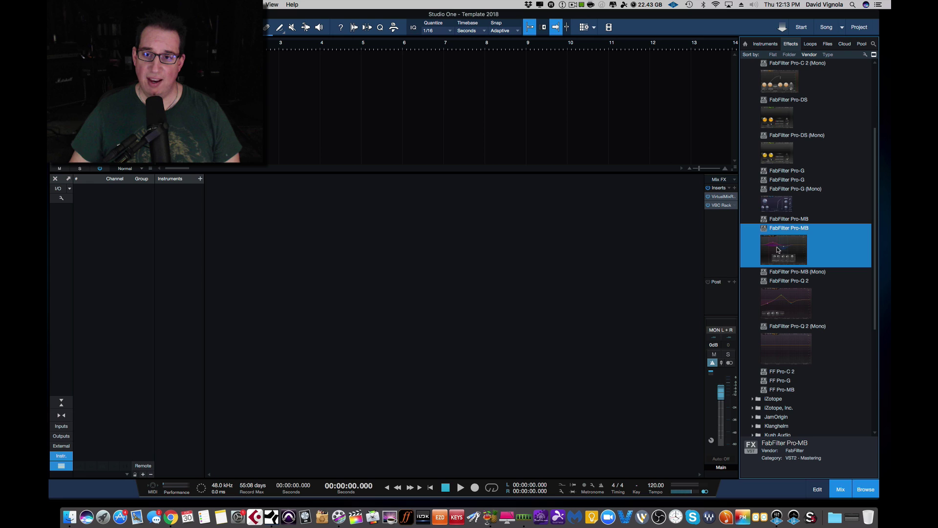
drag(786, 306, 718, 233)
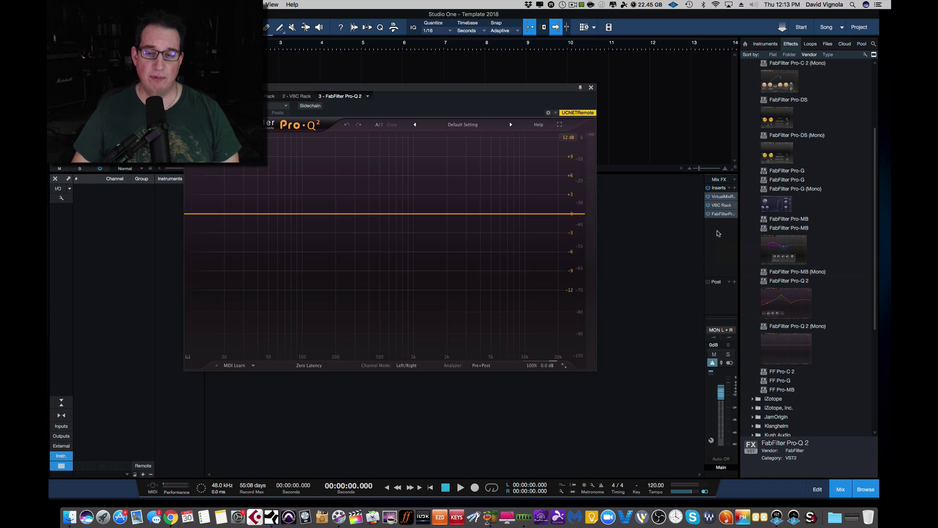
click(590, 89)
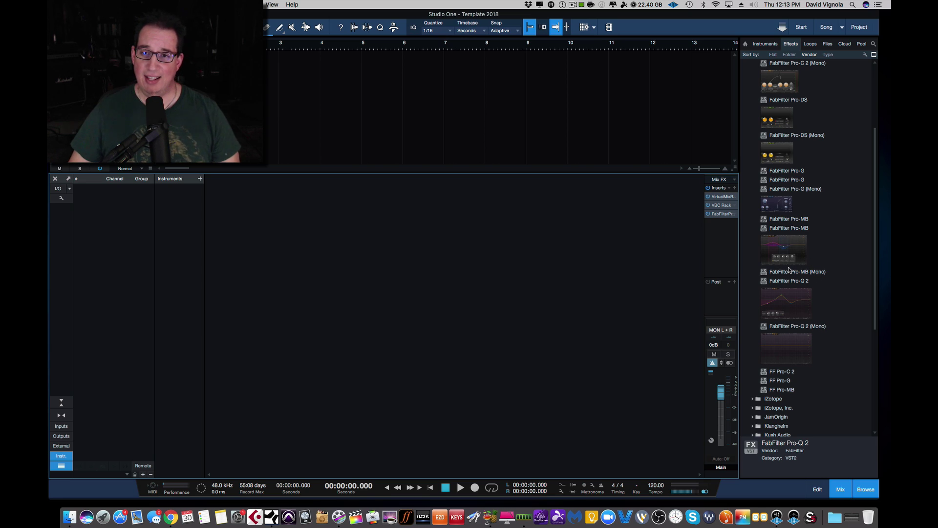
Step: Insert Slate Digital's Virtual Tape Machines on the Main channel below Pro-Q 2, toggle its tape speed and close its window
scroll(764, 282, up, 5)
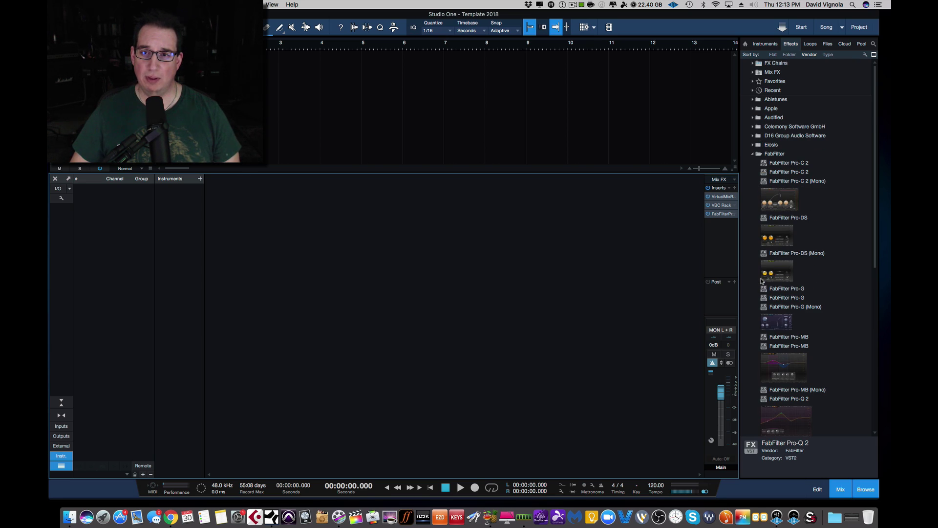
click(754, 154)
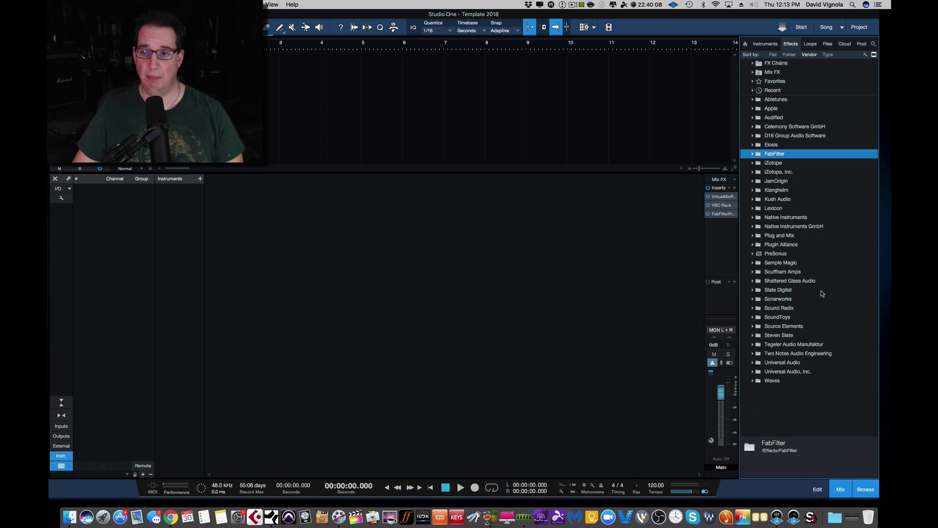
click(753, 289)
scroll(802, 293, down, 5)
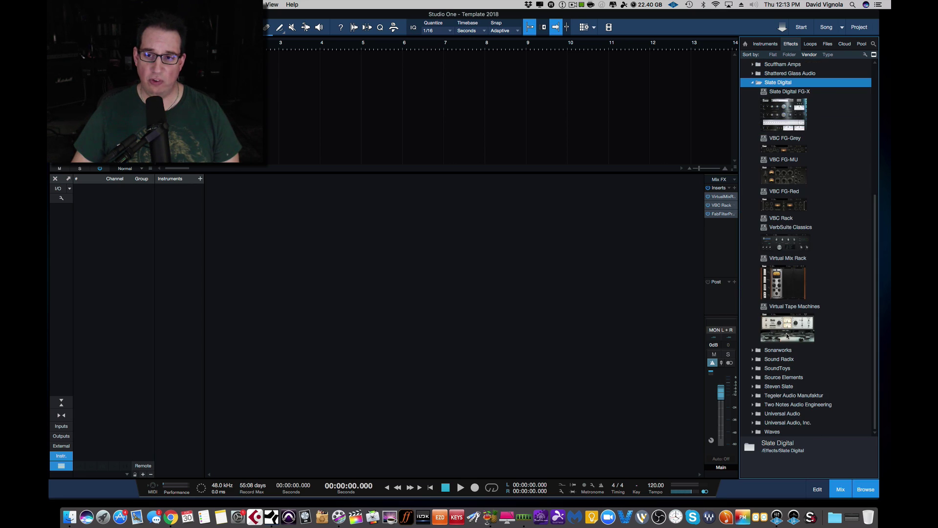
click(808, 324)
drag(808, 324, 720, 230)
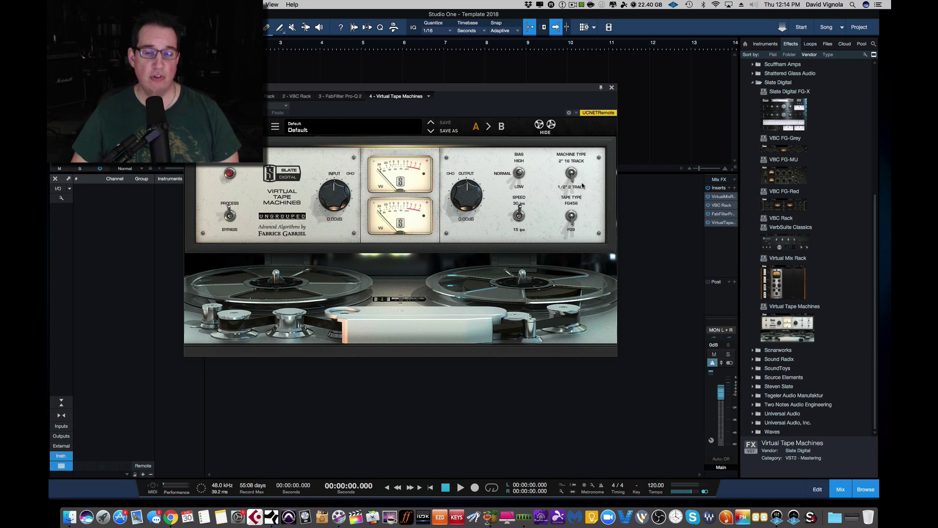
click(521, 219)
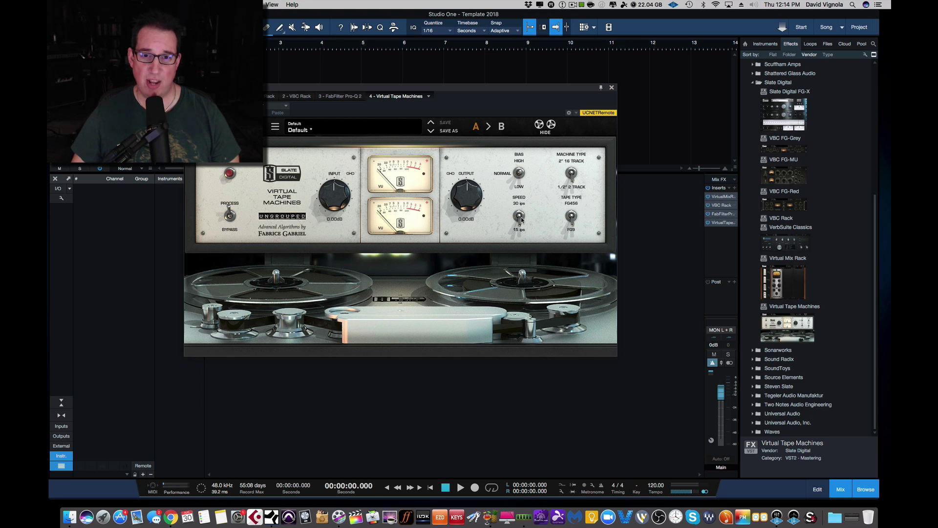
click(612, 88)
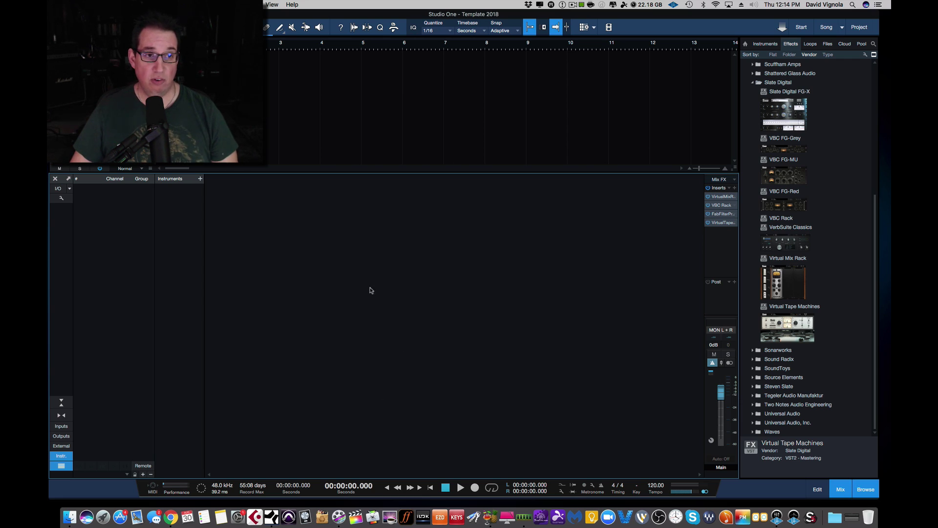
Step: Add eight bus channels to the mixer
click(840, 487)
click(840, 486)
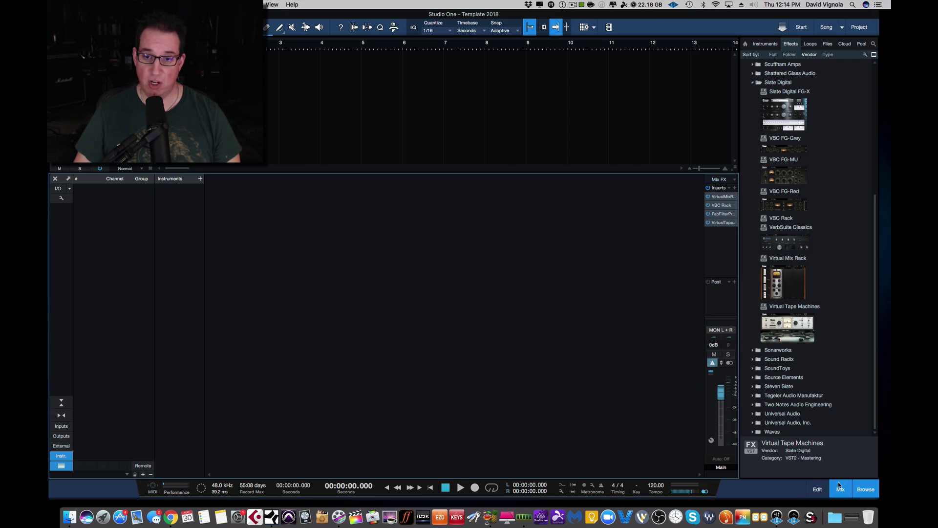
right_click(357, 322)
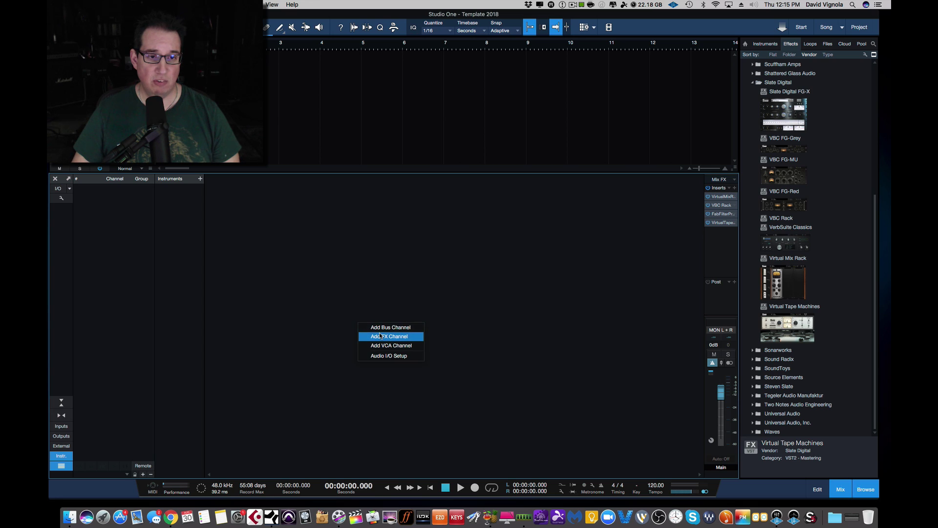
click(382, 327)
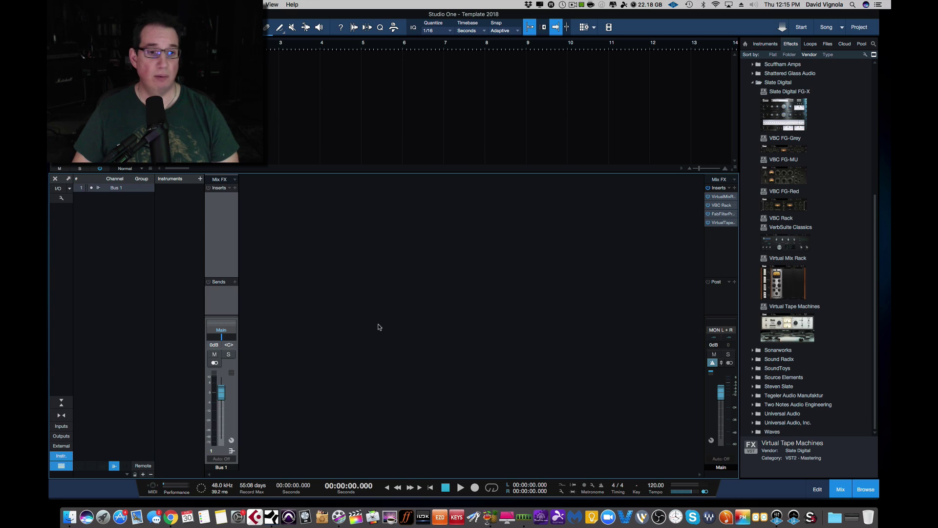
right_click(228, 416)
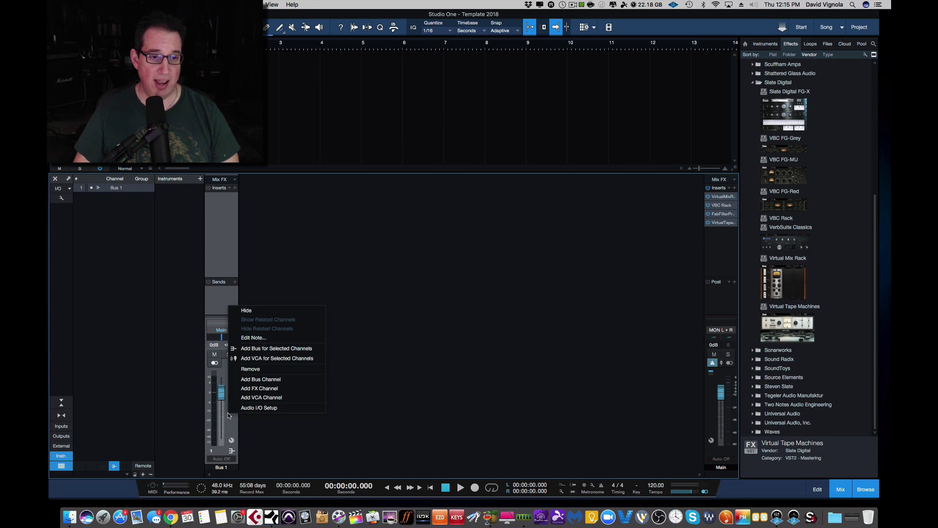
click(246, 380)
right_click(263, 420)
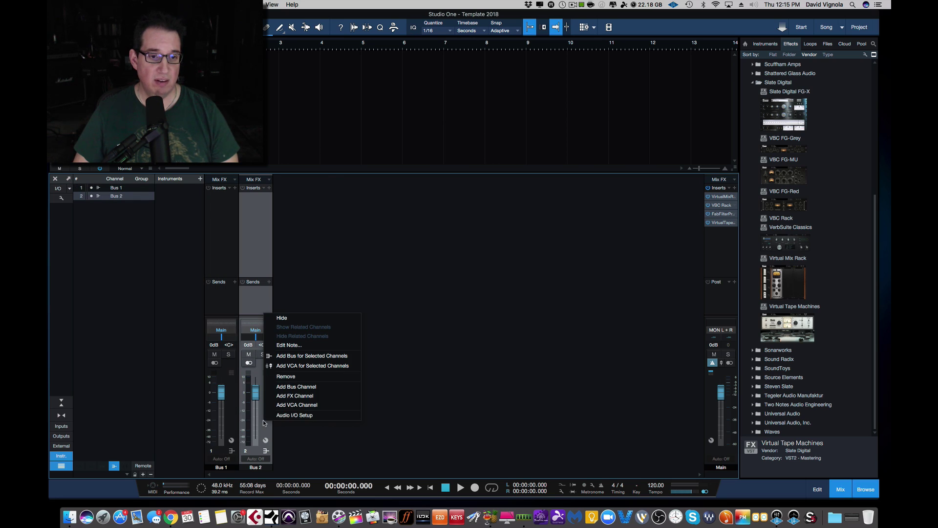
click(291, 390)
right_click(298, 430)
click(330, 398)
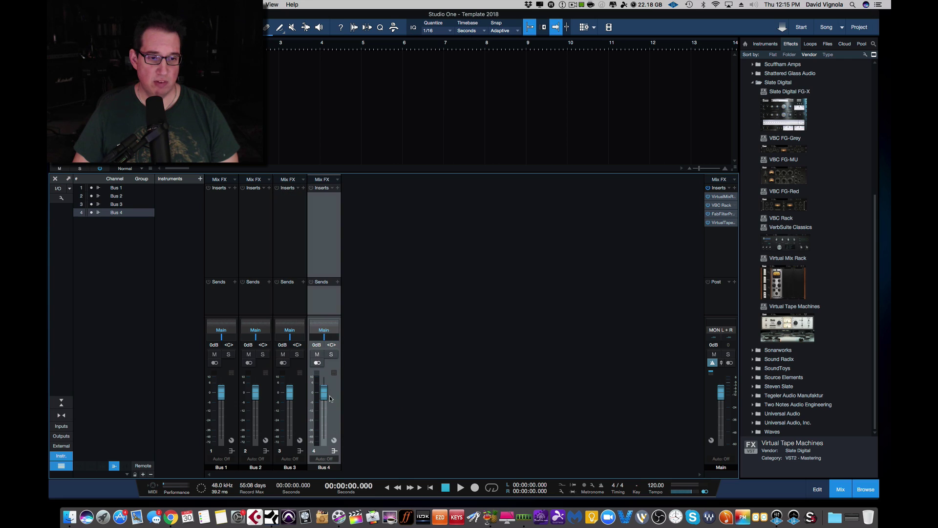
right_click(335, 426)
click(356, 394)
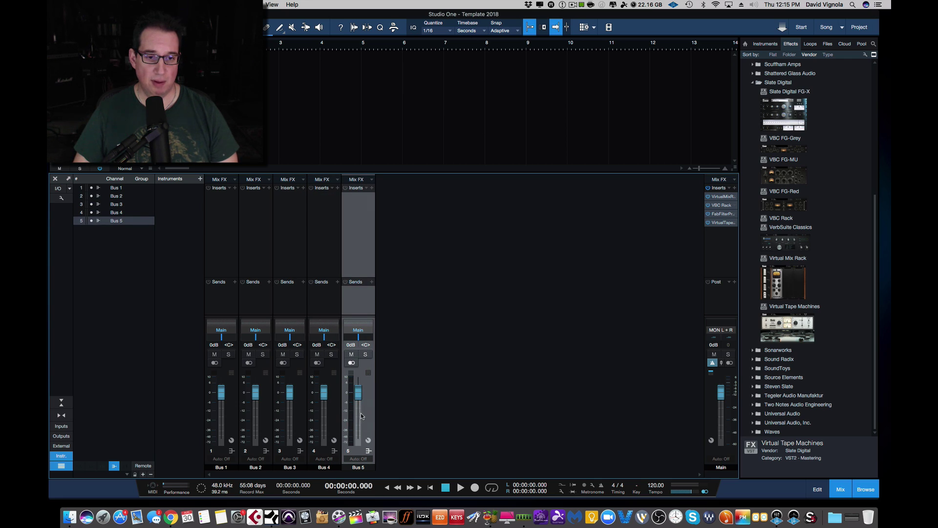
right_click(365, 414)
click(387, 383)
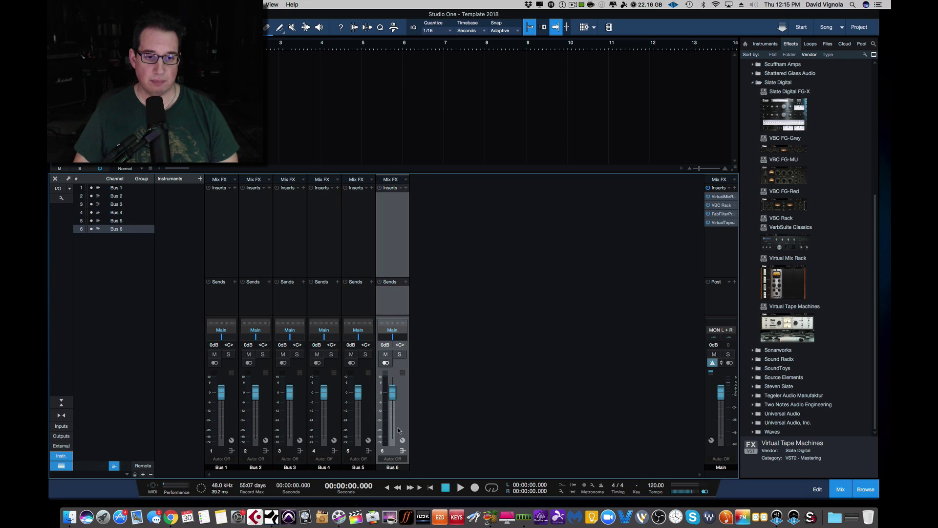
right_click(398, 430)
click(430, 392)
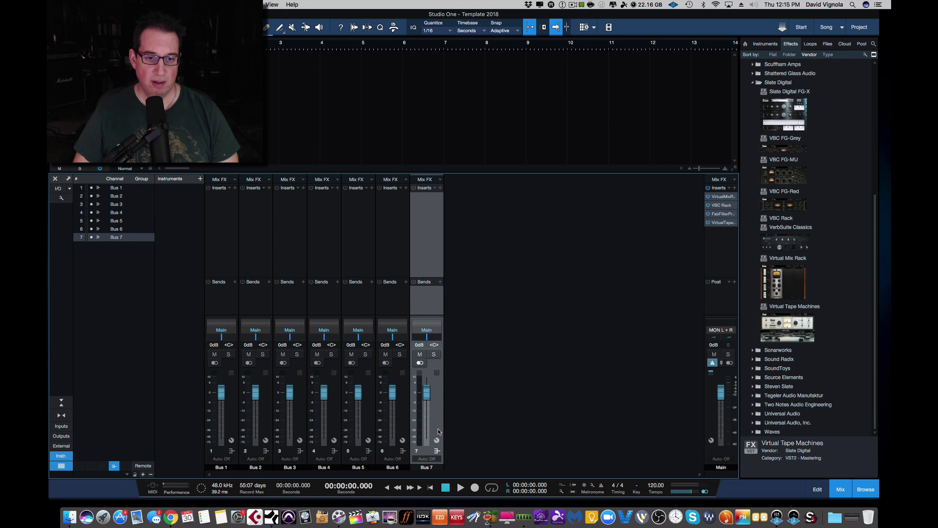
right_click(438, 432)
click(469, 396)
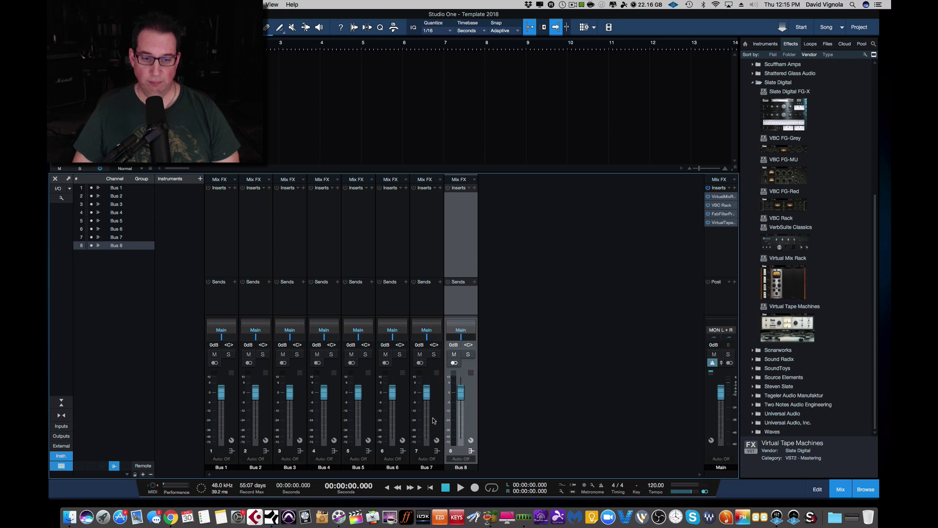
Step: Rename the first two bus channels as Drum Bus and Bass Bus
double_click(222, 467)
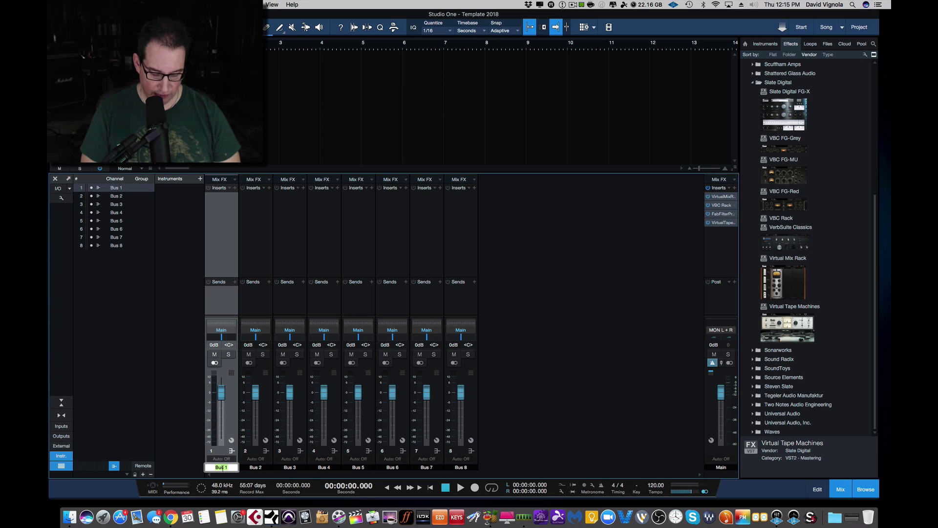
text(Drum Bus)
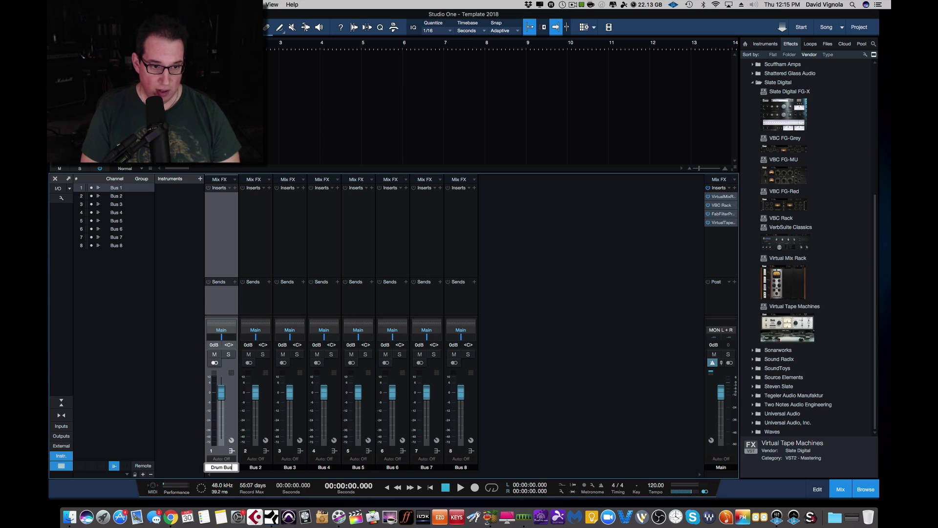
key(Tab)
text(Bass)
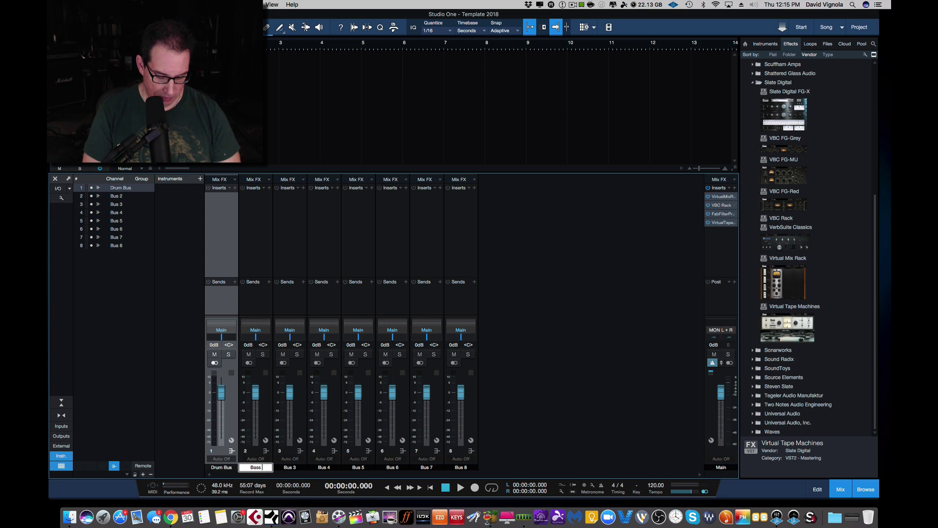
text( Bus)
key(Tab)
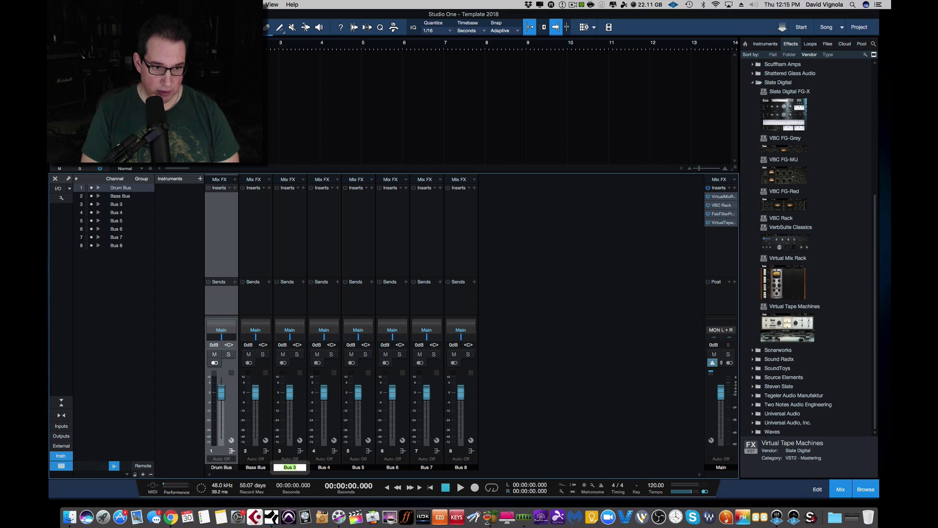
Step: Rename the third, fourth and fifth bus channels as GTR Bus, Key Bus and Horn Bus
text(GTR Bus)
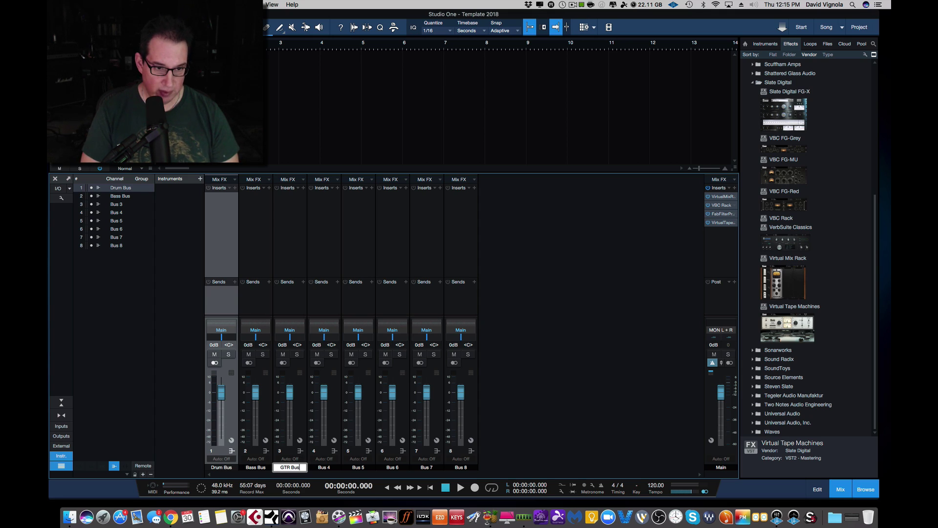
key(Tab)
text(K)
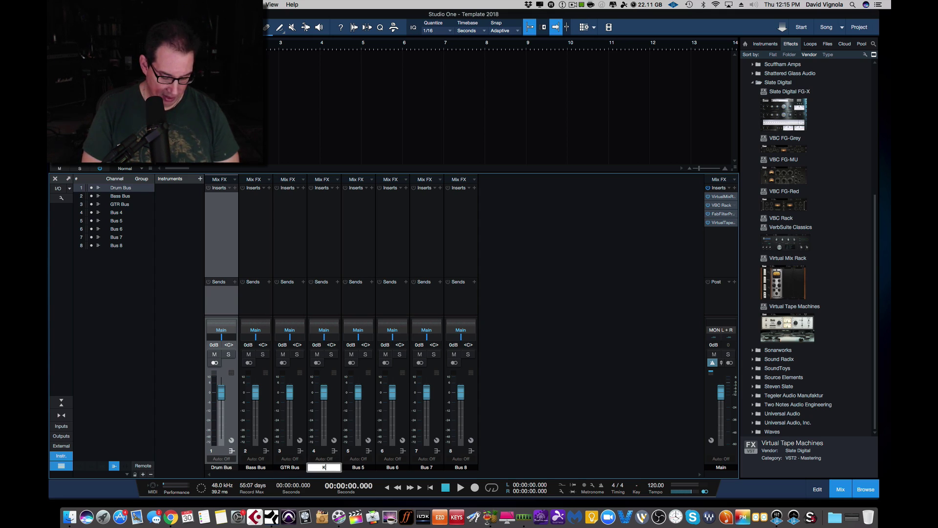
text(ey Bus)
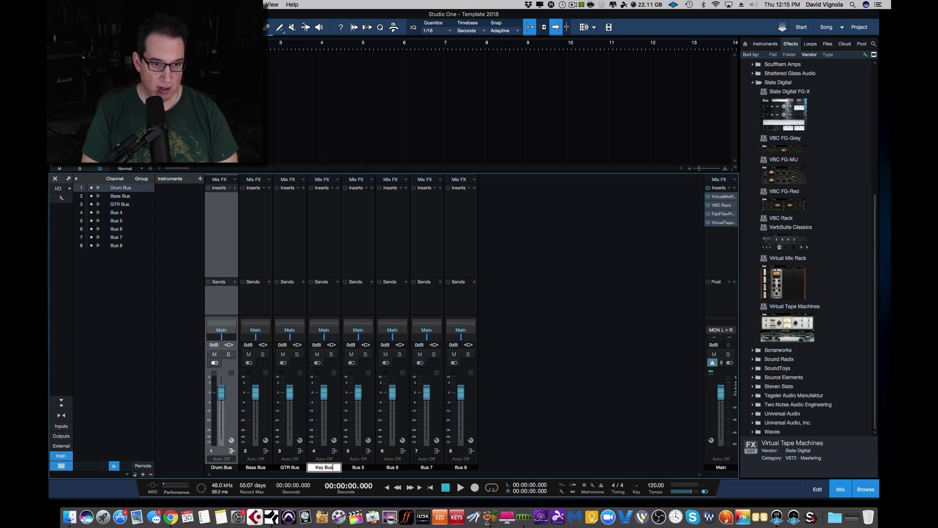
key(Tab)
text(Horn)
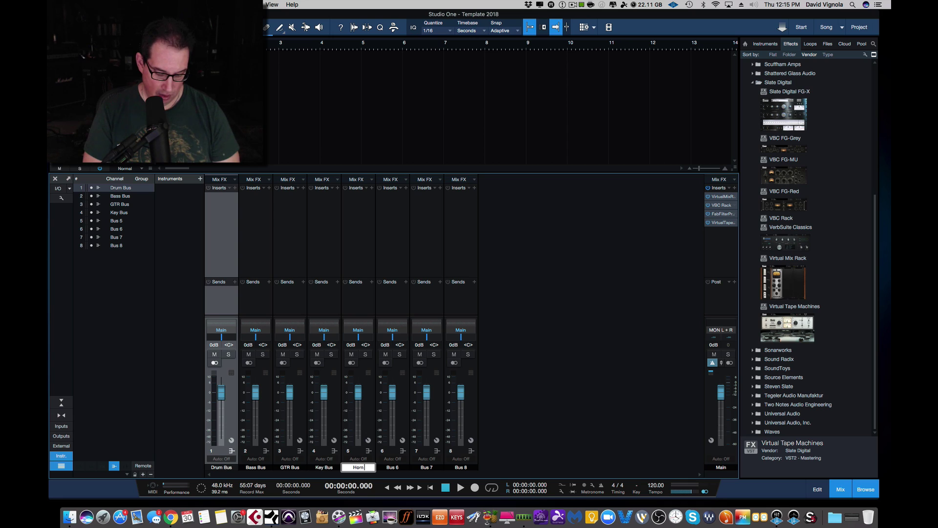
text( Bus)
key(Tab)
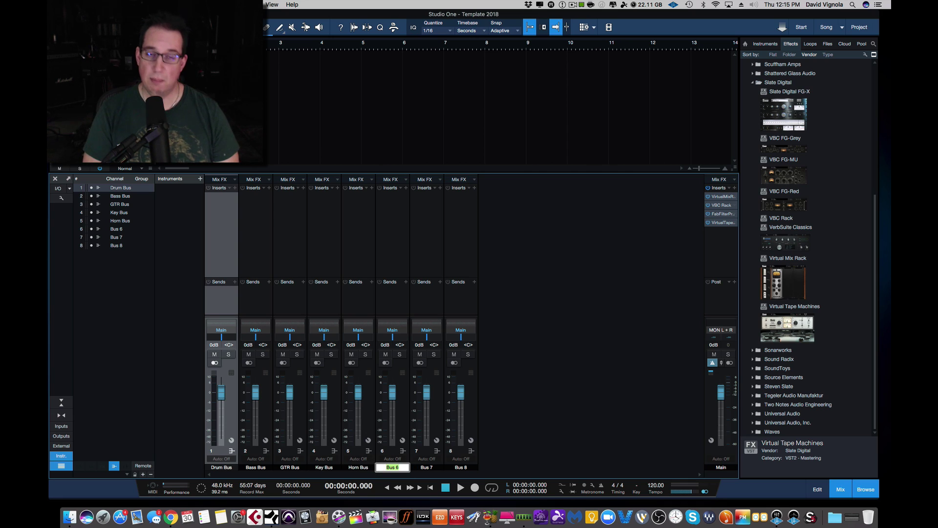
Step: Rename the sixth, seventh and eighth bus channels as Prec Bus, L. Vox Bus and BGV Bus
text(Prec Bus)
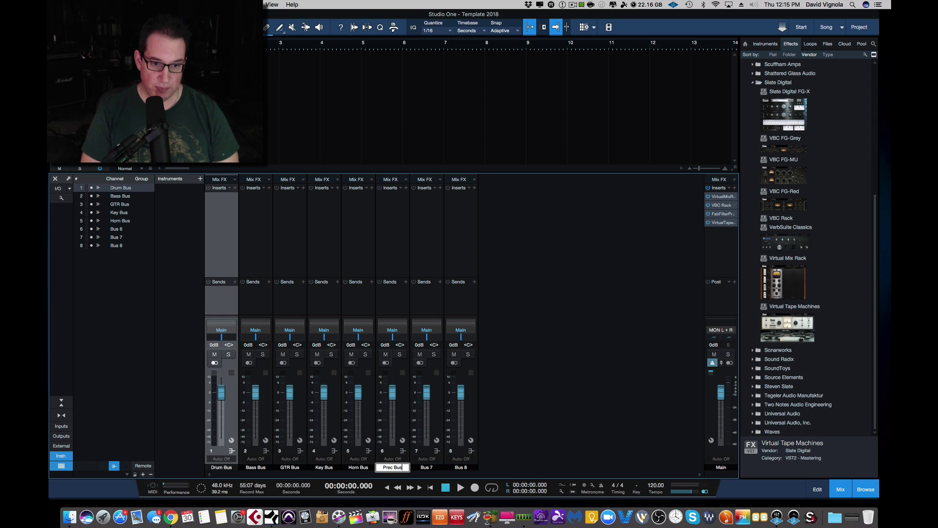
key(Tab)
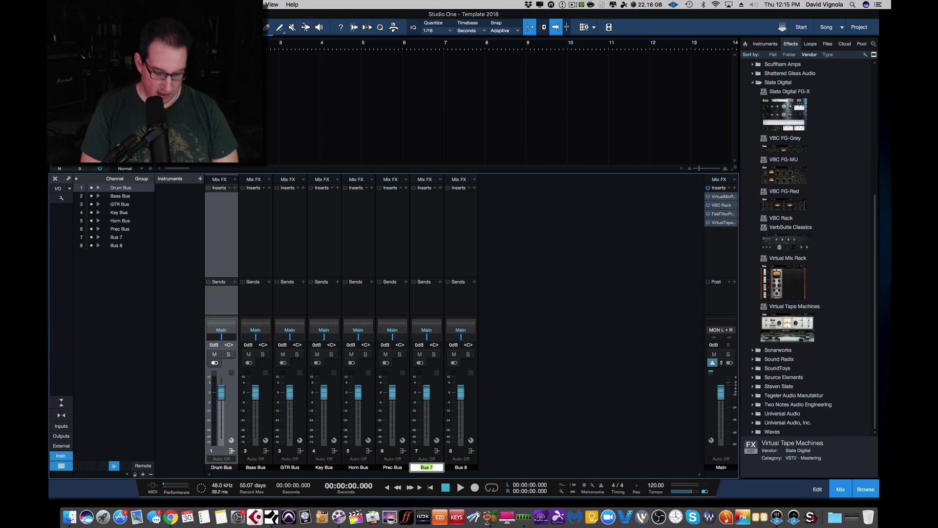
text(L. V)
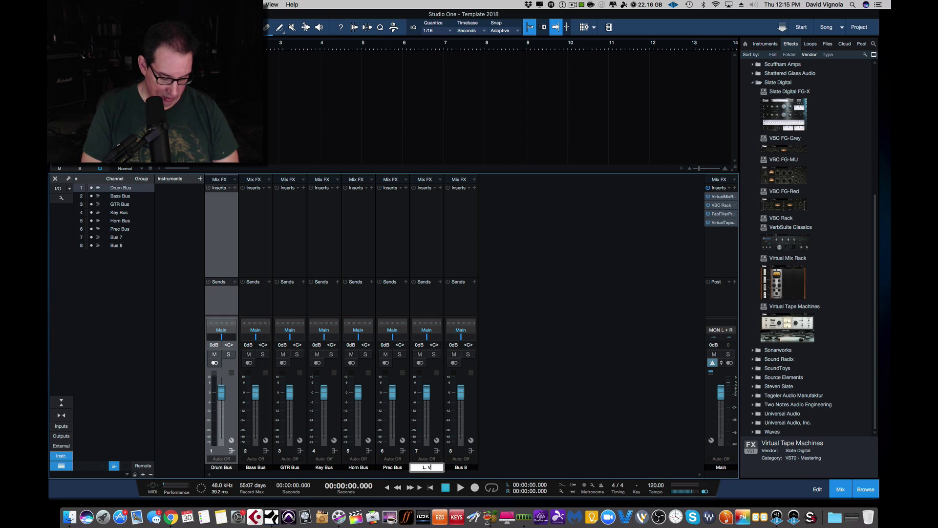
text(ox Bus)
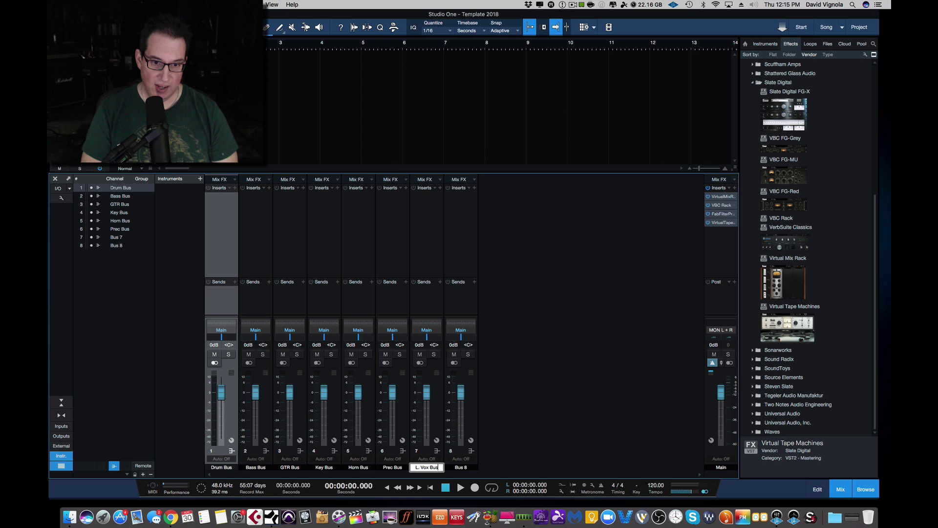
key(Tab)
text(BGV Bus)
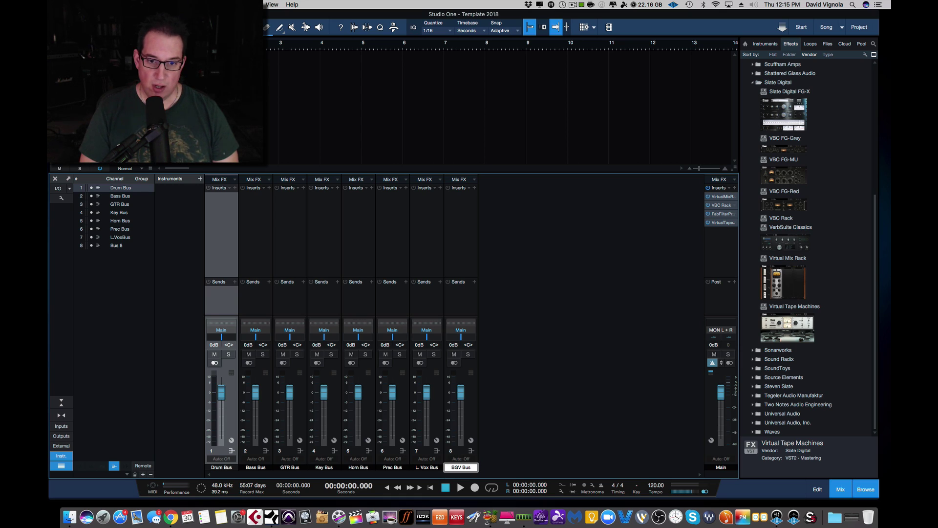
key(Return)
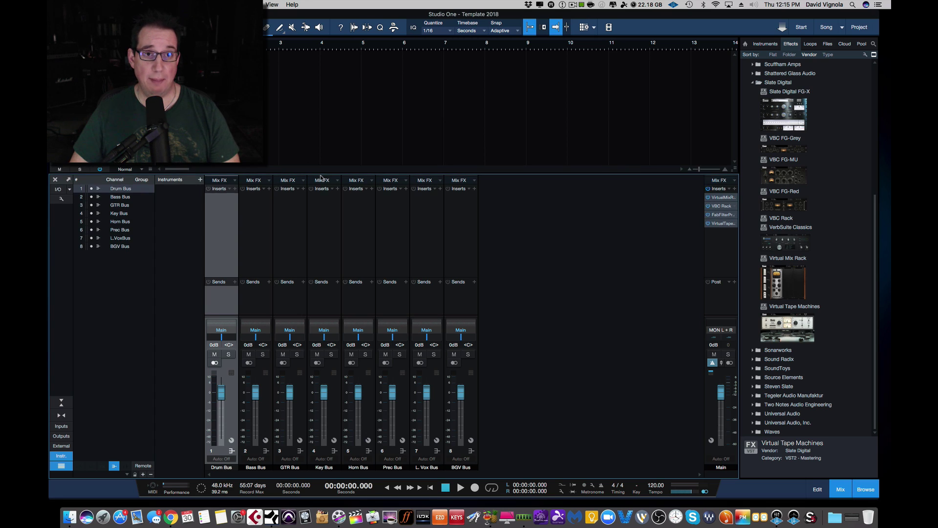
Step: Reduce the mixer's height and hide its instrument and channel lists, leaving only the BGV Bus channel selected
drag(320, 175, 321, 213)
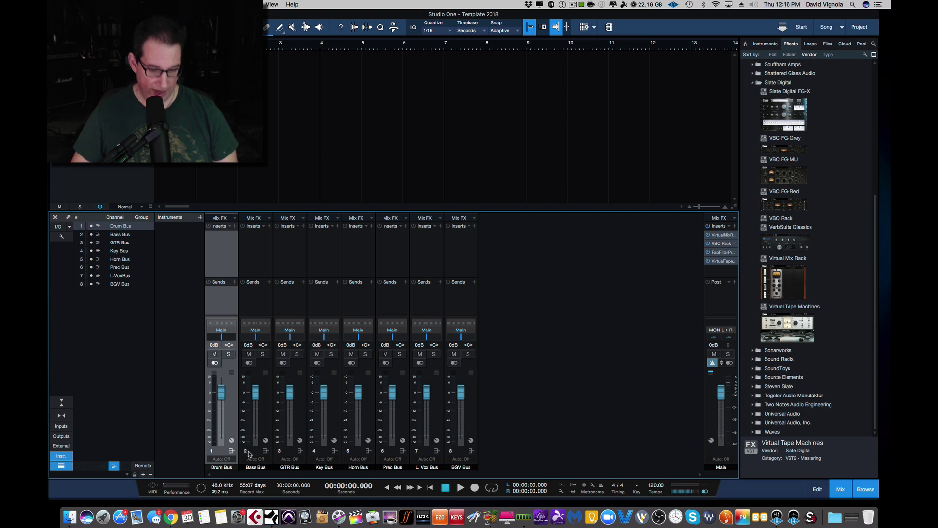
shift+click(464, 466)
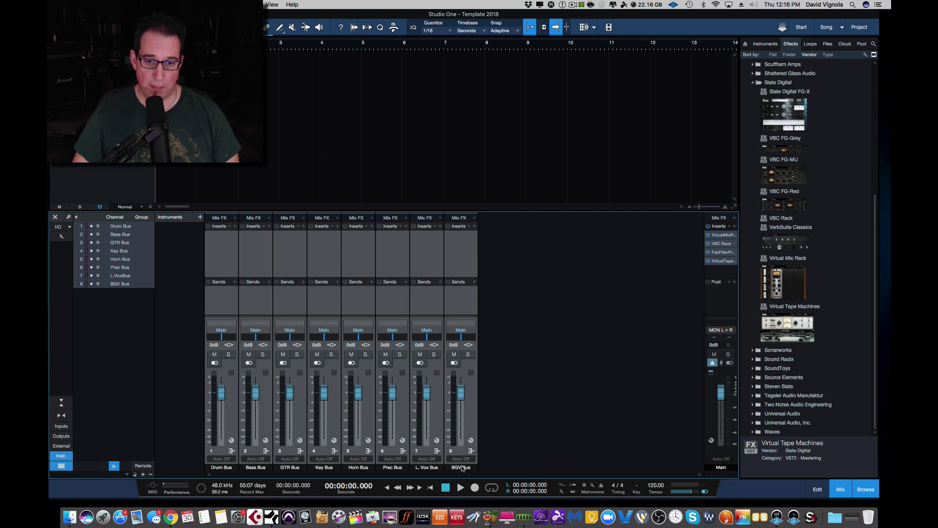
click(463, 467)
click(612, 464)
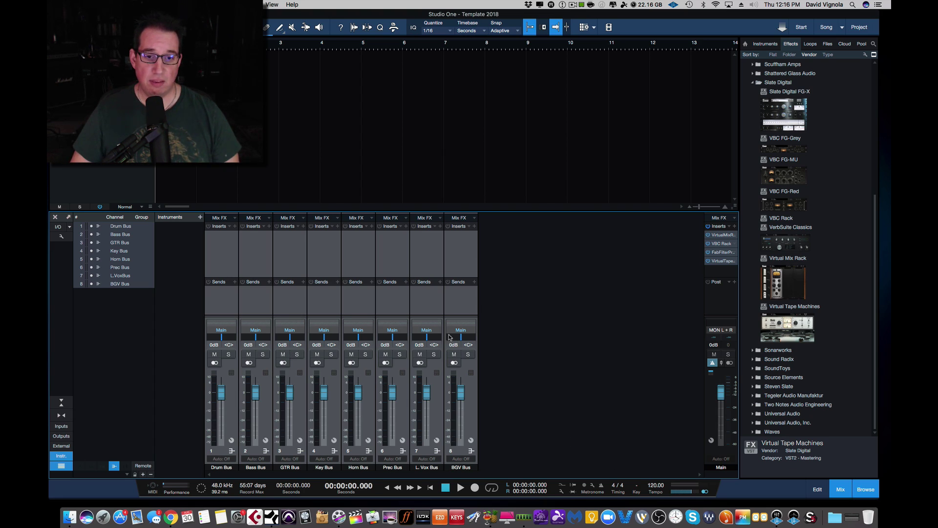
click(472, 424)
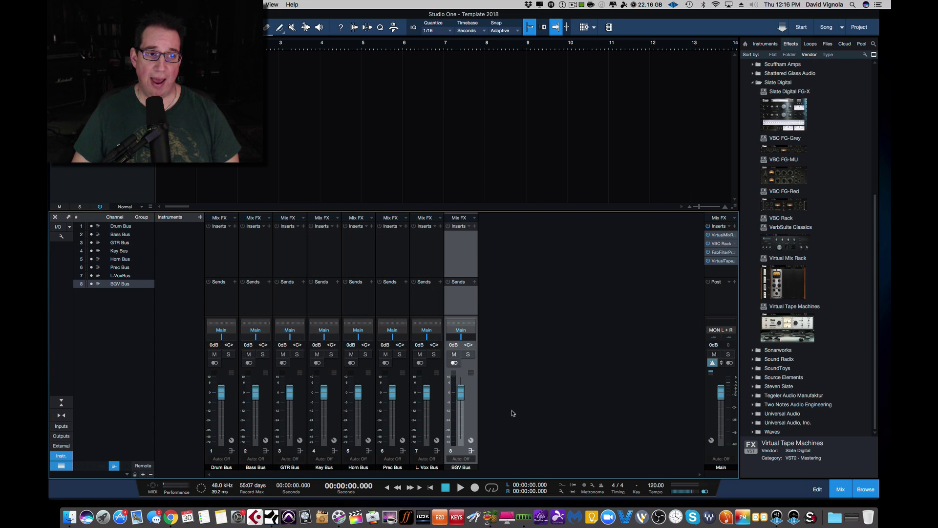
click(61, 457)
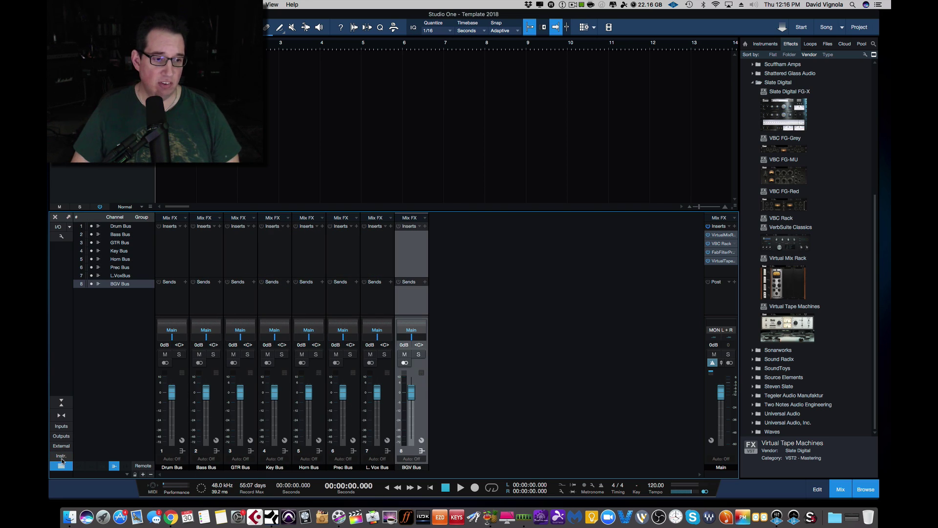
click(60, 466)
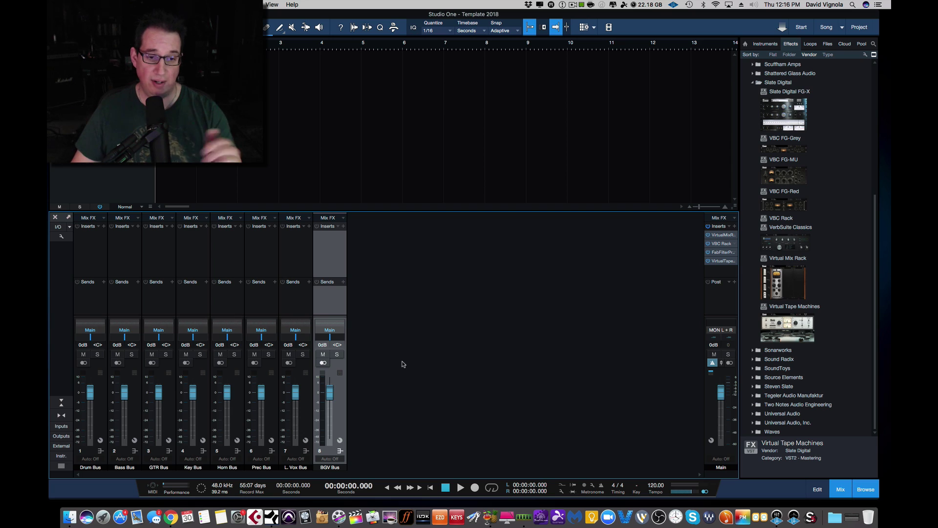
Step: Add four FX channels to the mixer after the BGV Bus
right_click(403, 337)
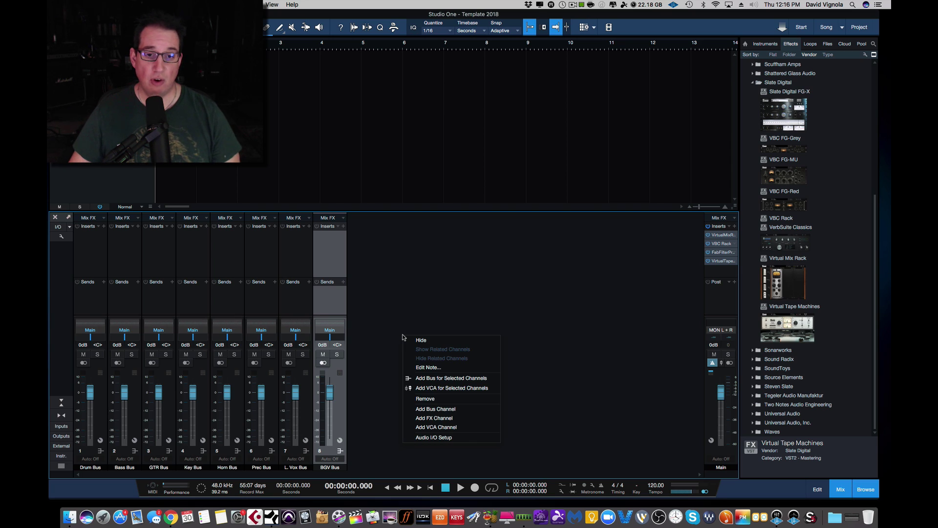
click(440, 420)
right_click(404, 403)
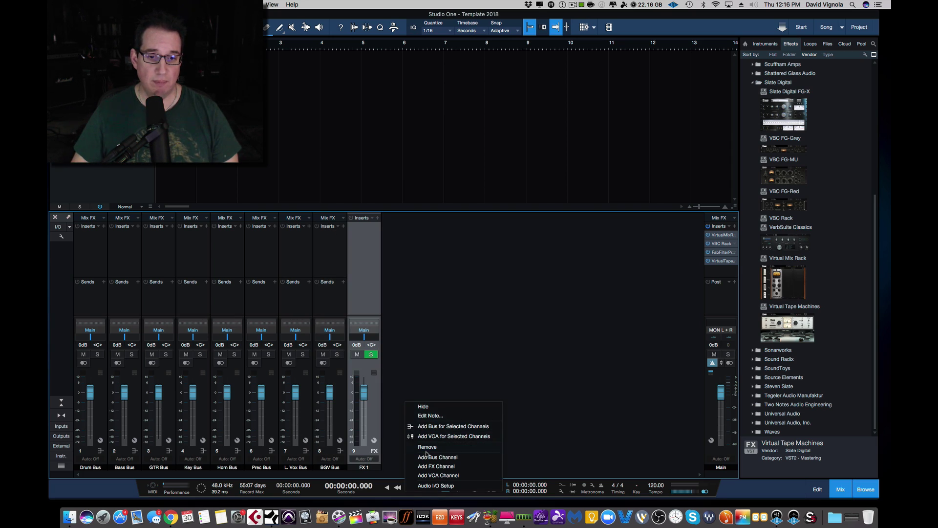
click(423, 466)
right_click(447, 412)
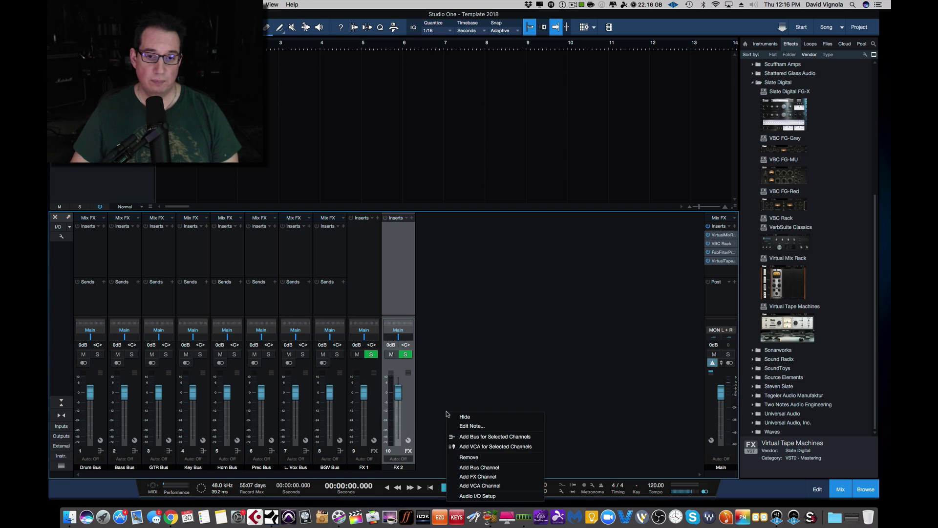
click(456, 476)
right_click(477, 412)
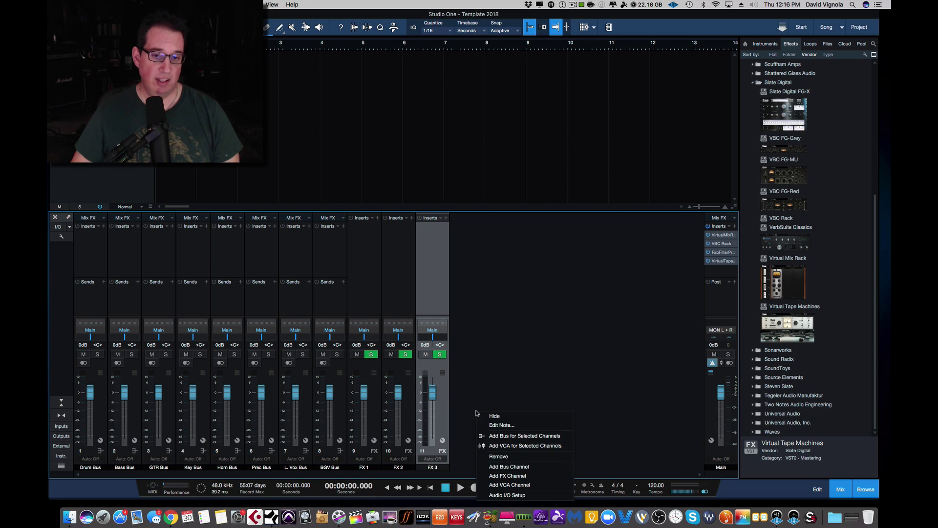
click(506, 476)
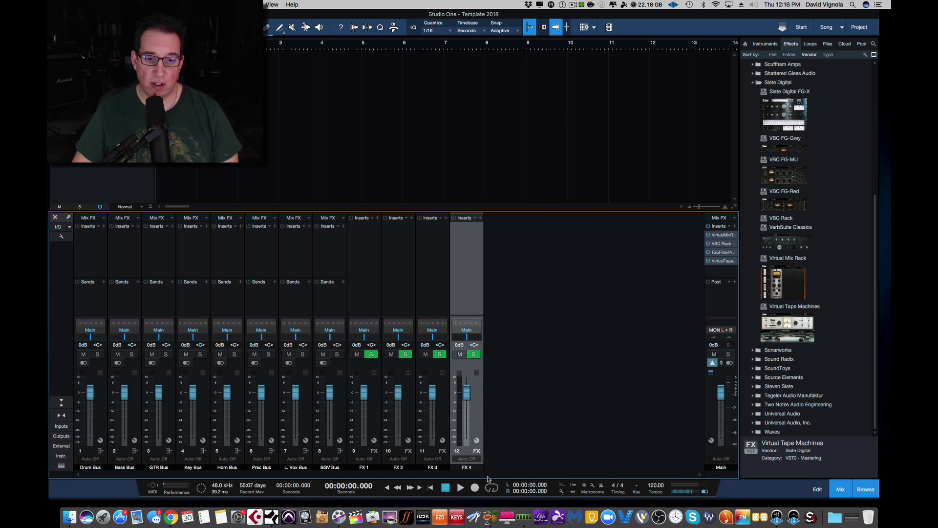
click(366, 458)
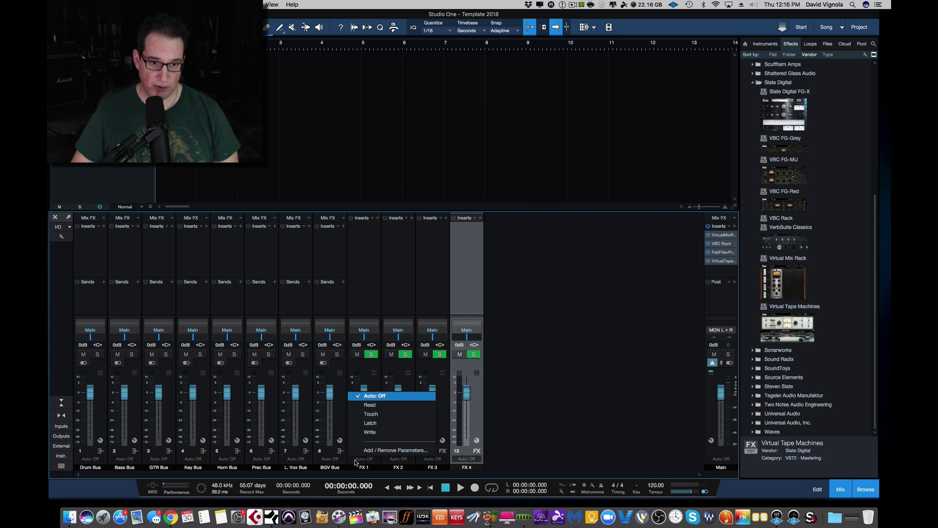
click(355, 459)
click(354, 459)
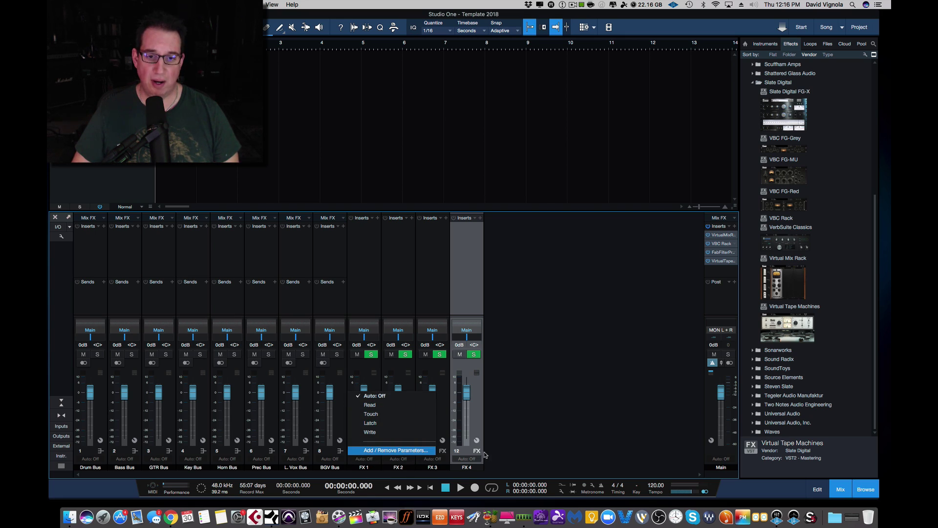
click(548, 445)
Step: Color all four FX channels turquoise together
click(376, 381)
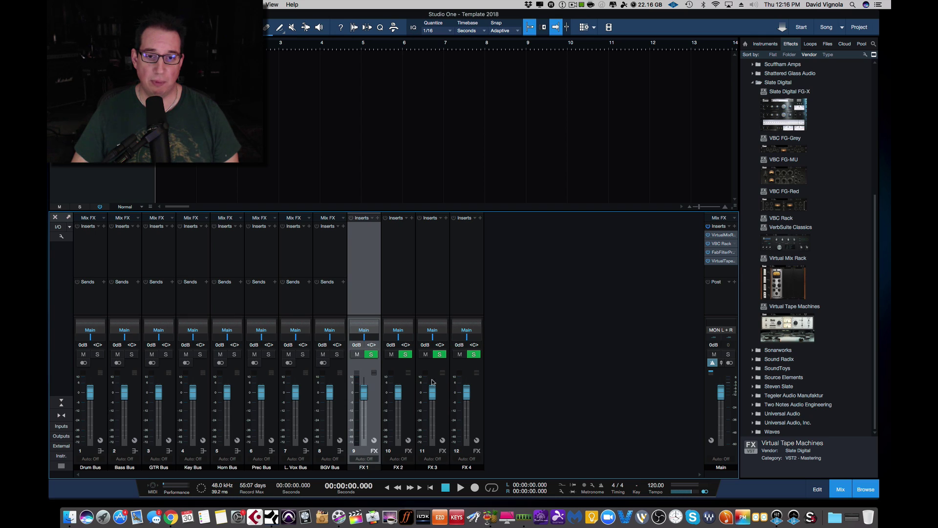
shift+click(473, 383)
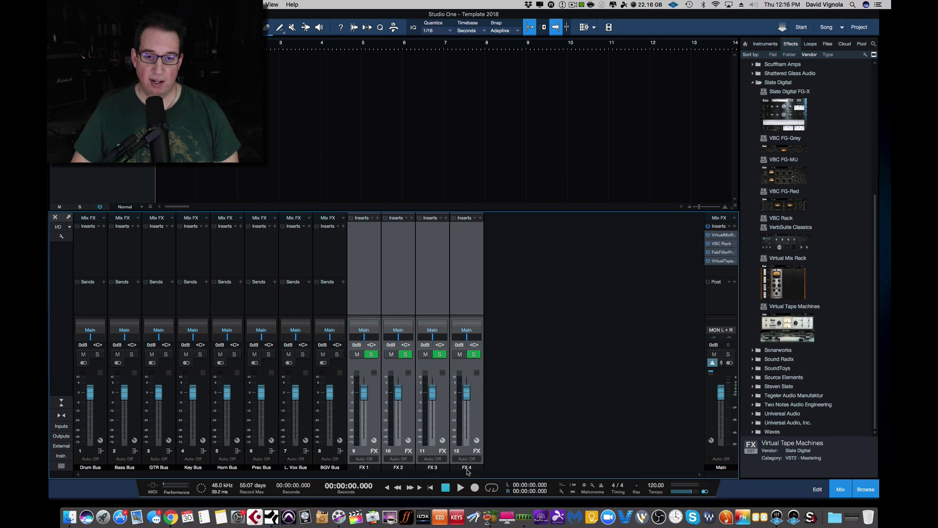
click(467, 469)
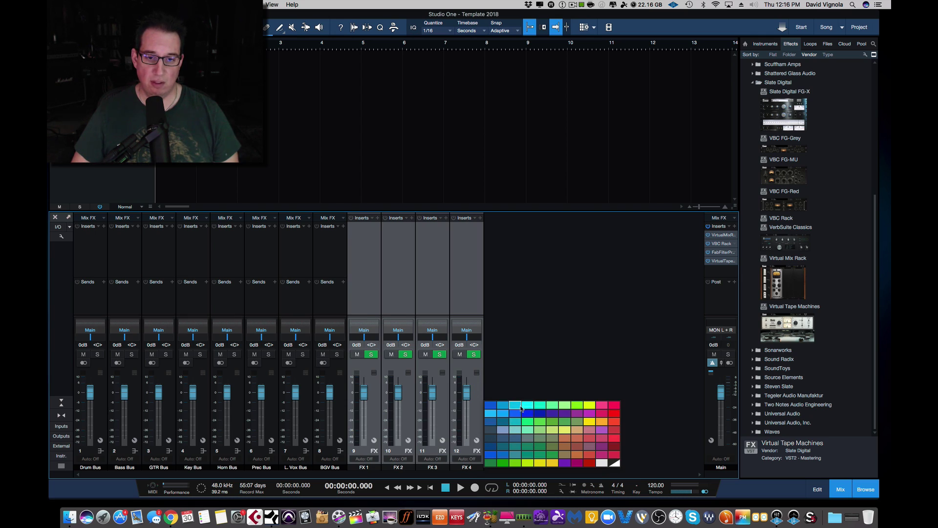
click(521, 409)
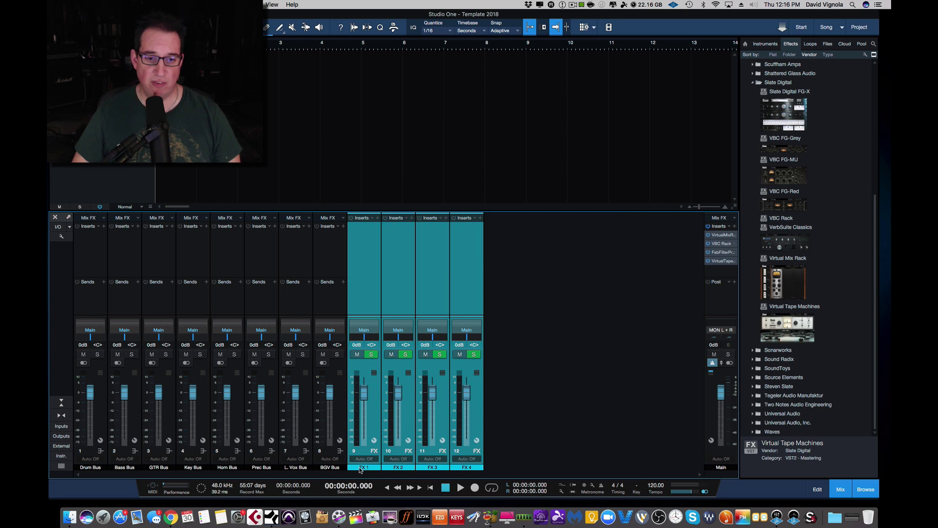
Step: Rename the first two FX channels as Delay and Verb 1
double_click(362, 468)
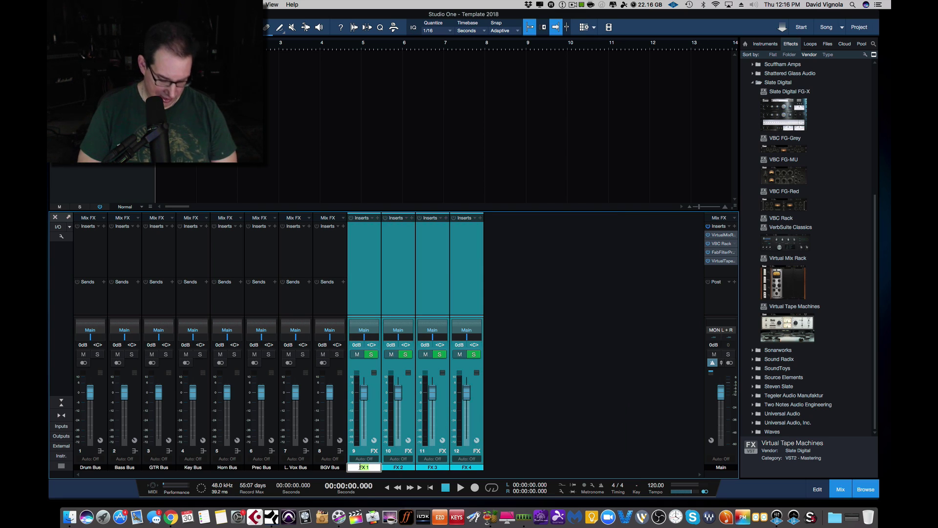
text(Delay)
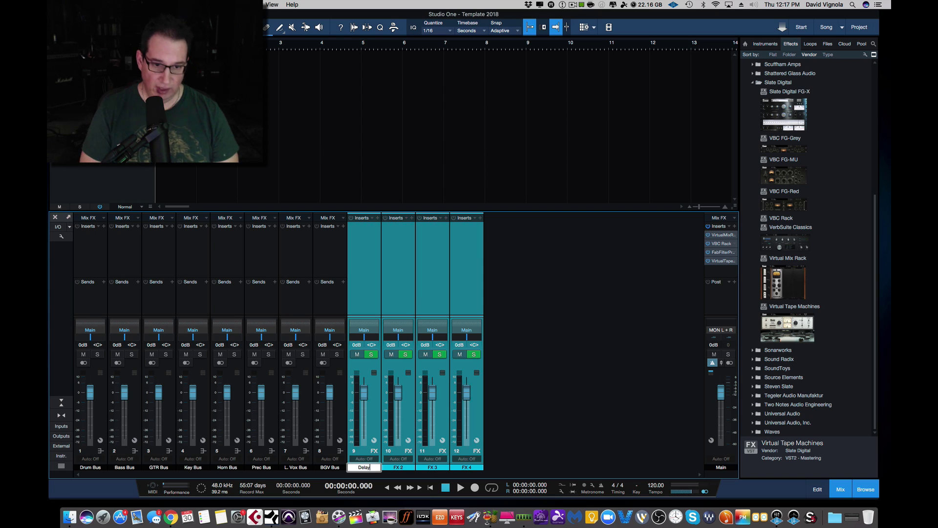
key(Tab)
text(V)
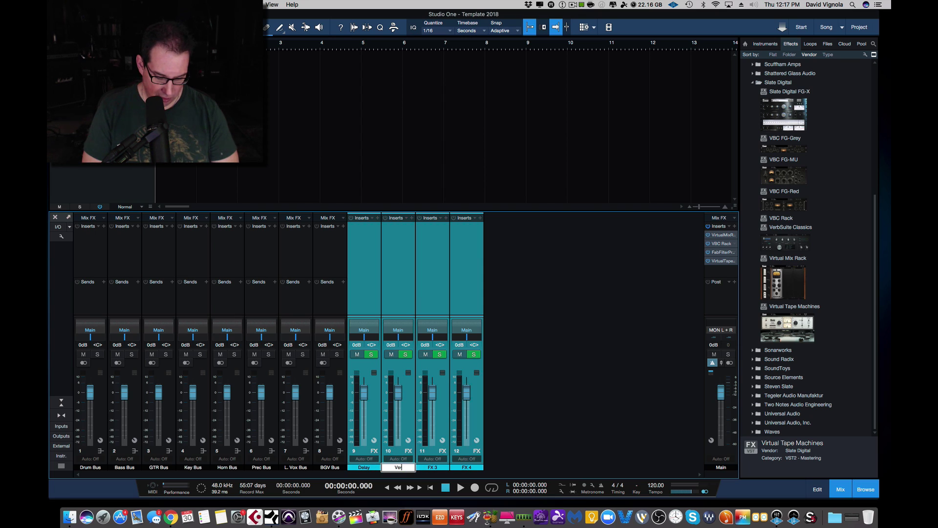
text(erb 1)
key(Tab)
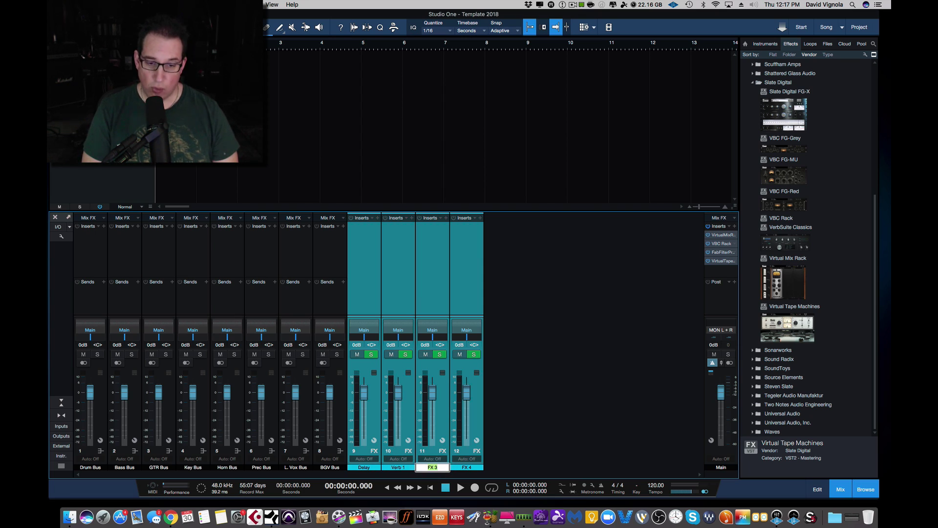
Step: Rename the second, third and fourth FX channels as Room, Plate and Hall
double_click(403, 468)
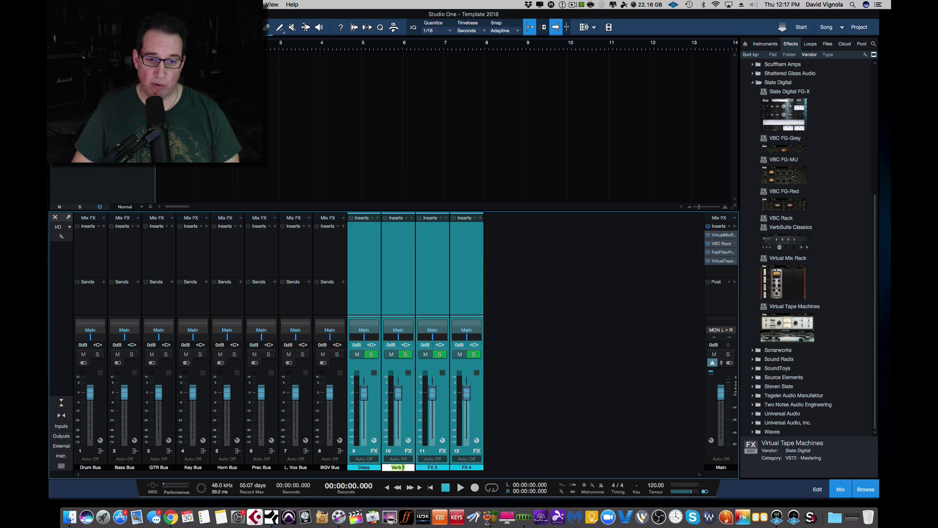
text(Room)
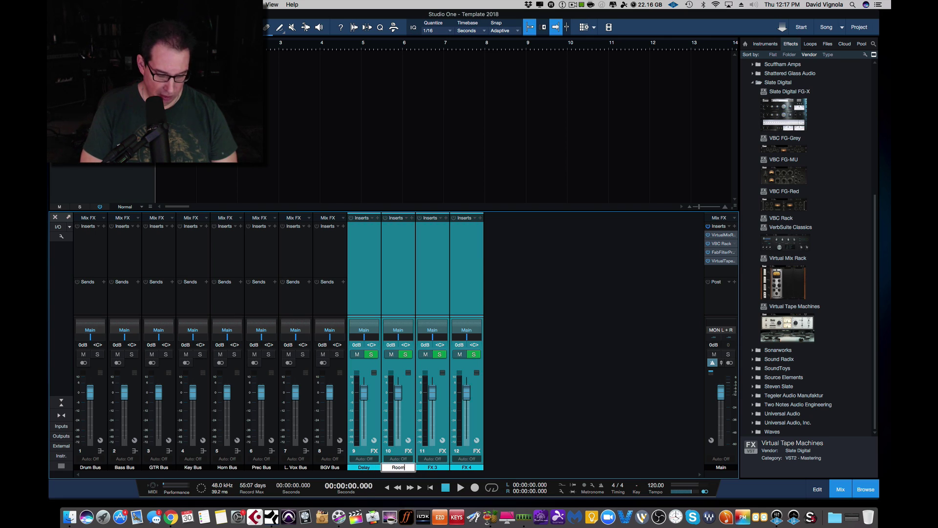
key(Tab)
text(Pl)
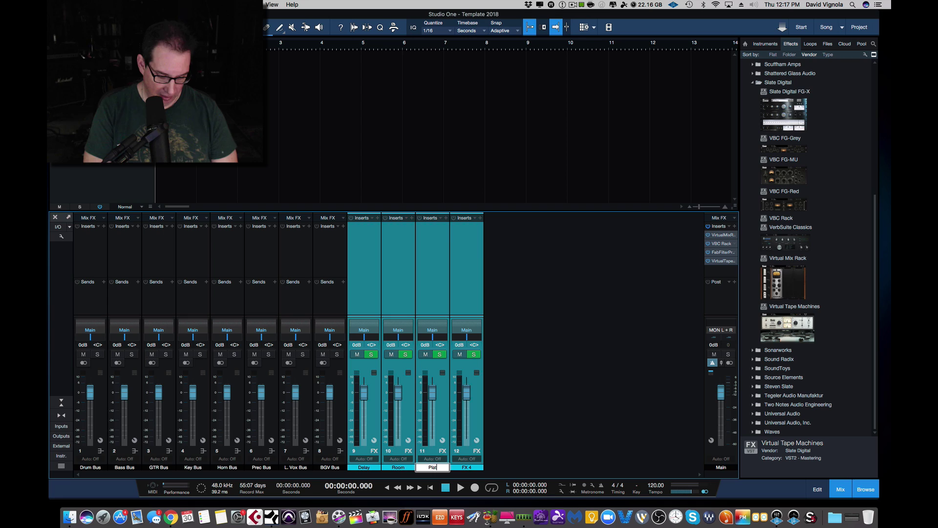
key(Tab)
text(Ha)
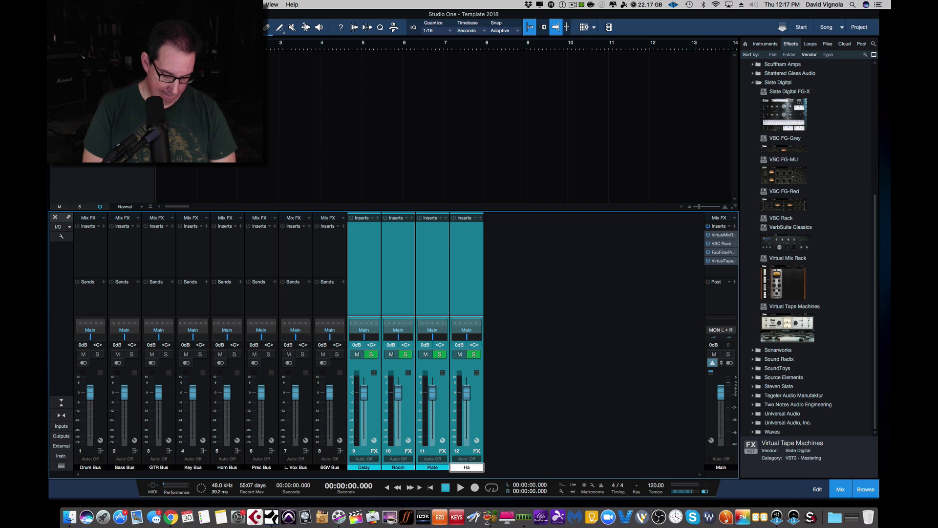
key(Return)
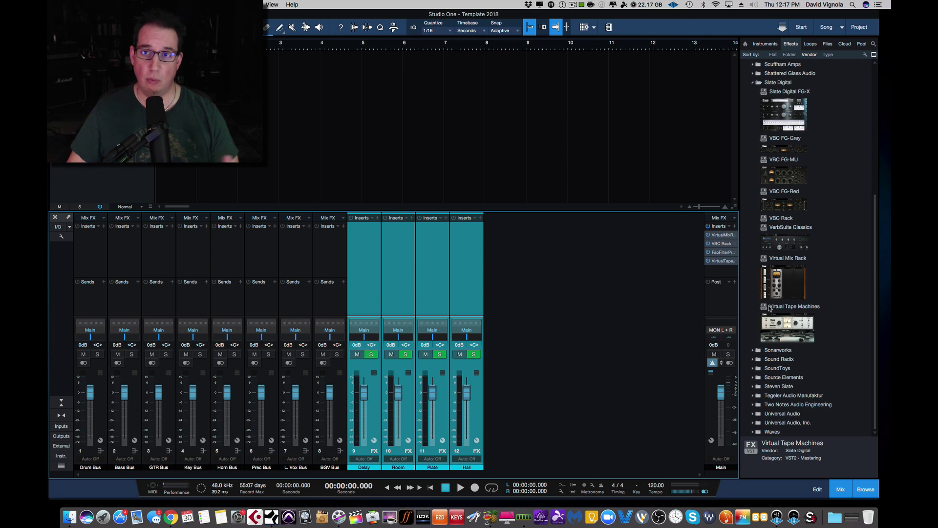
Step: Insert the SoundToys EchoBoy plug-in on the selected FX channels, including Delay, and close its window
scroll(769, 307, up, 5)
click(753, 254)
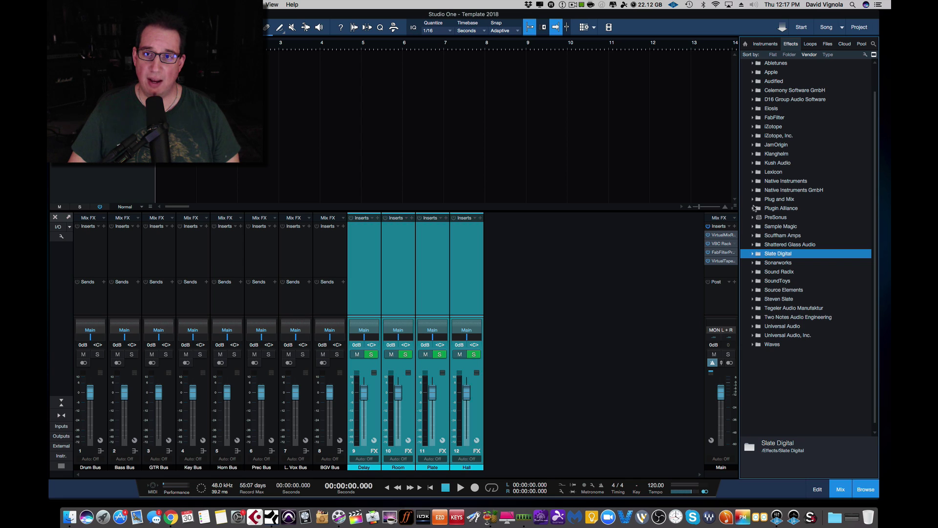
click(752, 282)
click(782, 337)
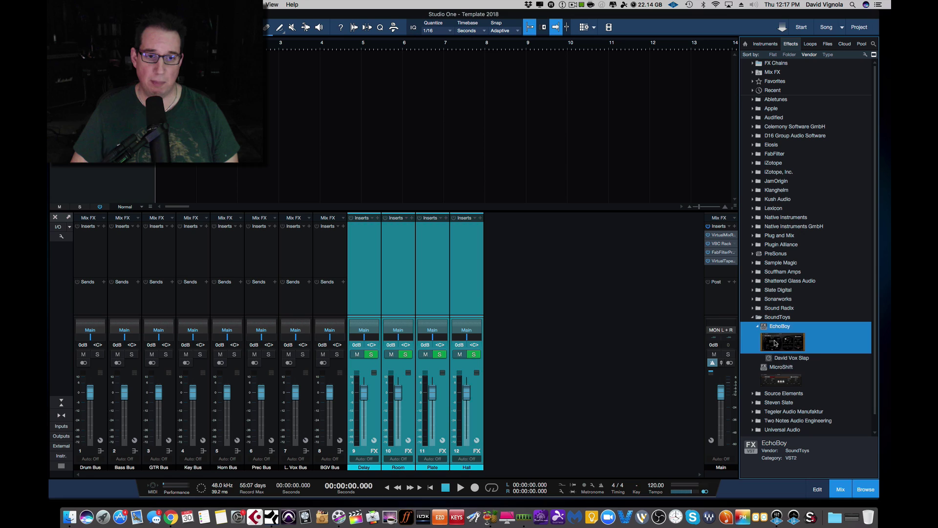
drag(776, 343, 362, 231)
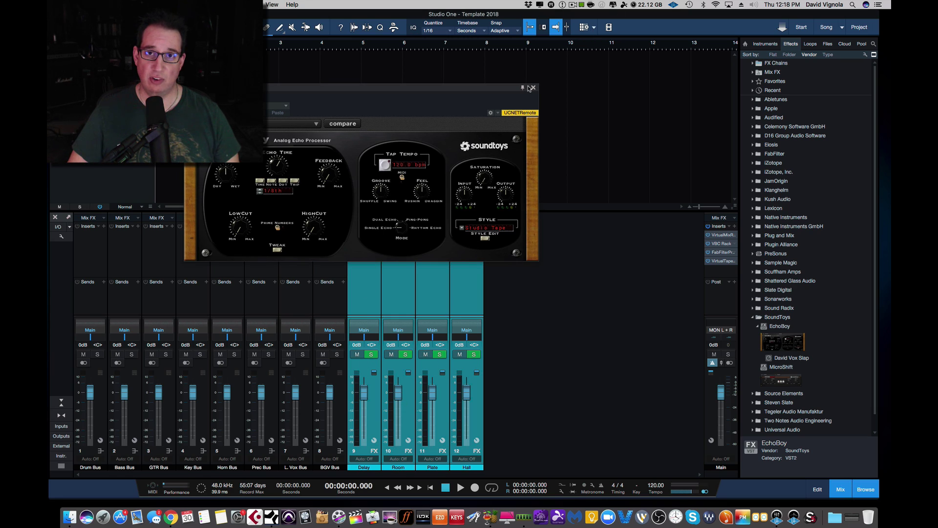
click(533, 88)
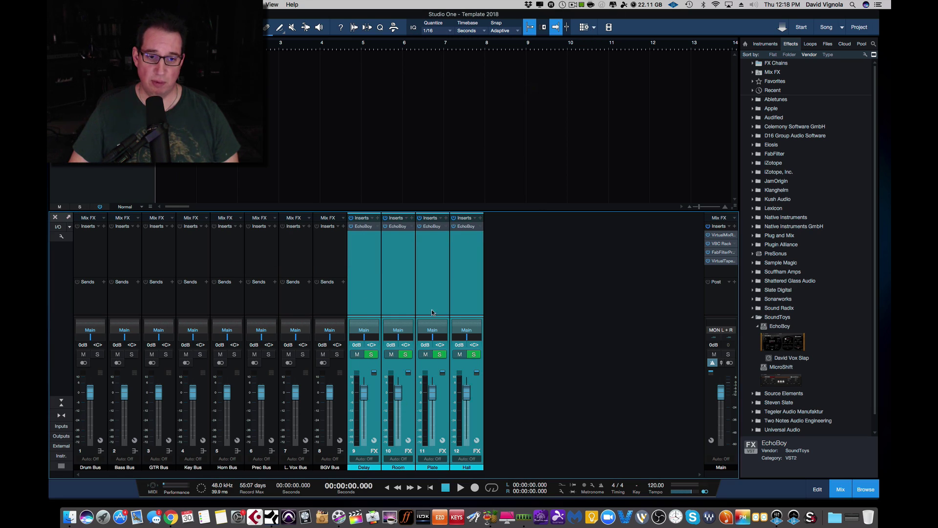
Step: Remove all inserts from the Room, Plate and Hall channels together
click(400, 454)
shift+click(466, 447)
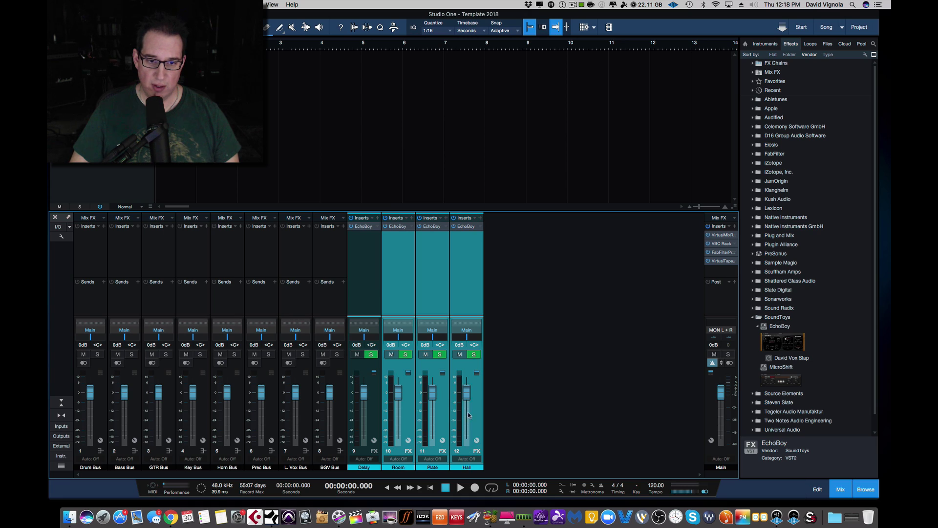
click(476, 220)
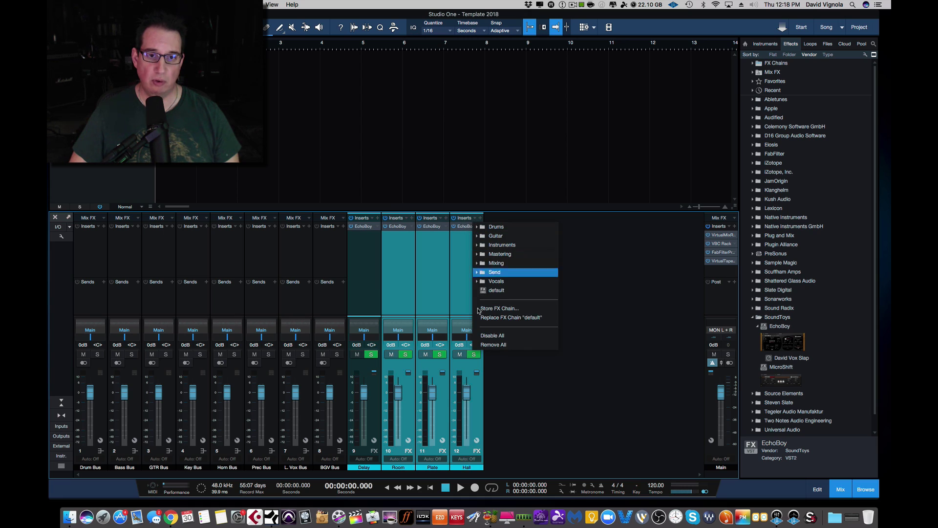
click(492, 345)
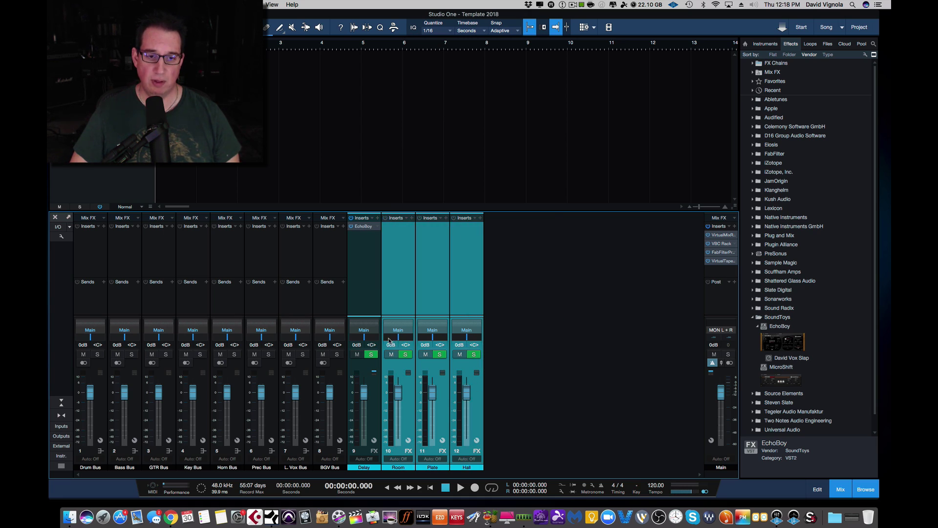
Step: Insert Slate Digital's VerbSuite Classics on the Room channel only and close its window
click(398, 452)
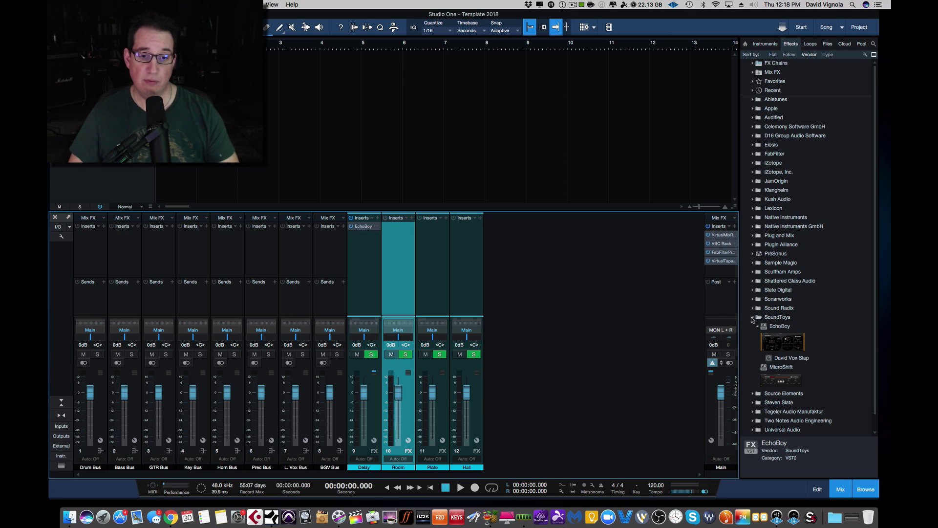
click(753, 317)
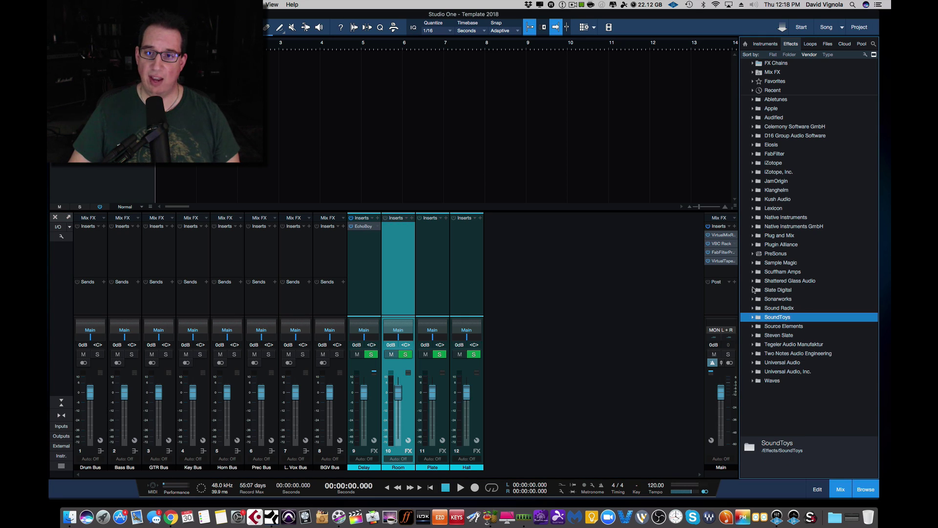
click(754, 291)
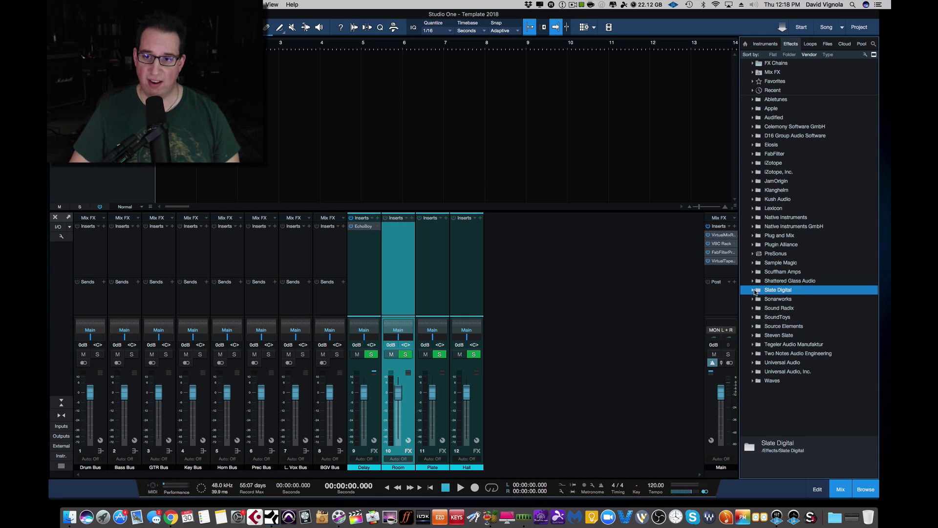
scroll(788, 388, down, 5)
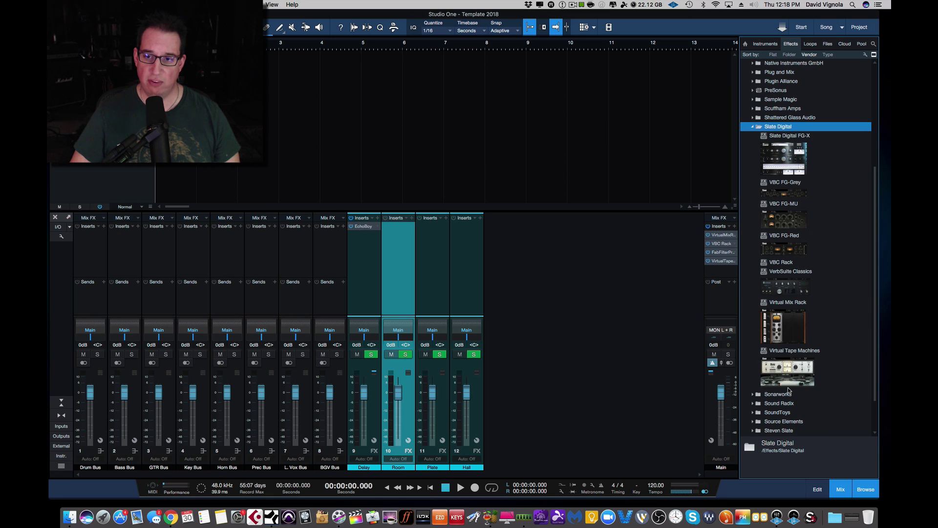
drag(775, 291, 396, 231)
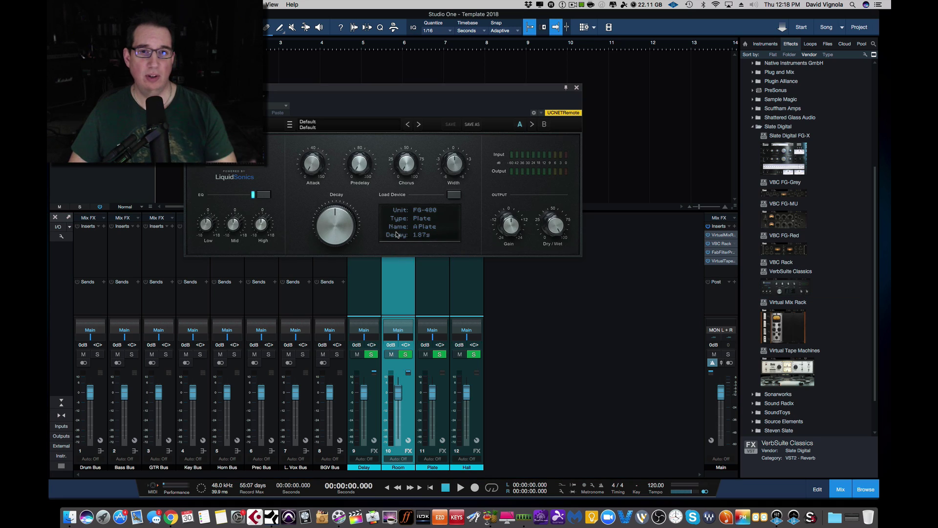
click(577, 87)
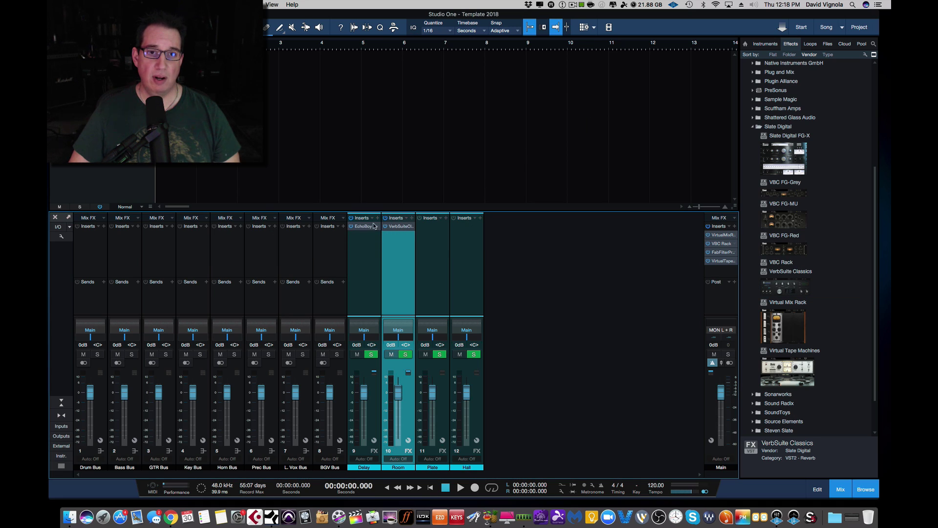
Step: Copy the VerbSuite Classics insert to the Plate and Hall channels, closing each plug-in window
drag(431, 230, 431, 231)
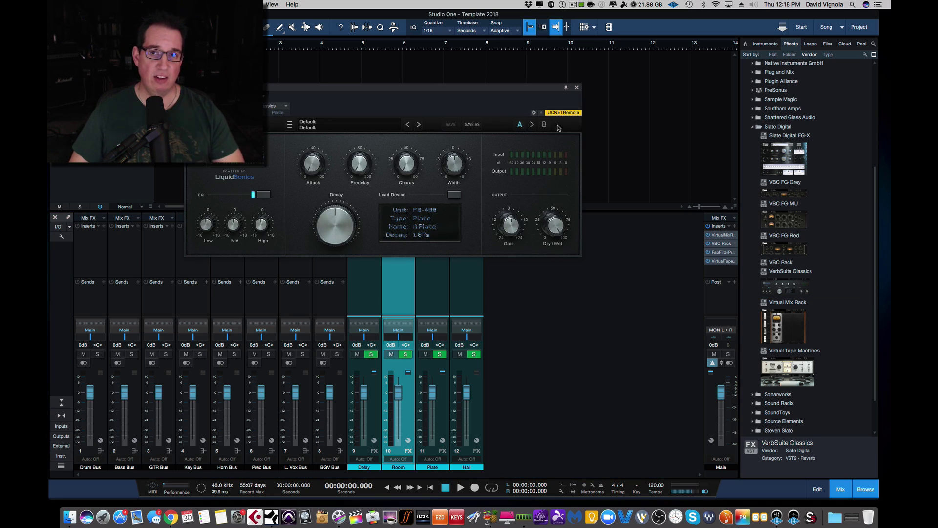
click(577, 88)
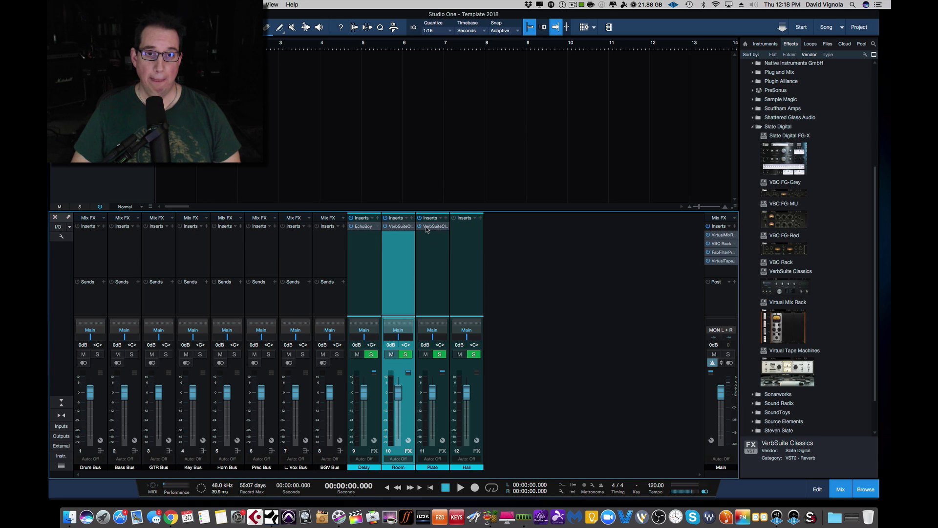
drag(428, 227, 462, 234)
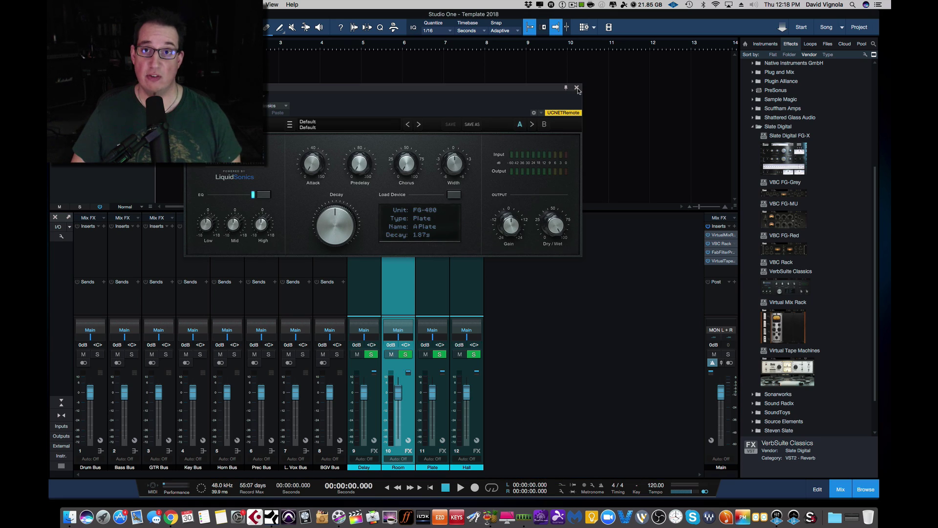
click(577, 88)
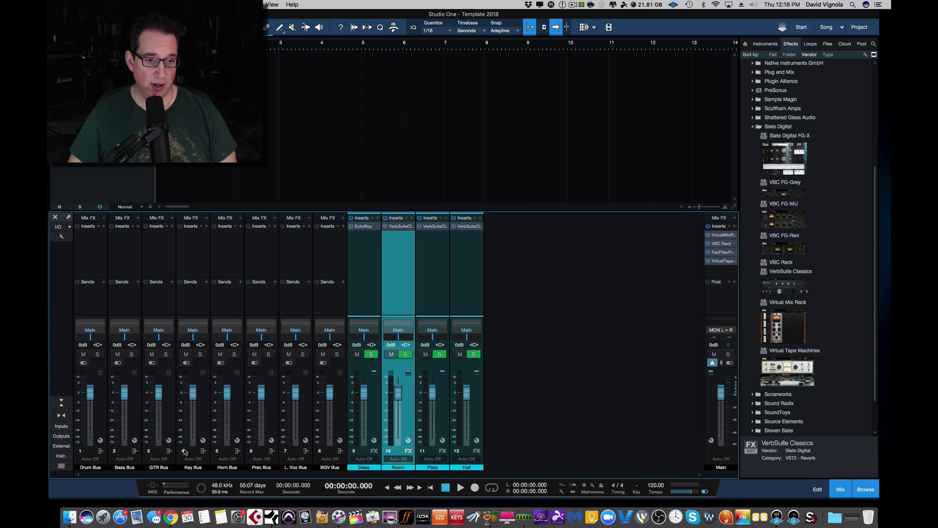
Step: Make the mixer slightly taller and insert Slate Digital's Virtual Mix Rack on the Drum Bus
click(89, 453)
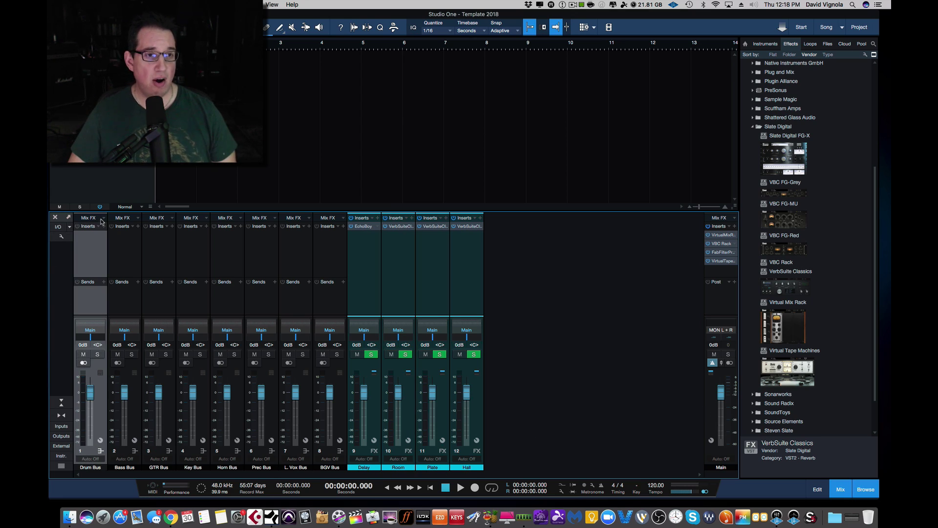
drag(116, 215, 120, 195)
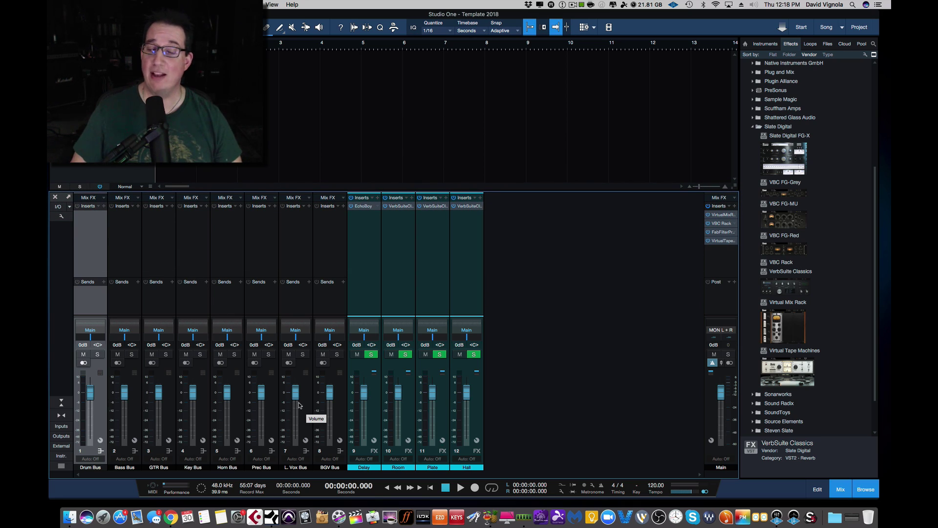
drag(778, 327, 91, 221)
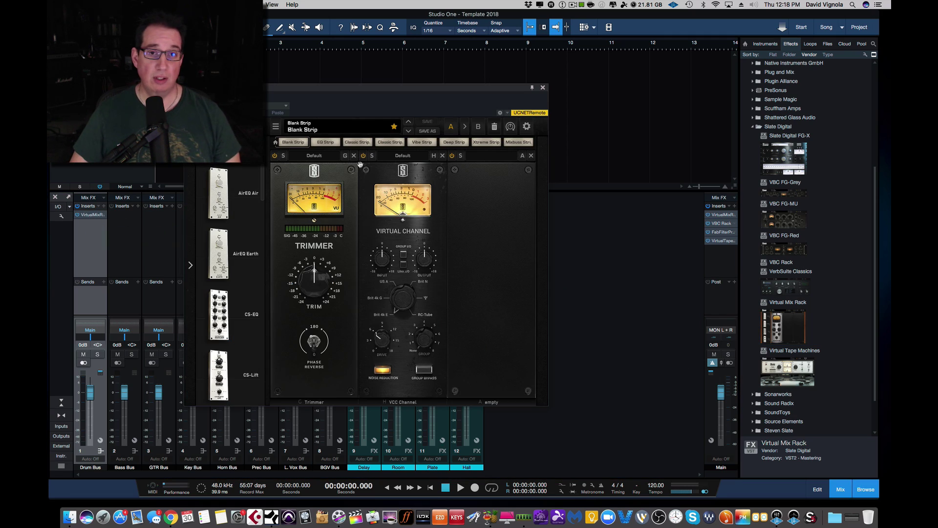
Step: Replace the Virtual Channel module in the Drum Bus's Virtual Mix Rack with VCC MixBuss
click(443, 156)
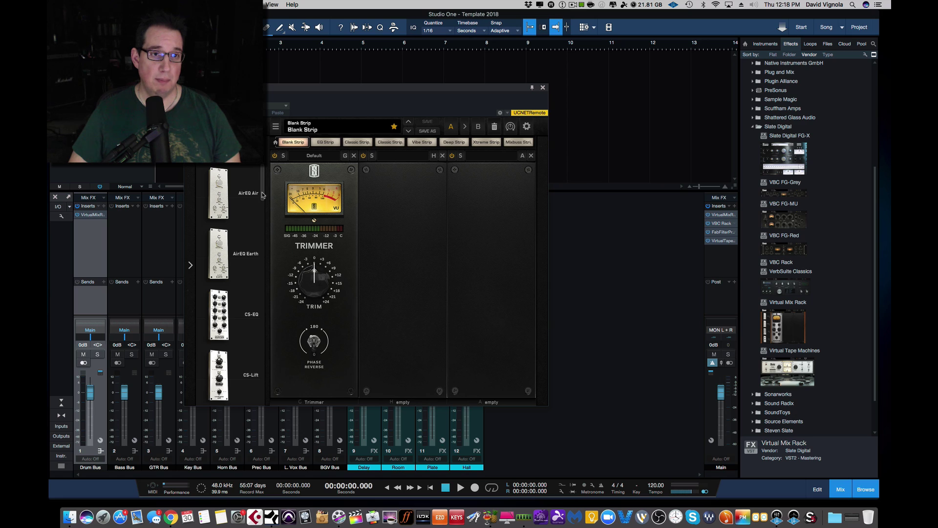
drag(265, 198, 266, 375)
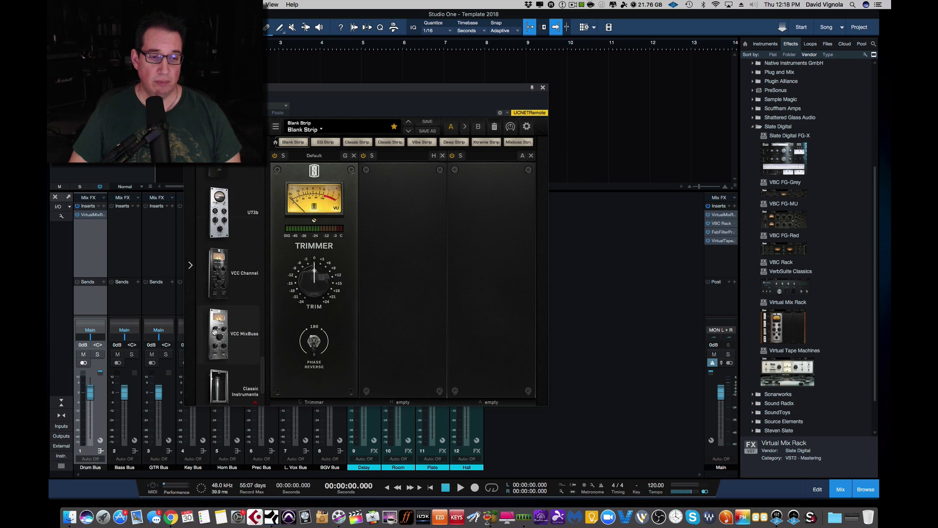
drag(215, 333, 401, 284)
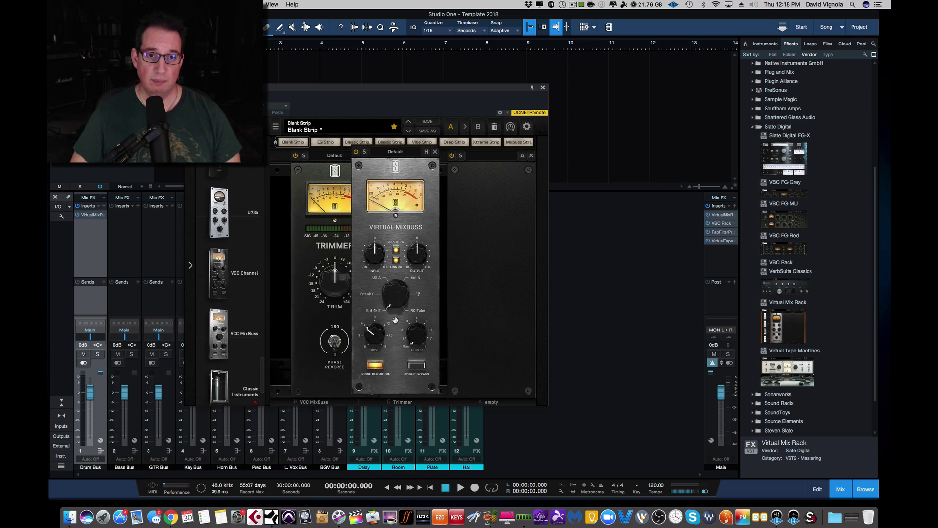
Step: Switch off the Virtual Mixbuss module's I/O linking and noise reduction, and close the plug-in window
click(404, 257)
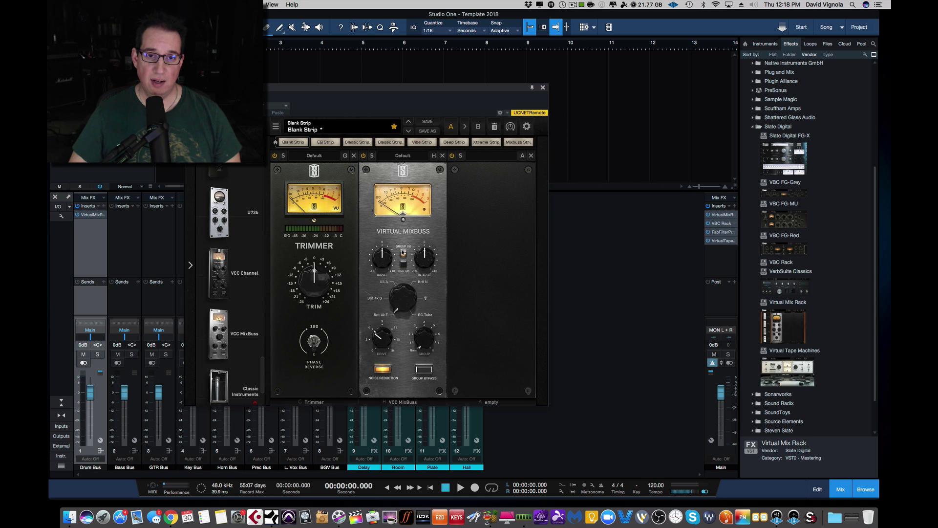
click(382, 372)
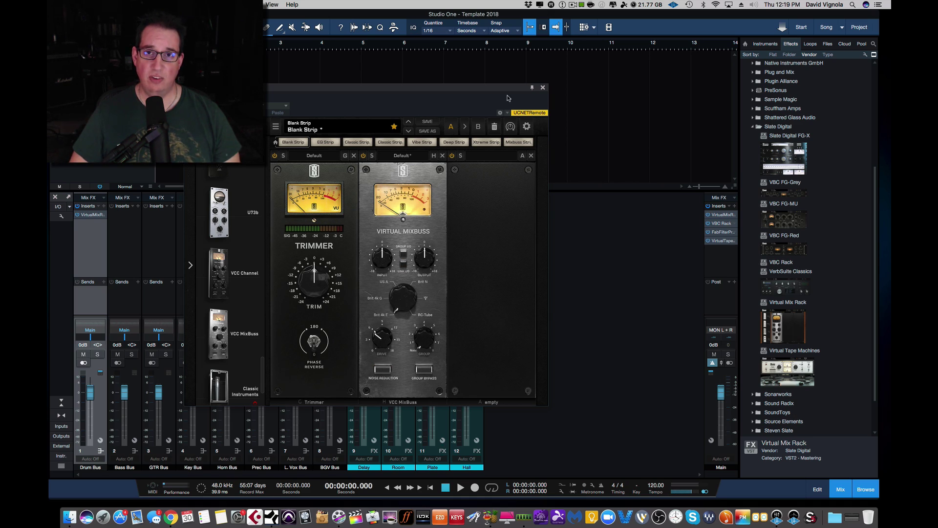
click(542, 87)
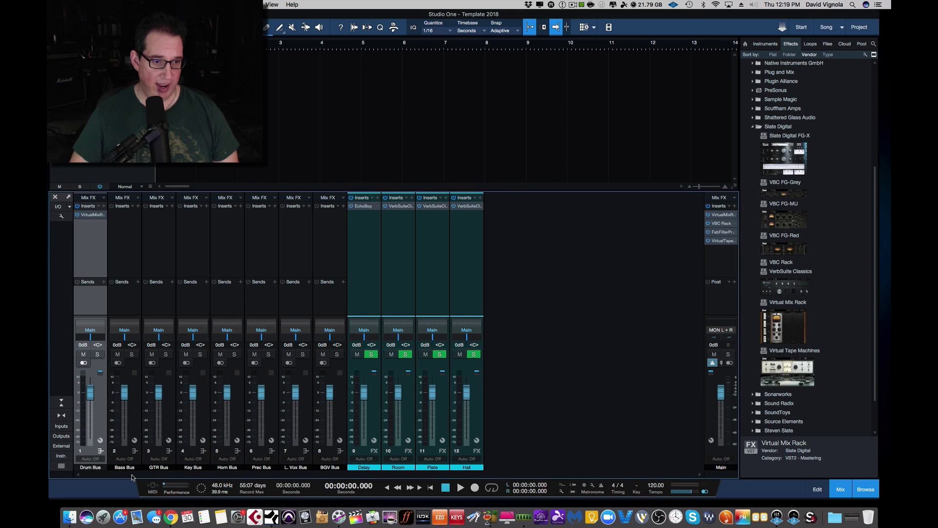
Step: Copy the Drum Bus's Virtual Mix Rack insert to all buses from Bass Bus through BGV Bus together
click(123, 452)
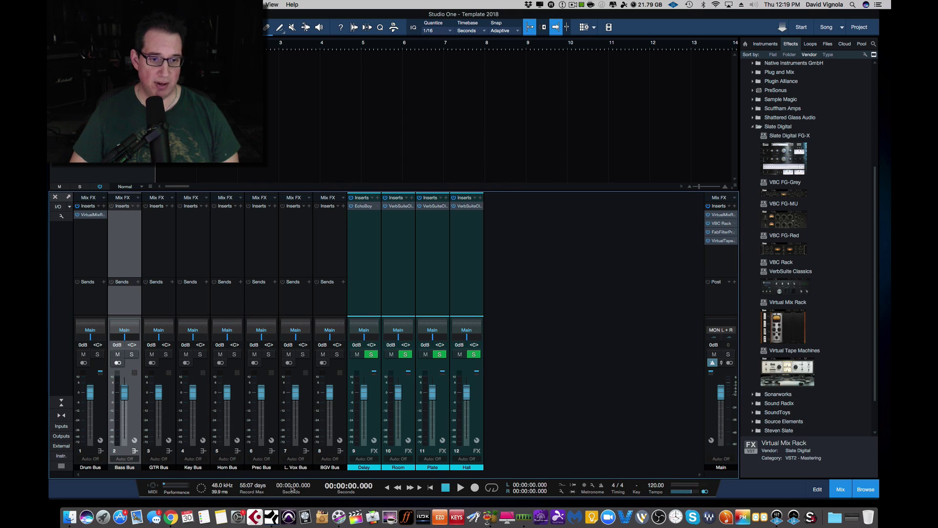
shift+click(330, 455)
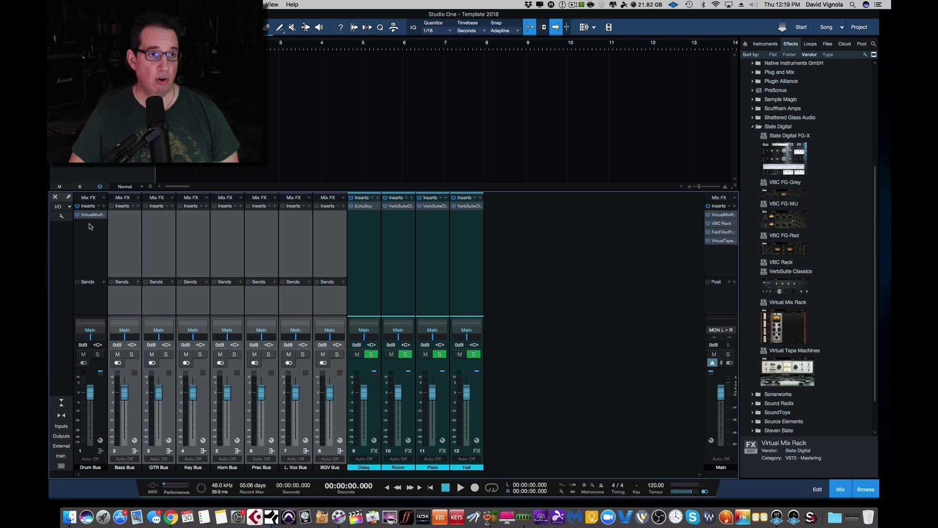
drag(89, 216, 120, 215)
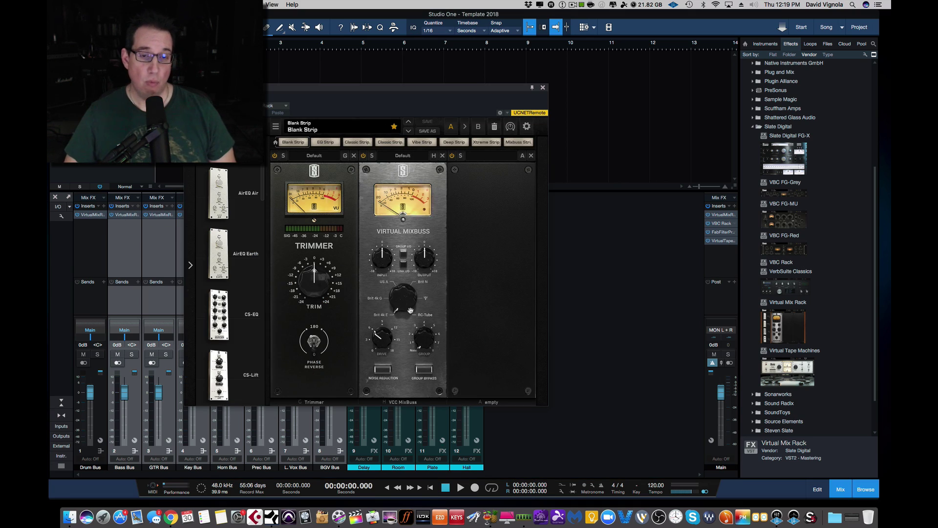
click(542, 87)
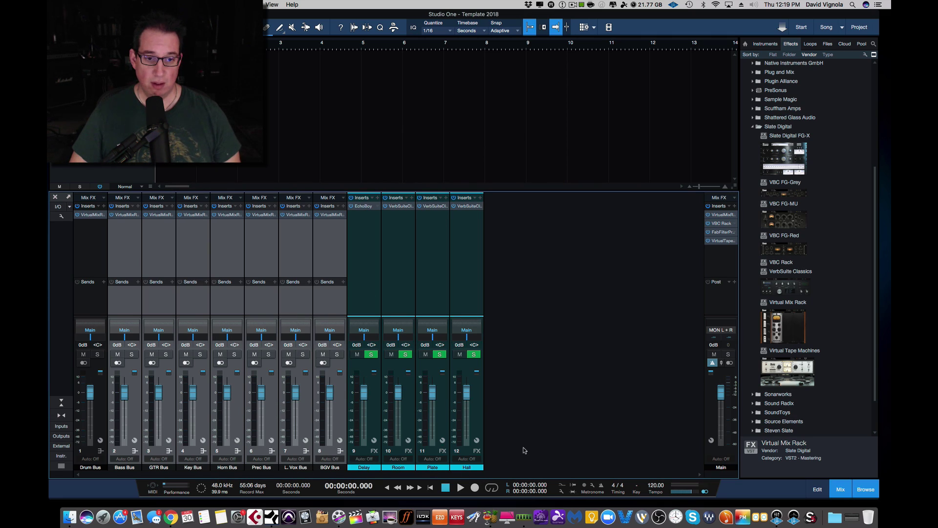
Step: Add one new bus channel to the mixer and move it directly after the Hall channel
click(334, 451)
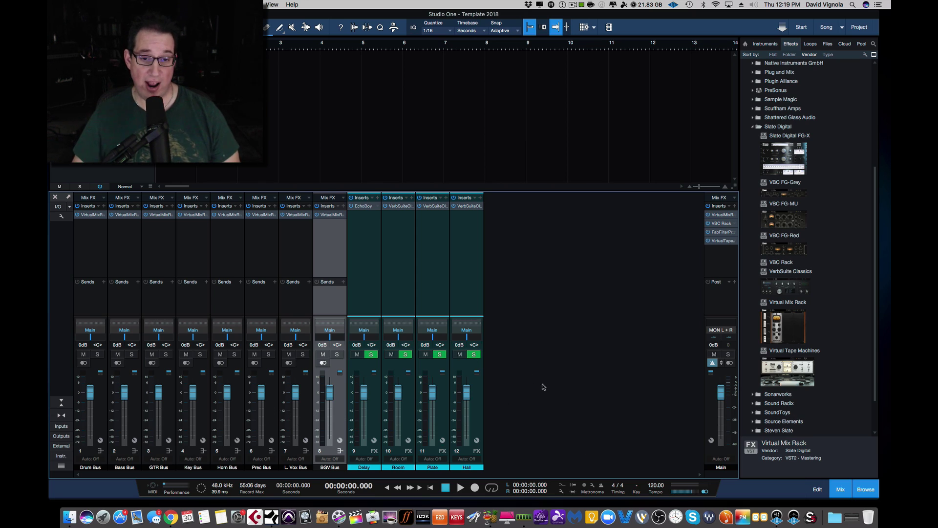
right_click(527, 390)
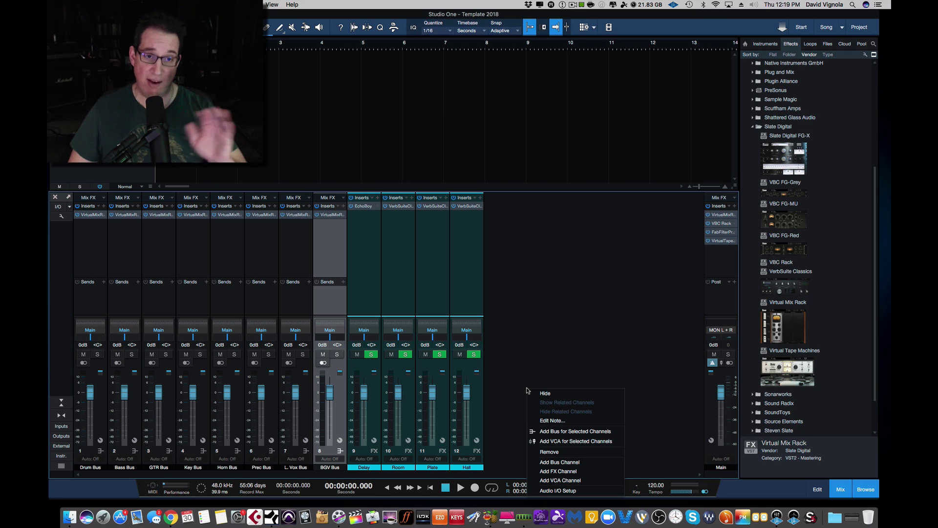
click(513, 347)
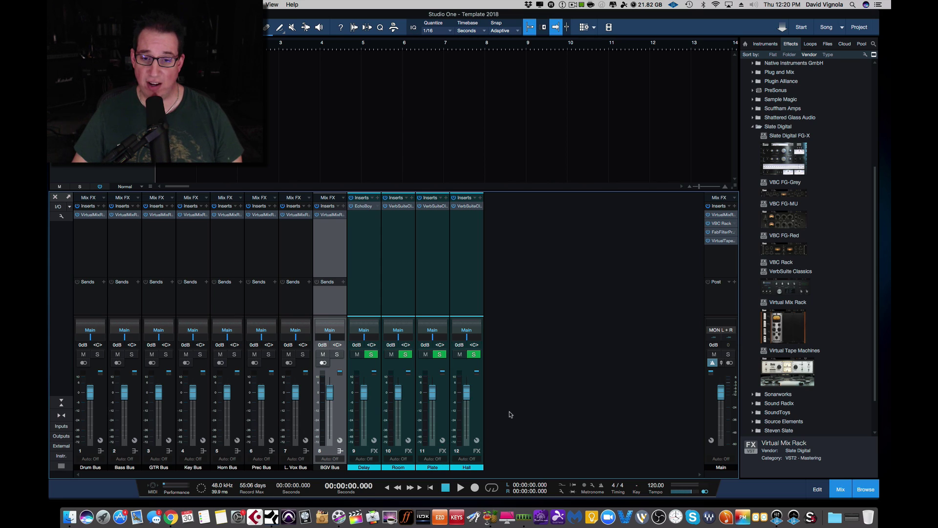
right_click(522, 394)
click(542, 468)
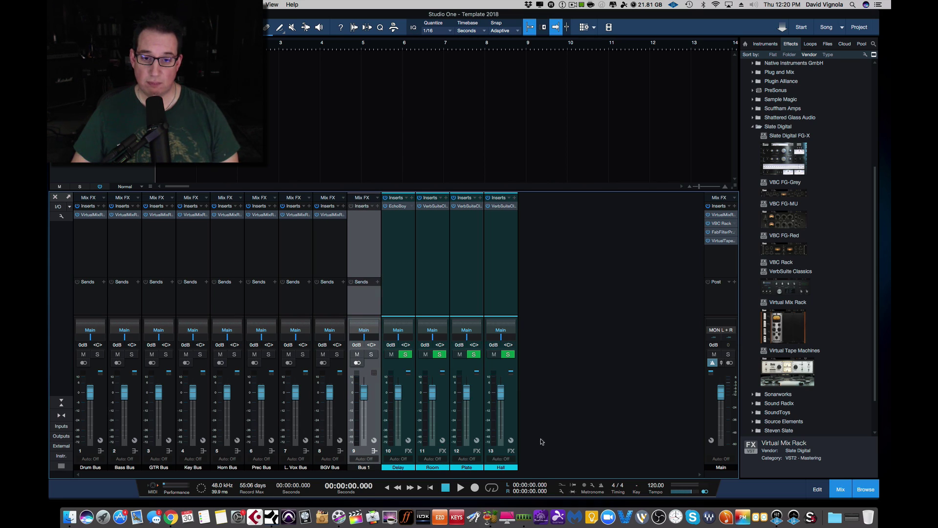
drag(366, 455, 523, 449)
Step: Add five more bus channels one after another behind the new bus that follows the Hall channel
right_click(546, 429)
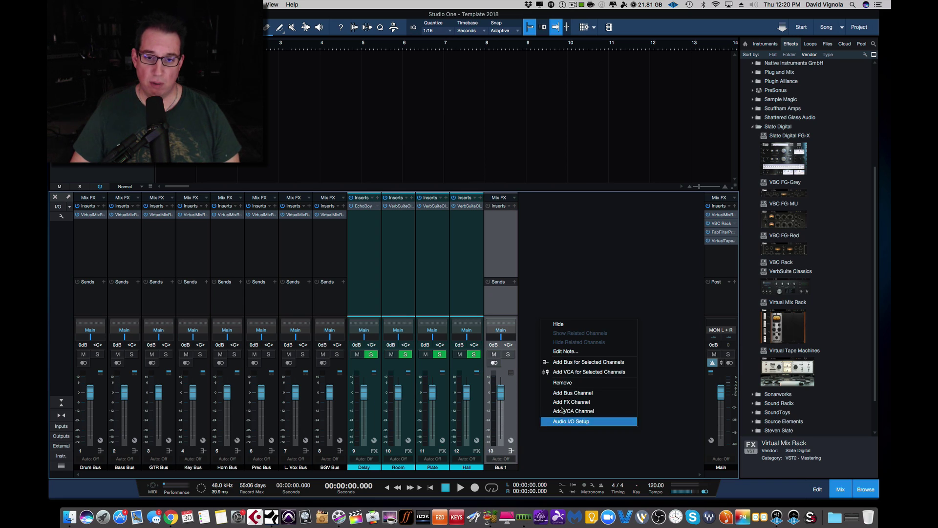
click(570, 399)
right_click(575, 419)
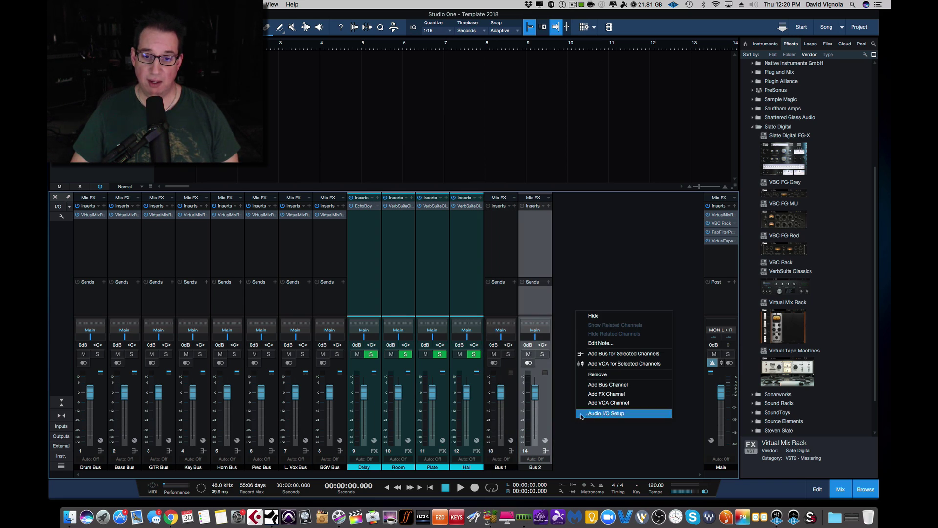
click(594, 389)
right_click(619, 420)
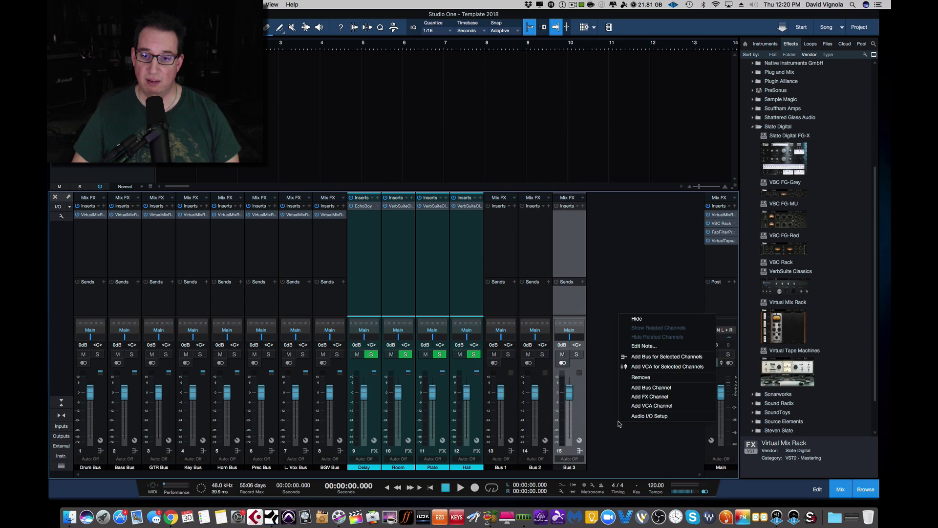
click(635, 387)
right_click(642, 419)
click(658, 384)
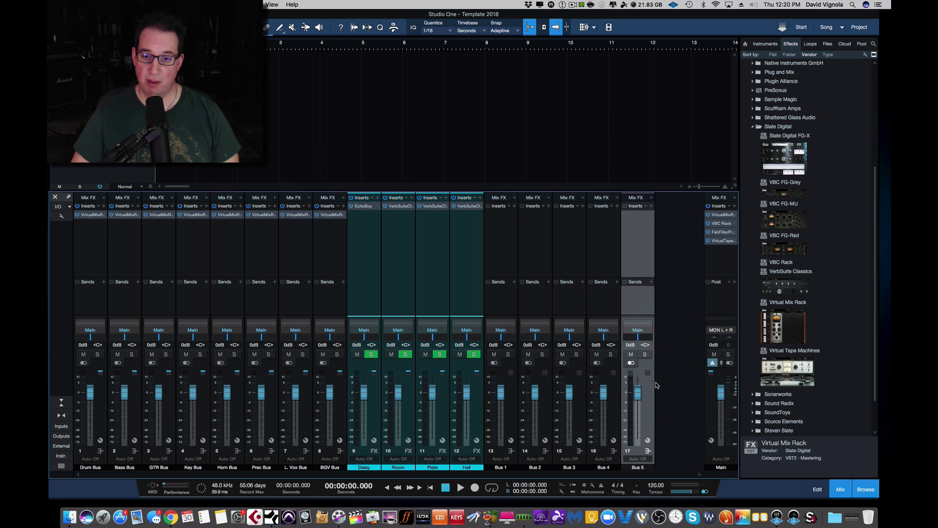
right_click(667, 411)
click(675, 373)
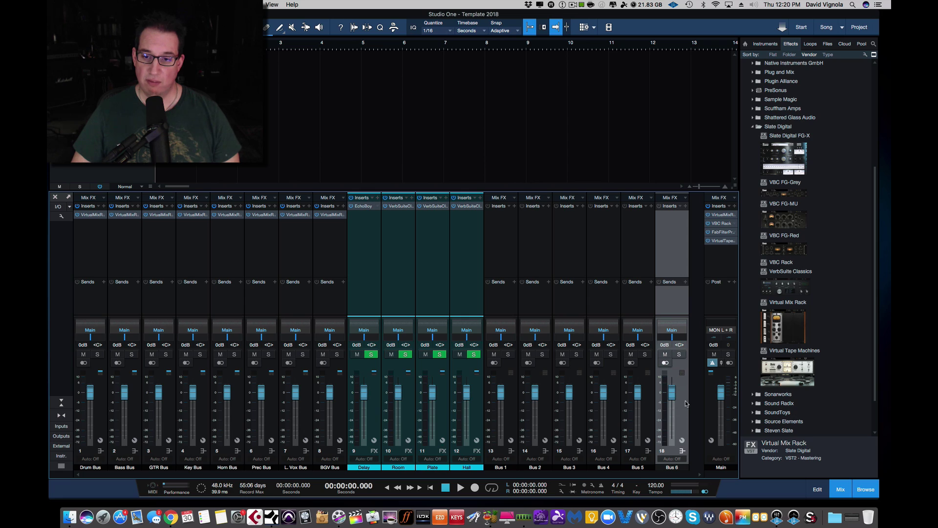
Step: Add a bus for the selected Bus 6 channel, plus one further bus channel after it
right_click(693, 400)
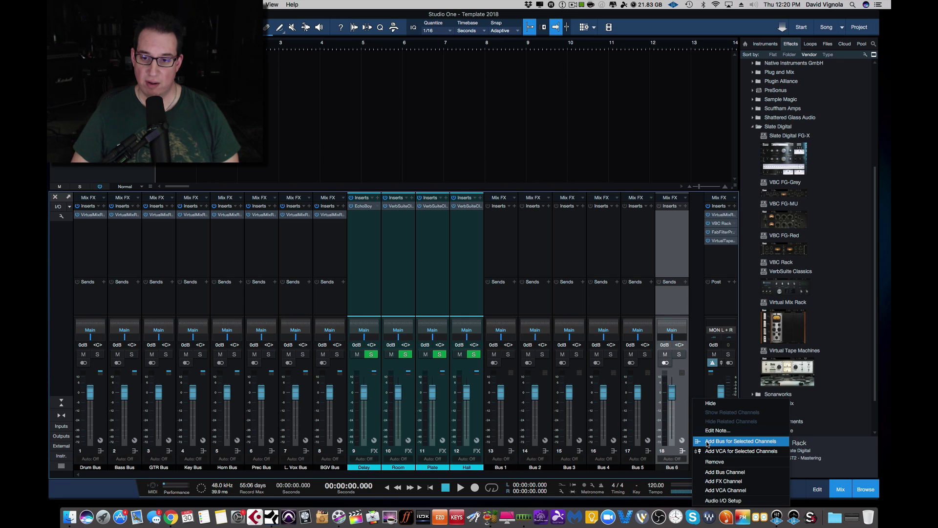
click(707, 442)
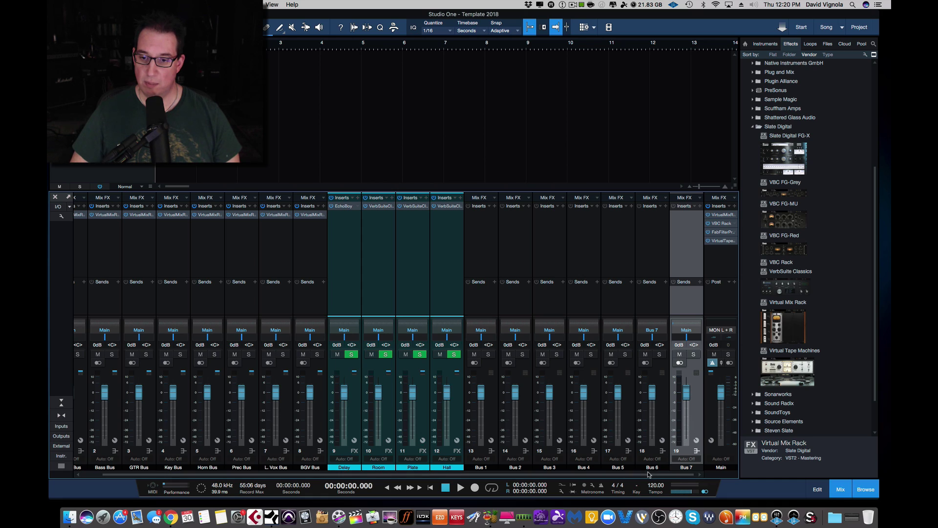
right_click(698, 430)
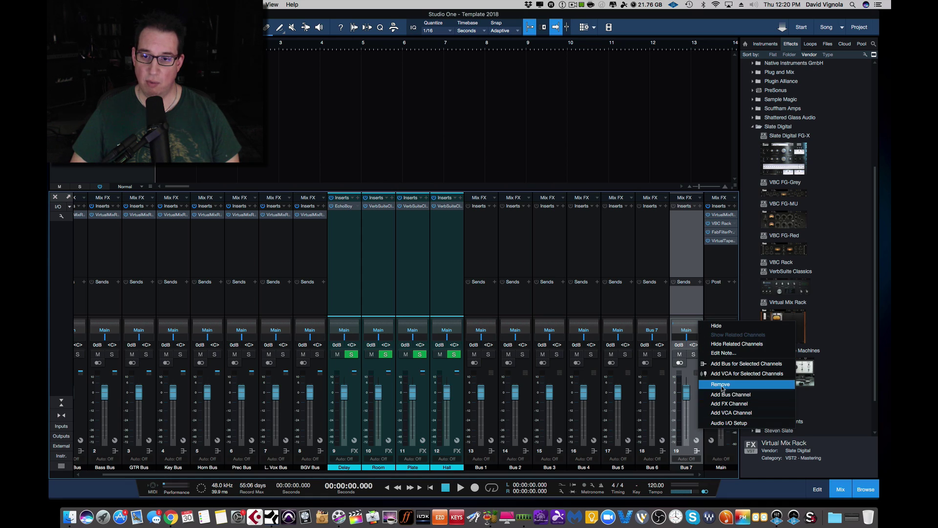
click(721, 395)
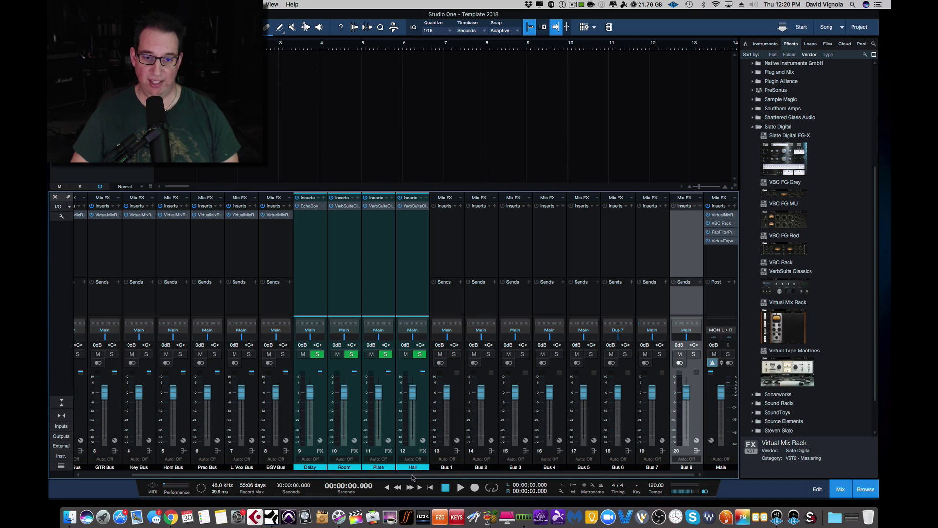
Step: Select all eight new channels from Bus 1 through Bus 8 and colour them purple
click(440, 459)
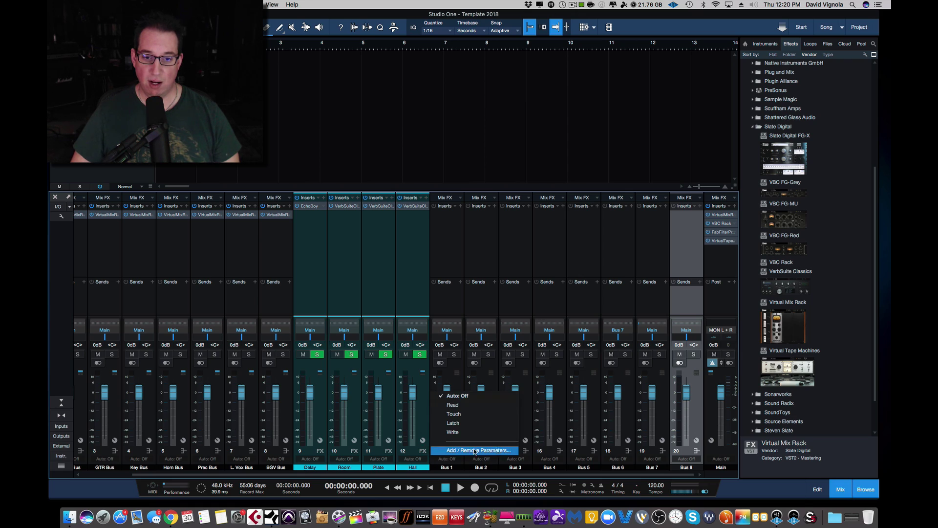
click(437, 379)
click(452, 385)
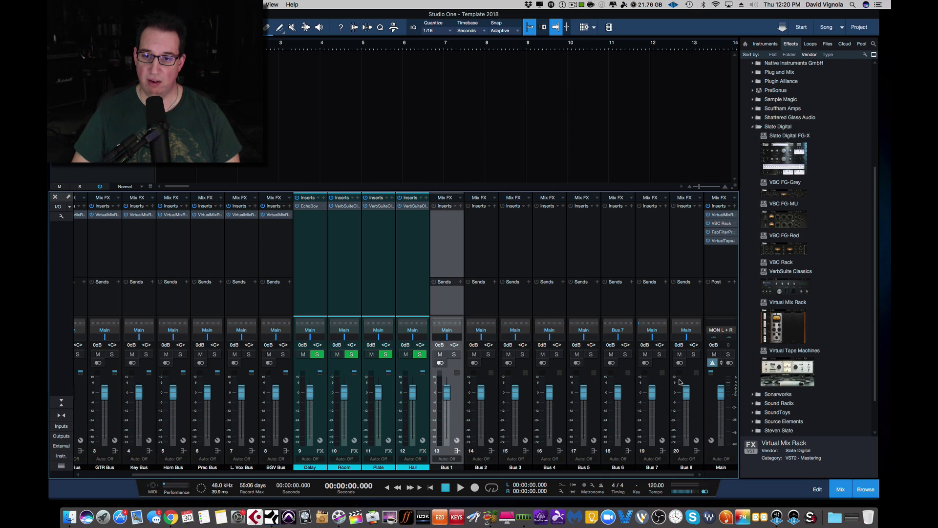
shift+click(696, 381)
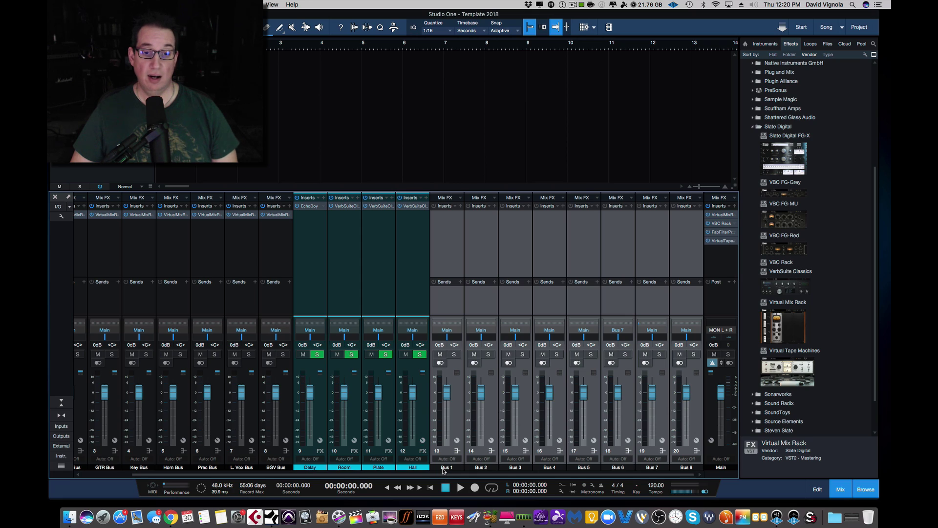
click(442, 469)
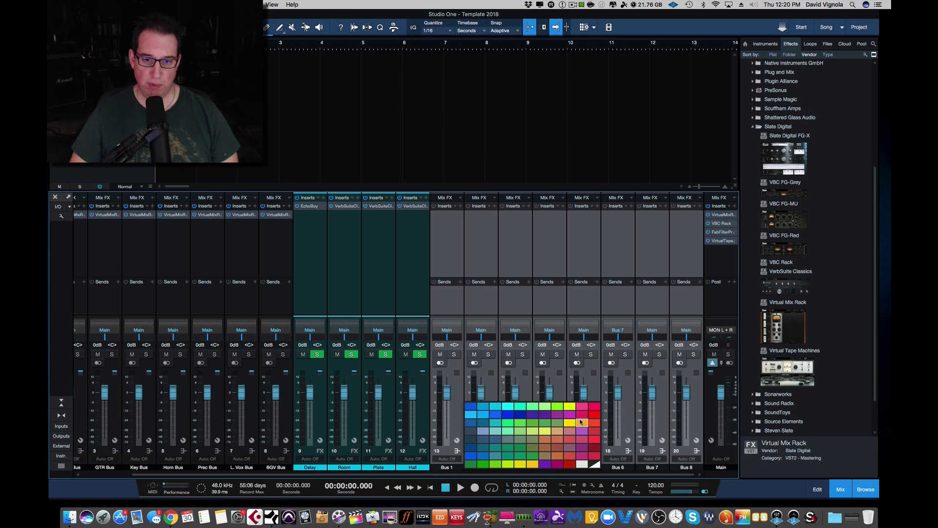
click(574, 417)
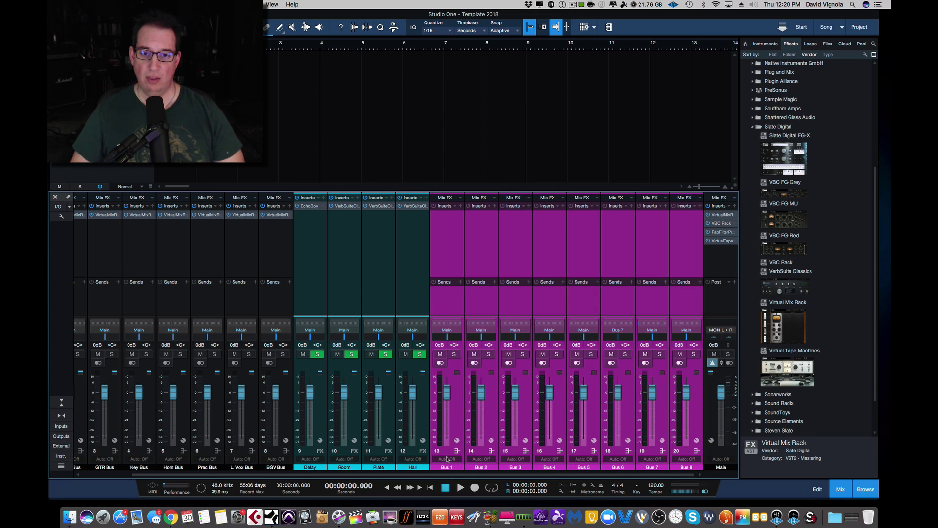
Step: Select only Bus 1 and rename it as P.Dums
click(454, 416)
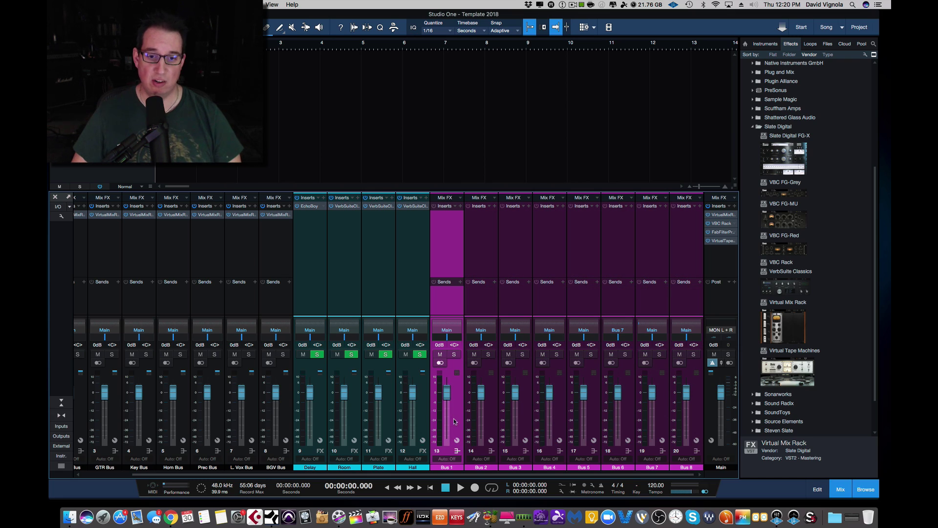
double_click(444, 467)
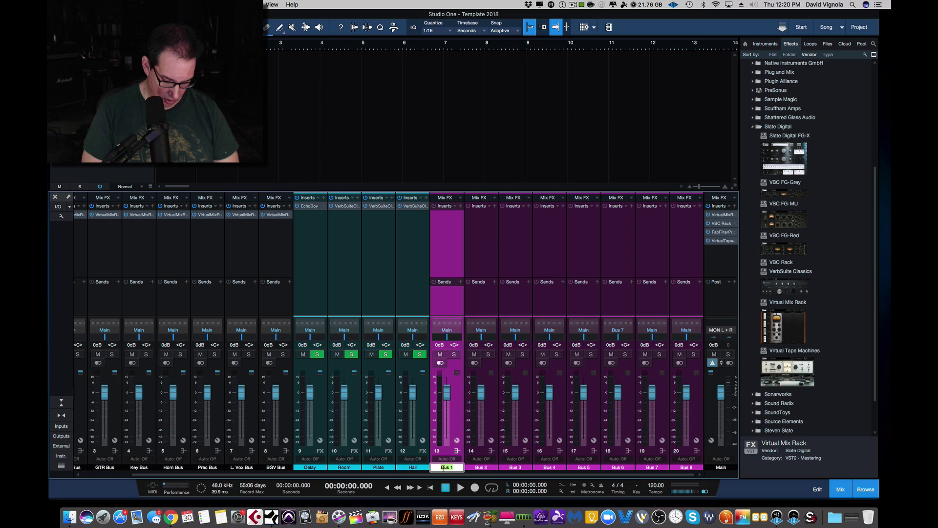
text(P)
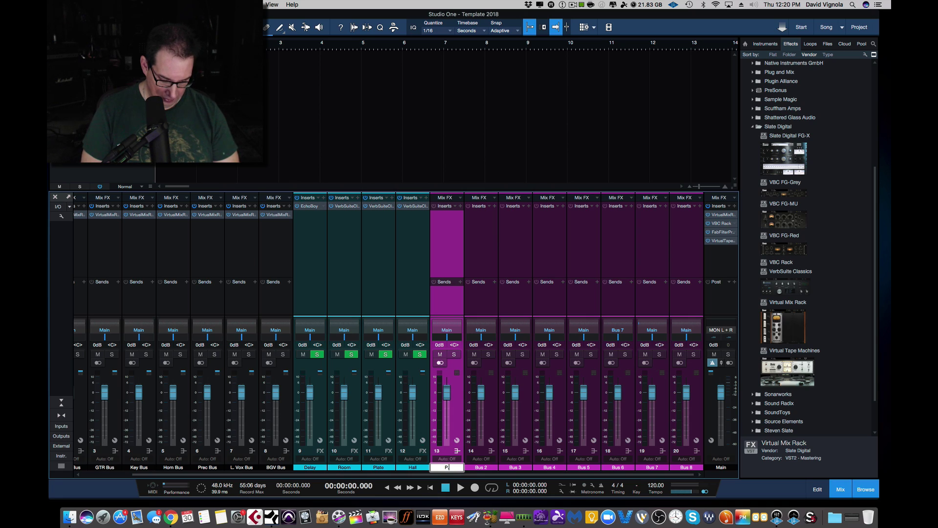
text(.Dums)
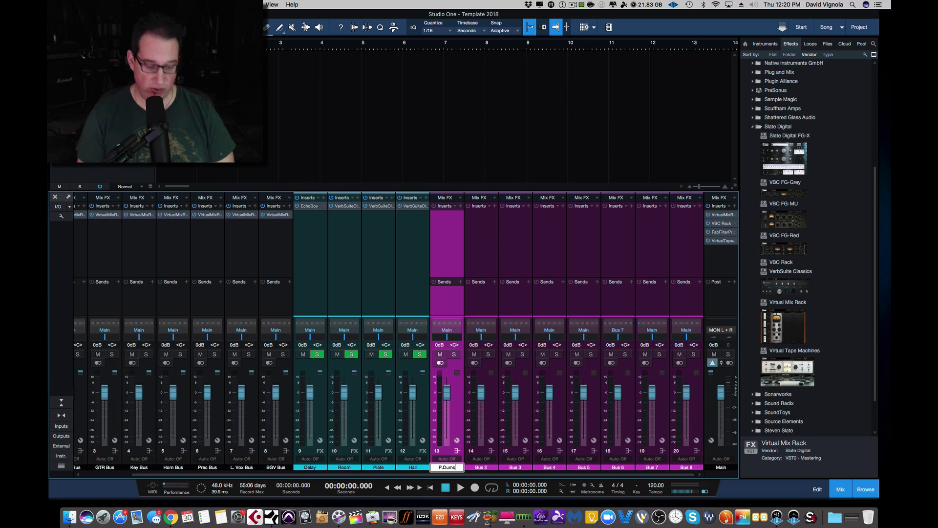
key(Tab)
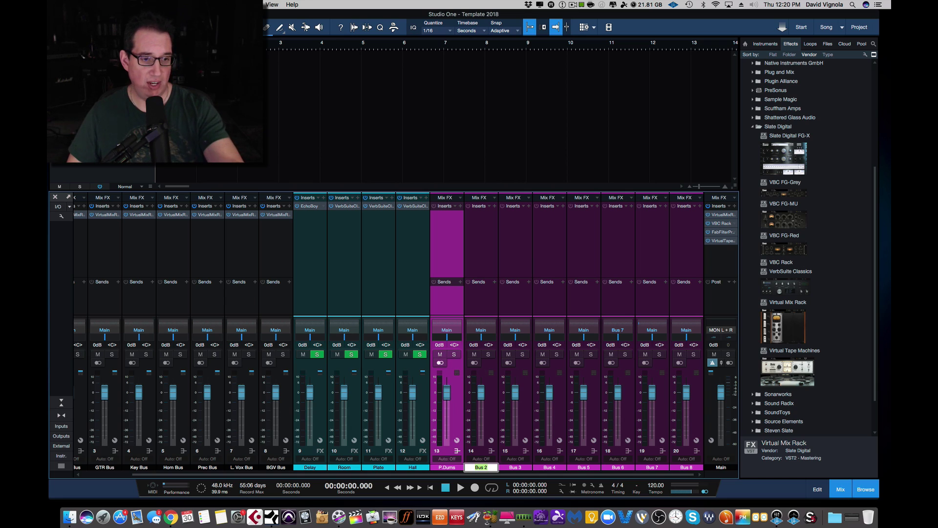
Step: Rename Bus 2 as P Bass and Bus 3 as P GTR
drag(345, 474, 290, 476)
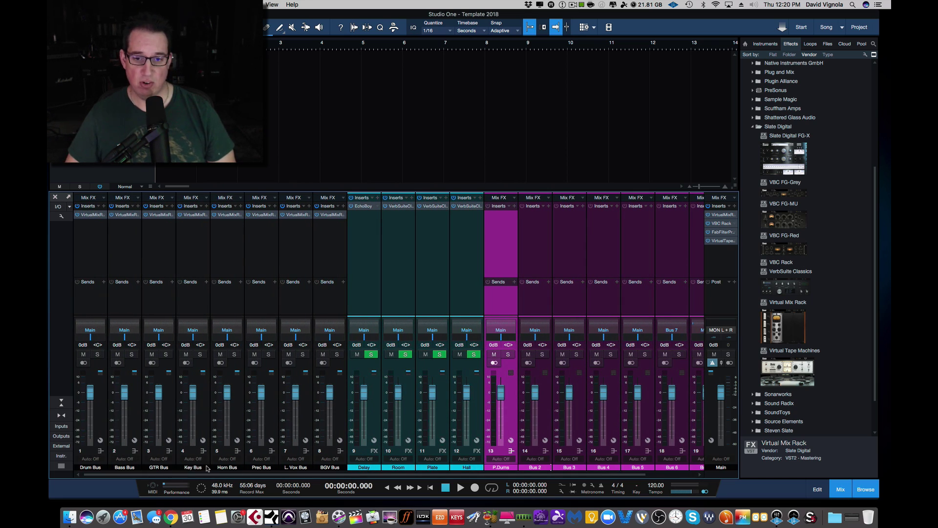
double_click(542, 467)
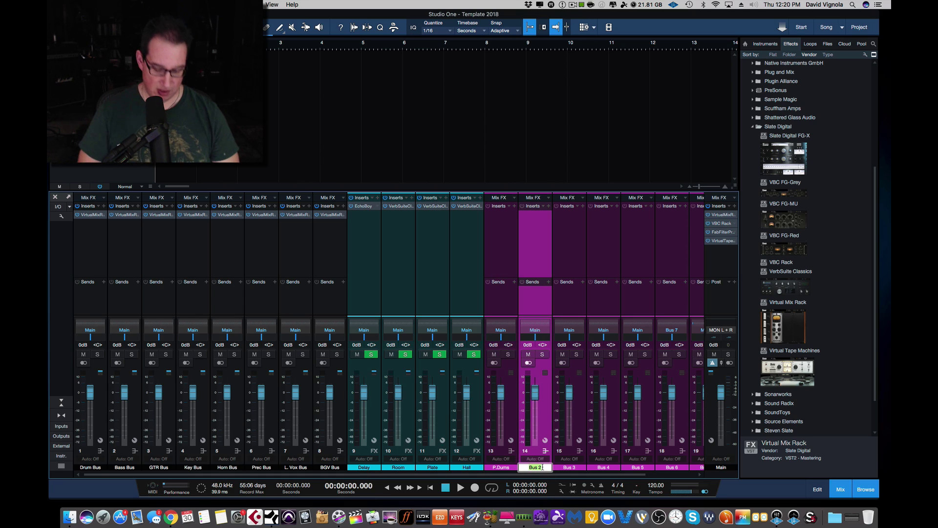
text(P Ba)
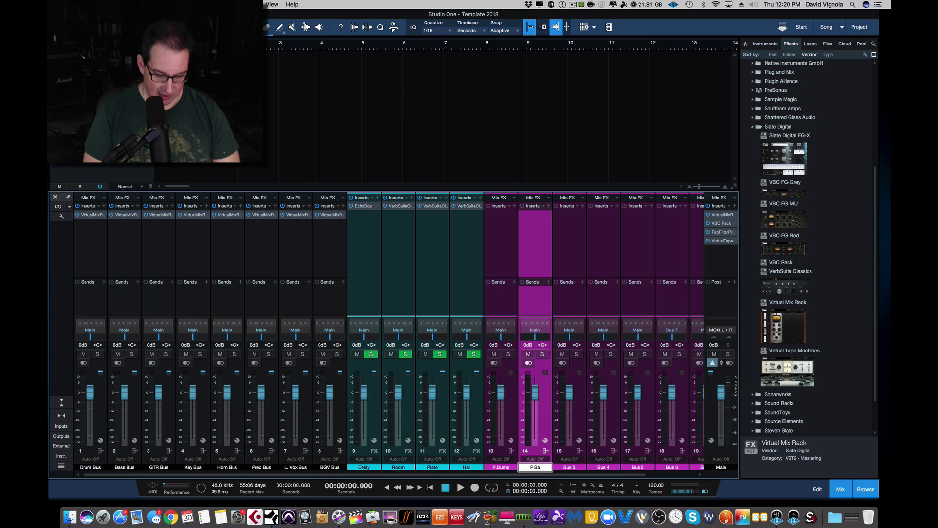
text(ss)
key(Tab)
text(P)
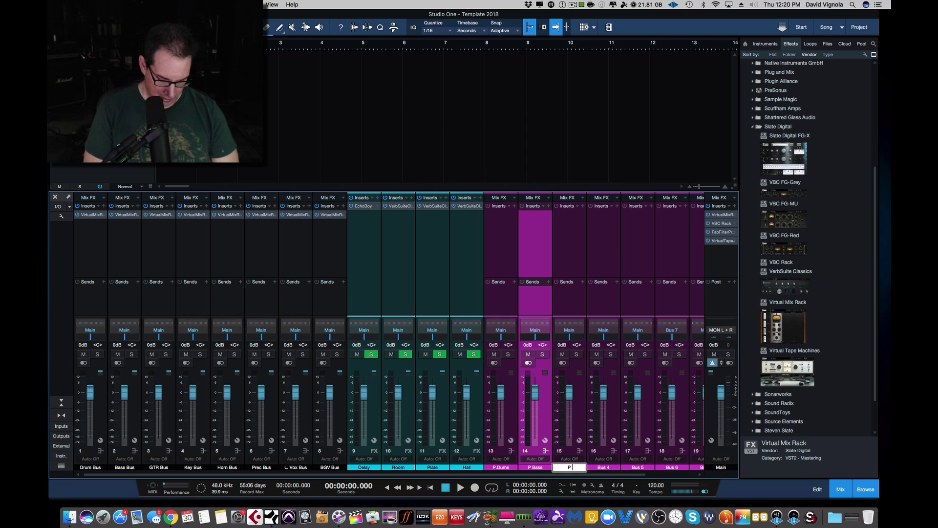
text( GTR)
key(Tab)
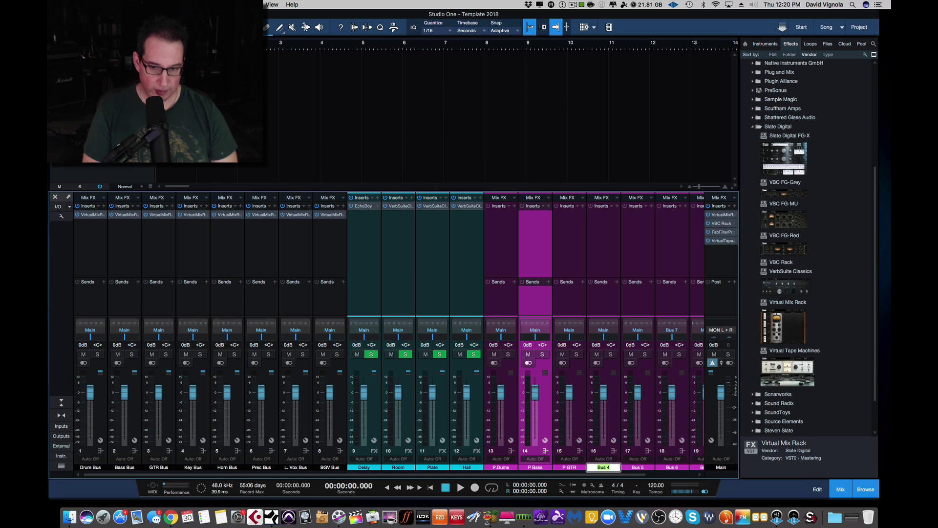
Step: Rename Bus 4 as P Keys and Bus 5 as P Horns
text(P)
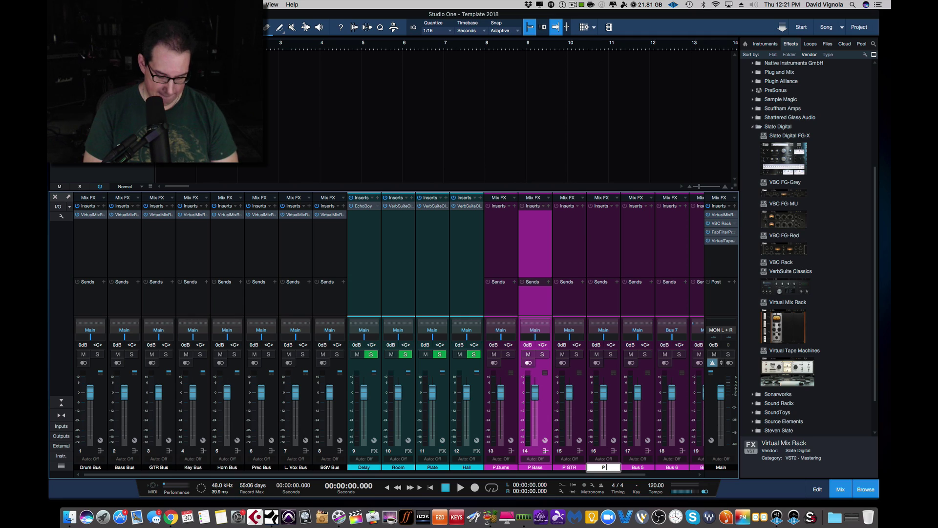
text( Keys)
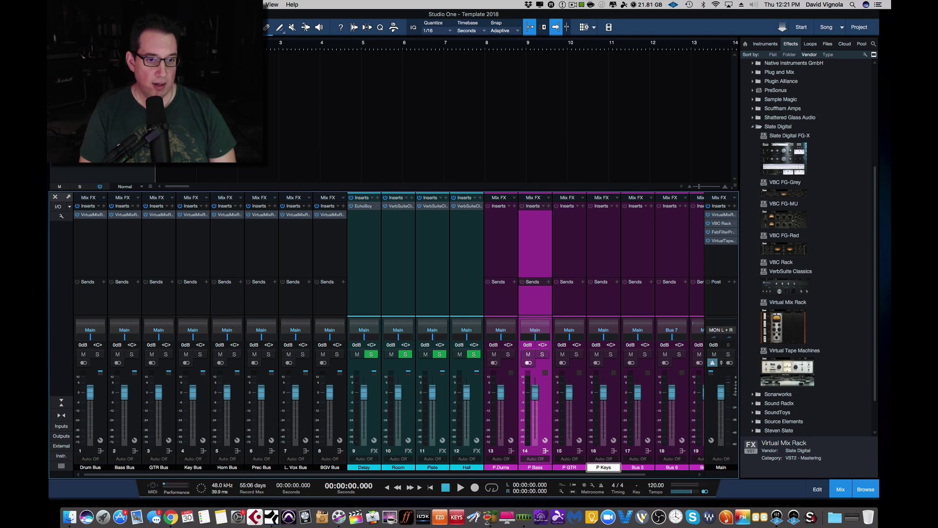
key(Tab)
text(P)
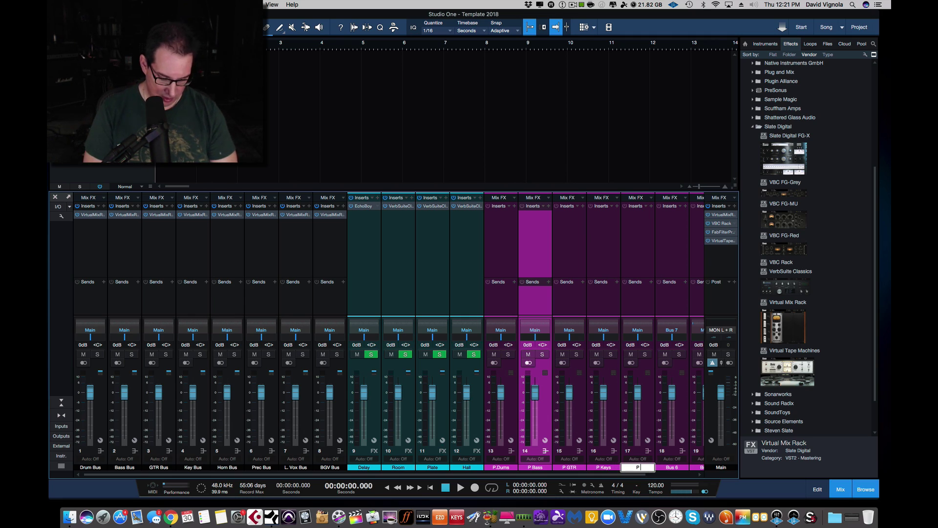
text( Horns)
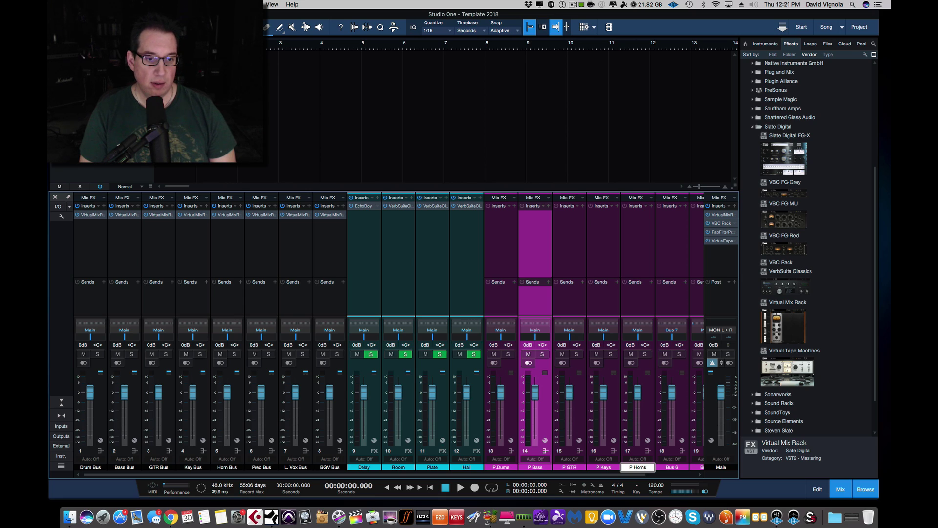
key(Tab)
Step: Rename Bus 6 as P Prec and Bus 7 as P L. Vox
text(P P)
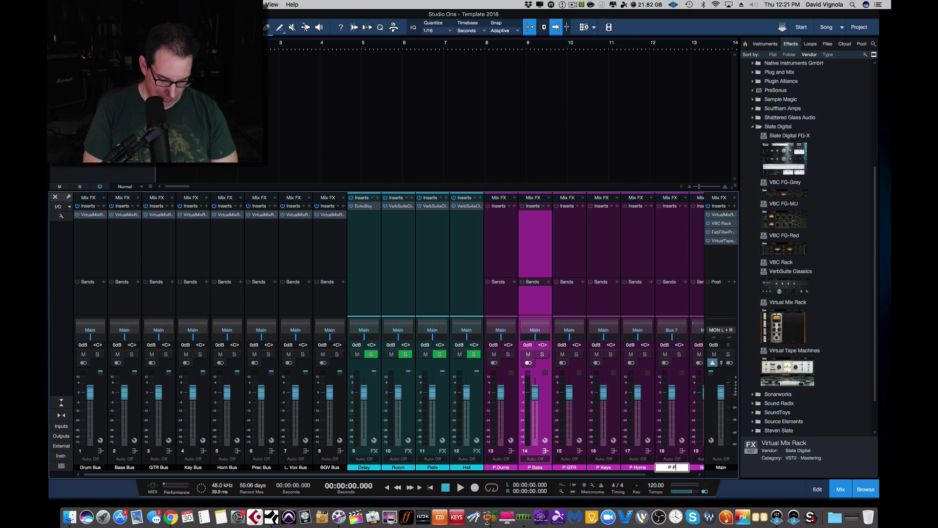
text(rec)
key(Tab)
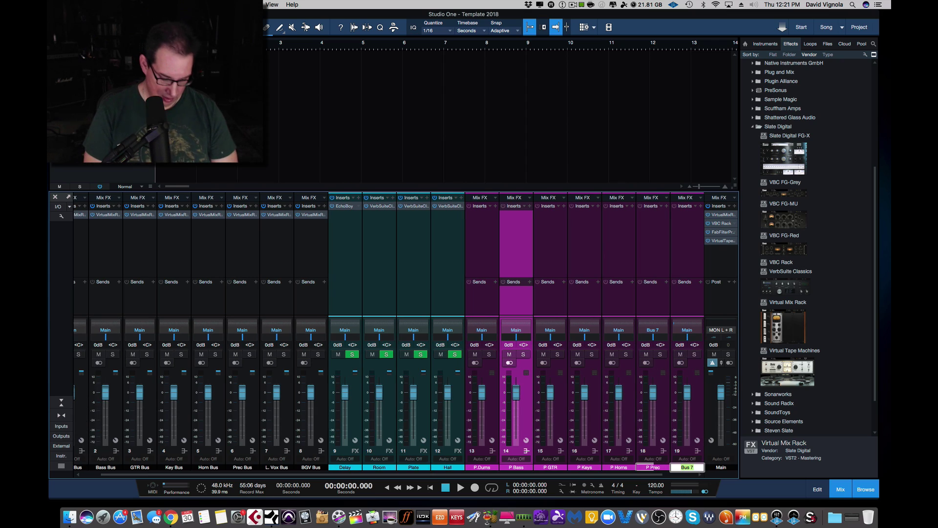
text(P L)
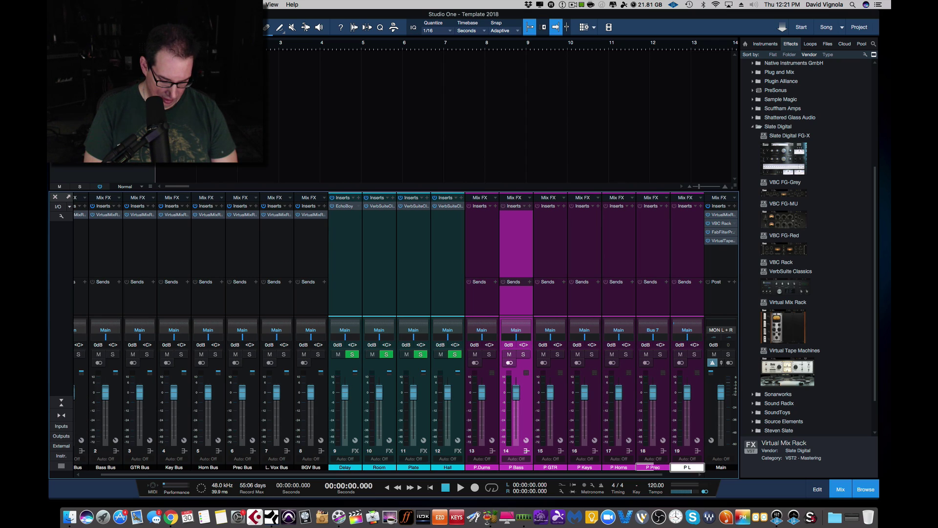
text(. Vox)
key(Tab)
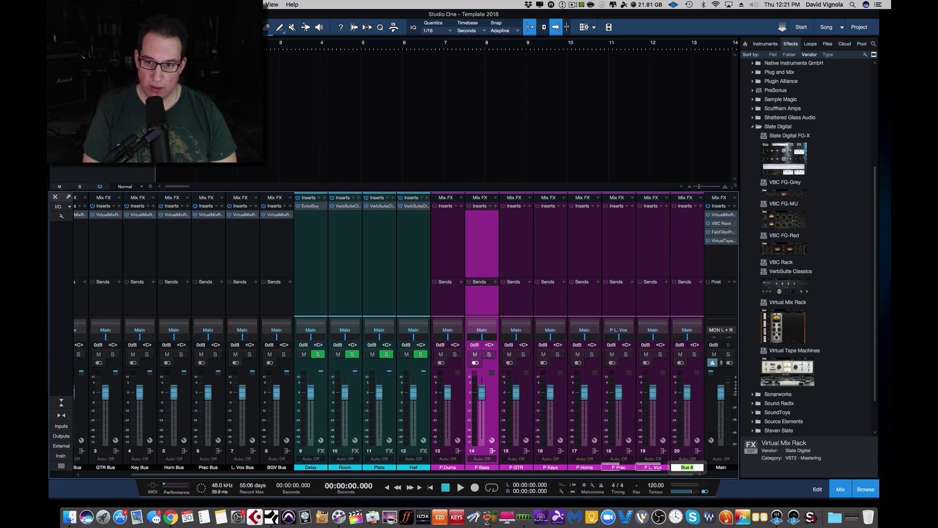
Step: Rename Bus 8 as P. BGV
text(P.)
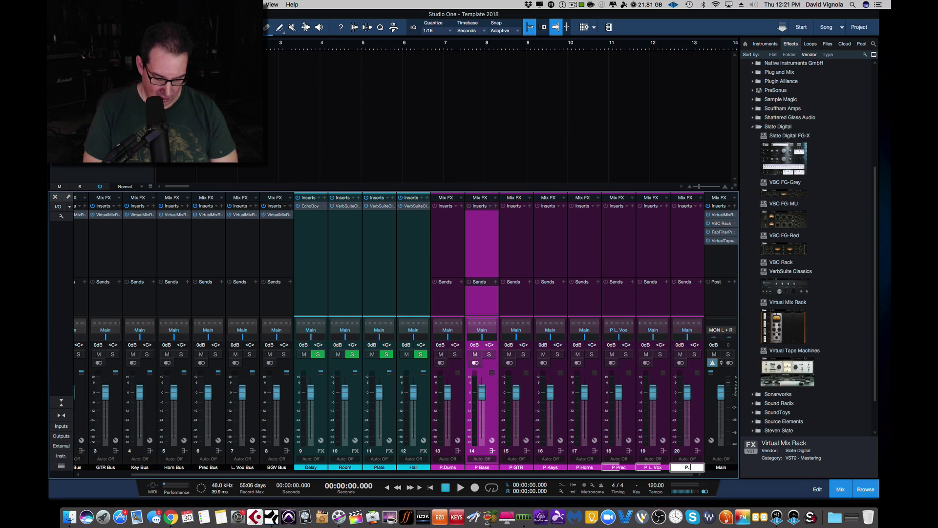
text( BGV)
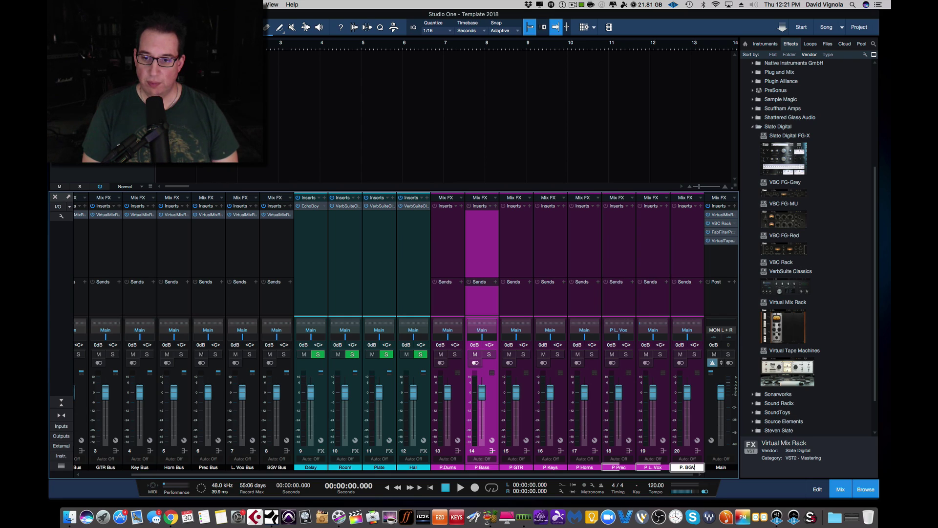
key(Return)
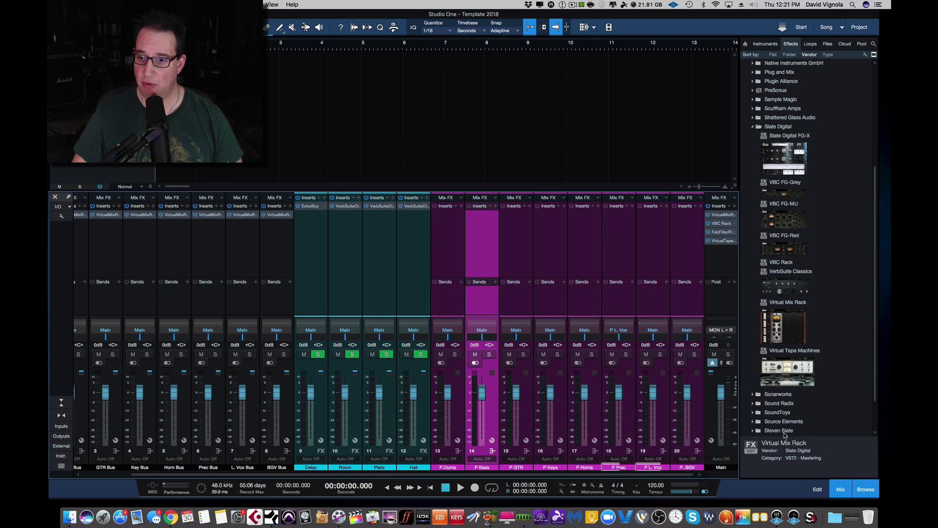
scroll(513, 466, left, 3)
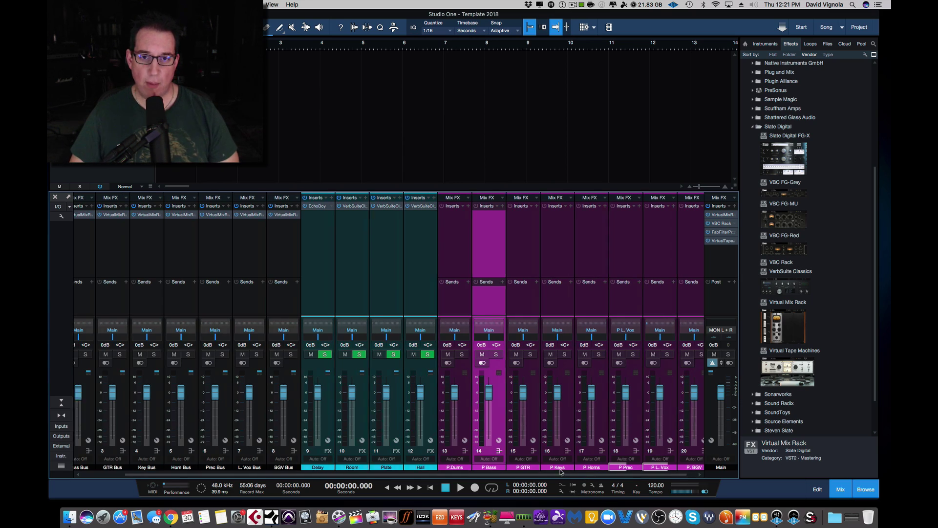
Step: Insert the UAD UA 1176LN Rev E compressor from Universal Audio, Inc. on the P.Dums channel, then close its editor and hide the browser
click(872, 494)
click(493, 220)
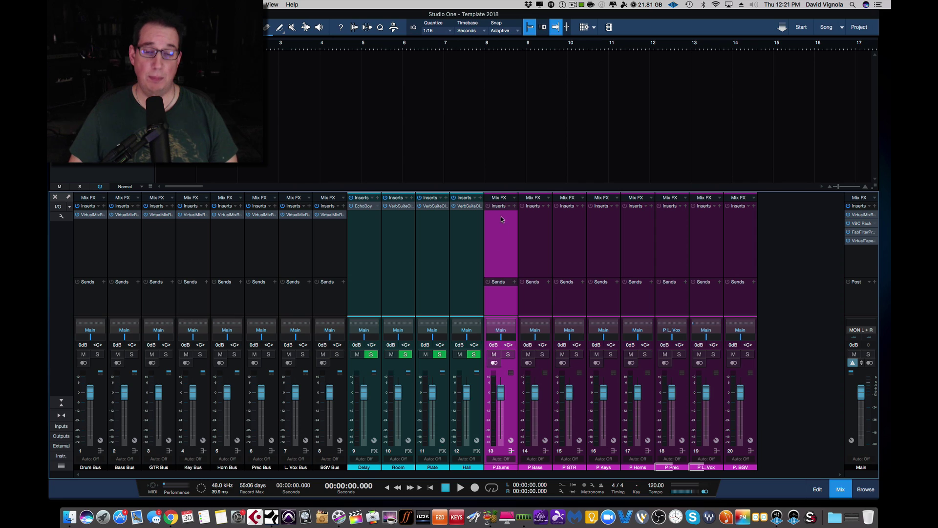
click(865, 489)
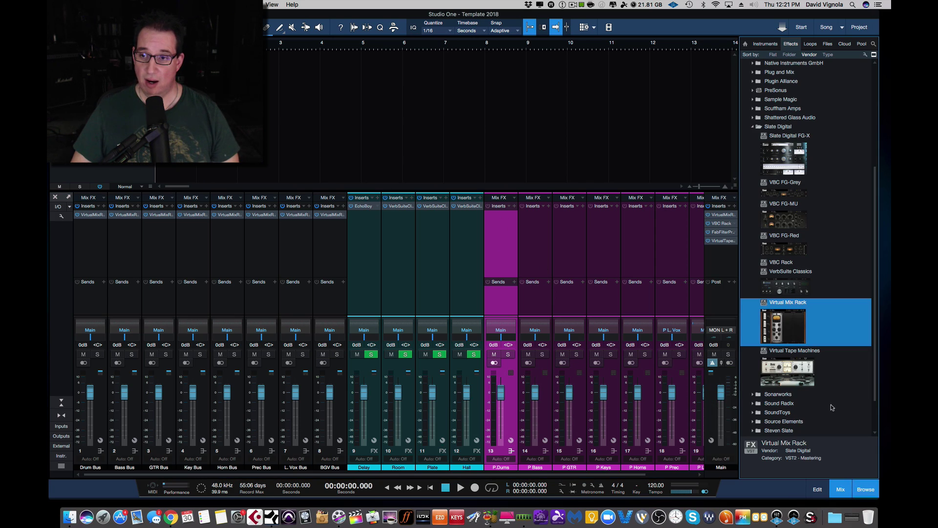
scroll(787, 332, down, 3)
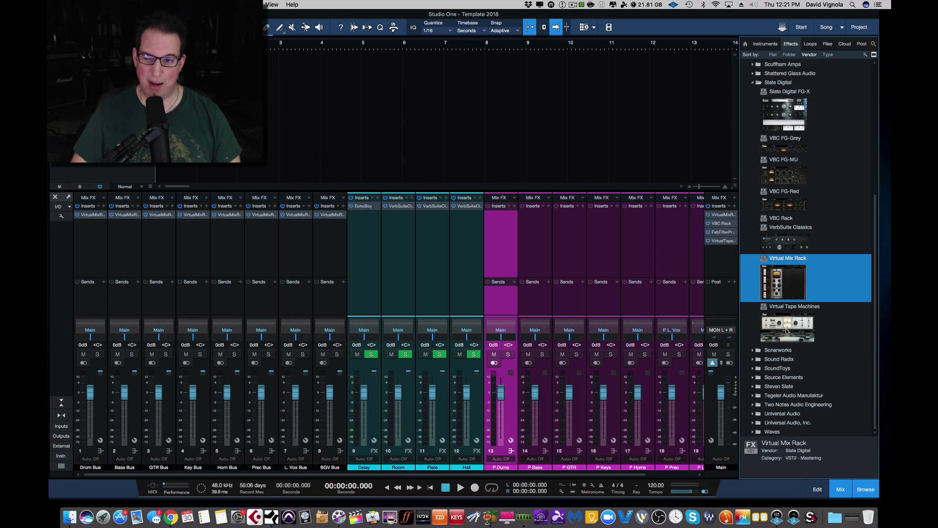
click(757, 415)
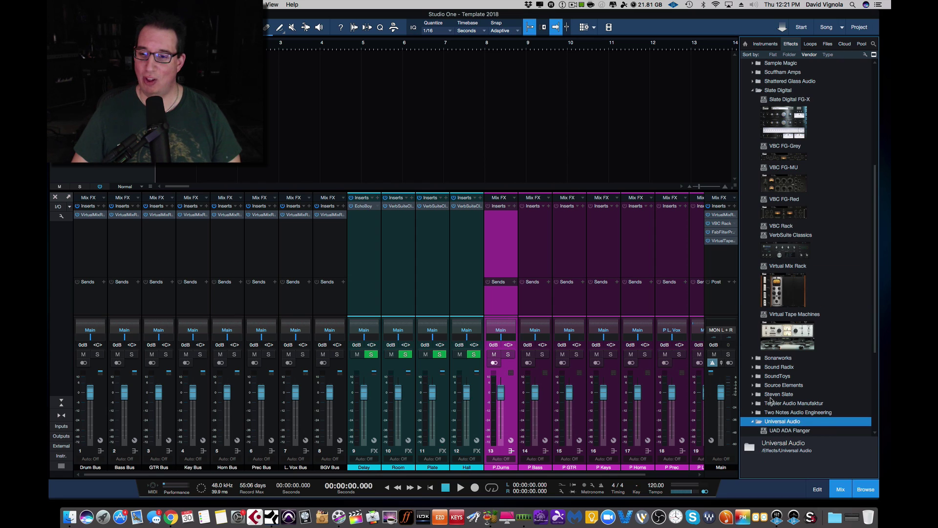
scroll(777, 410, down, 10)
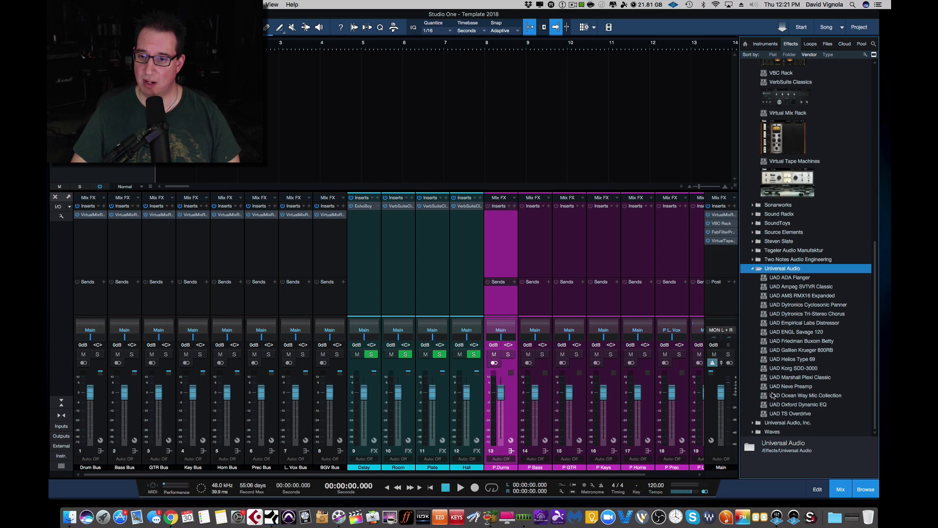
click(753, 424)
scroll(771, 403, down, 15)
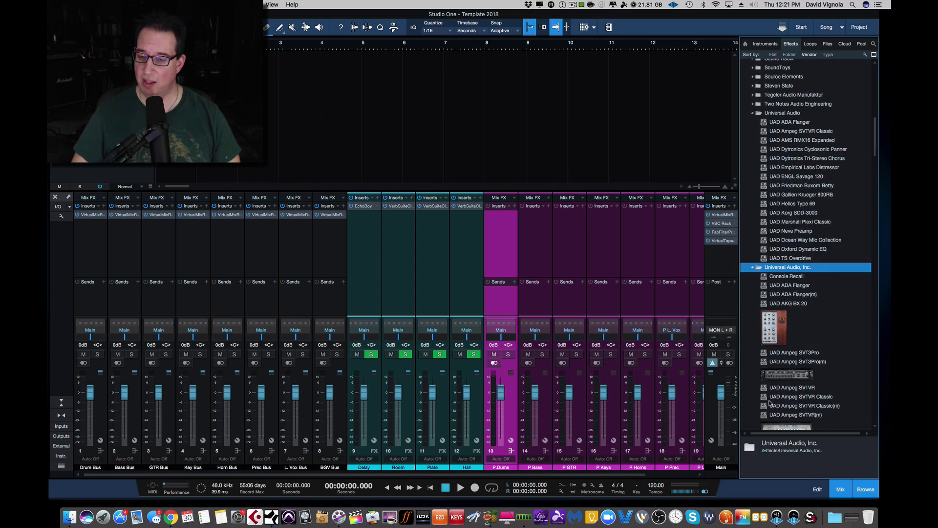
scroll(770, 403, down, 20)
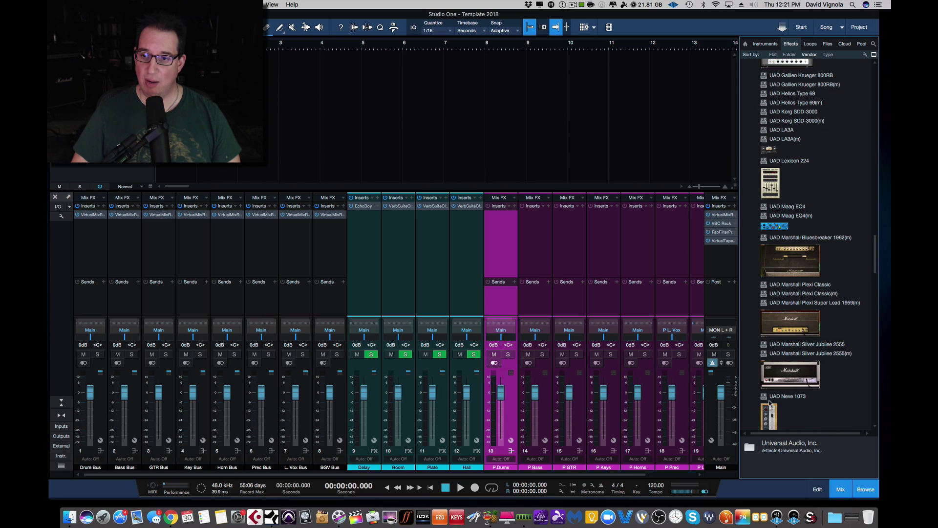
scroll(770, 402, down, 20)
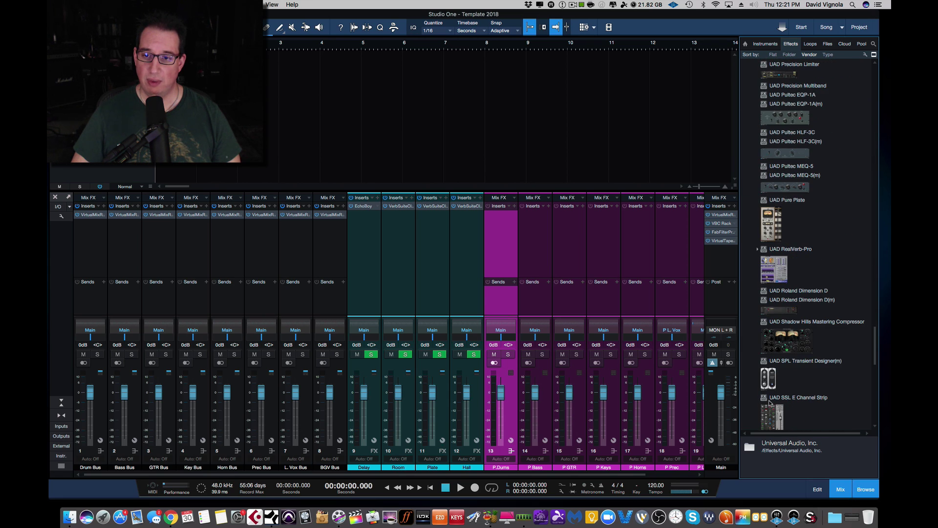
scroll(770, 402, down, 15)
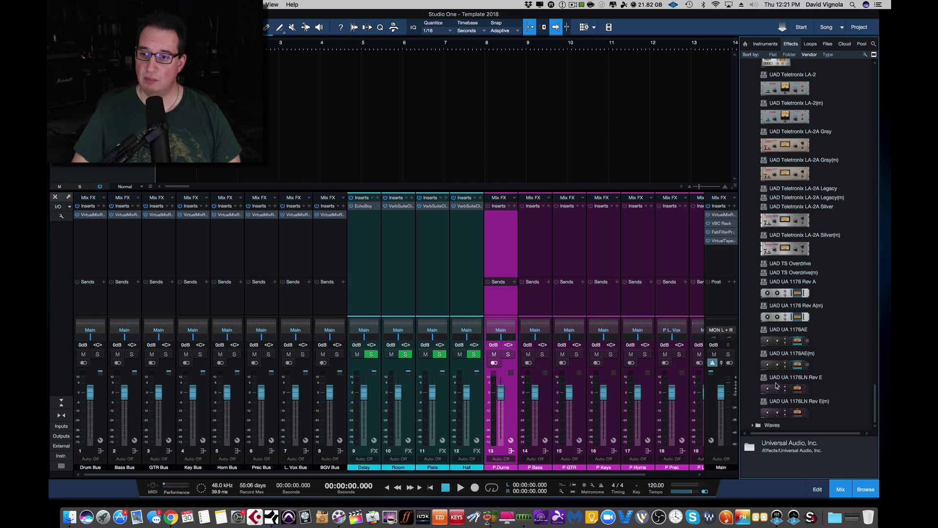
drag(780, 389, 497, 221)
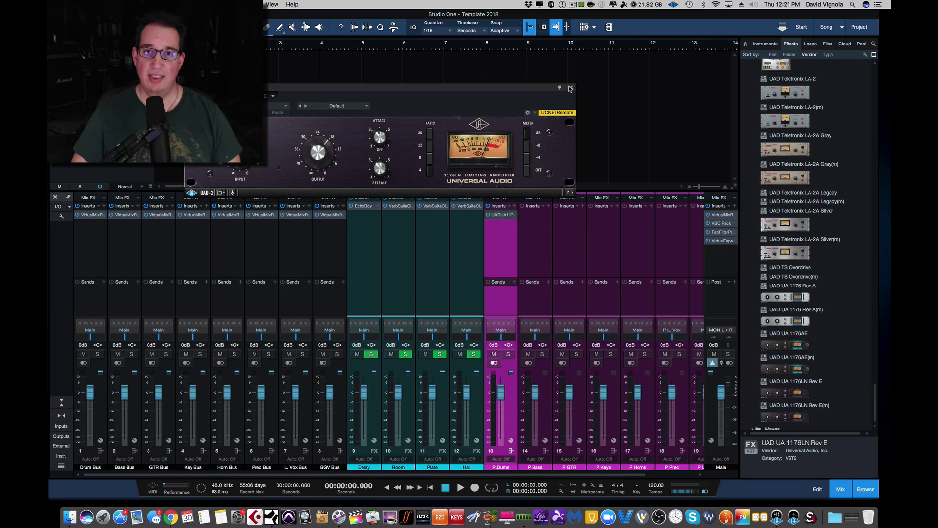
click(570, 88)
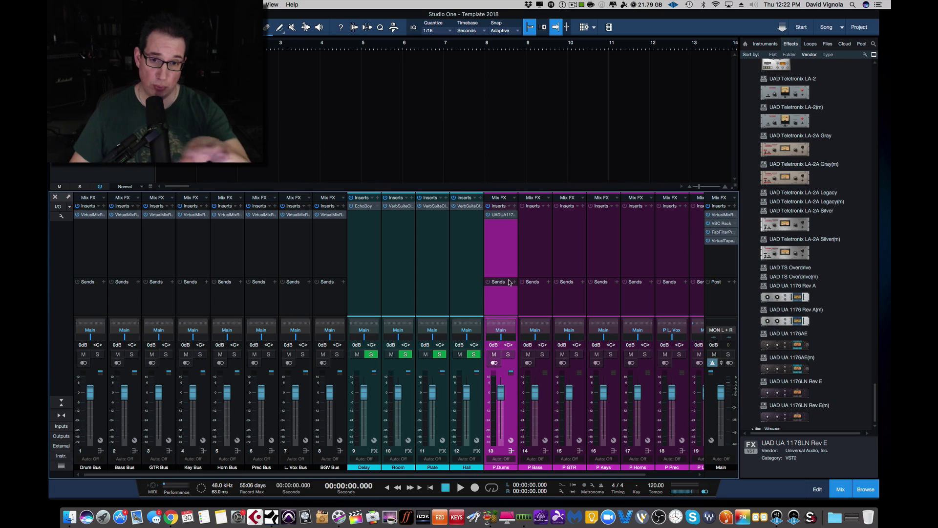
click(873, 491)
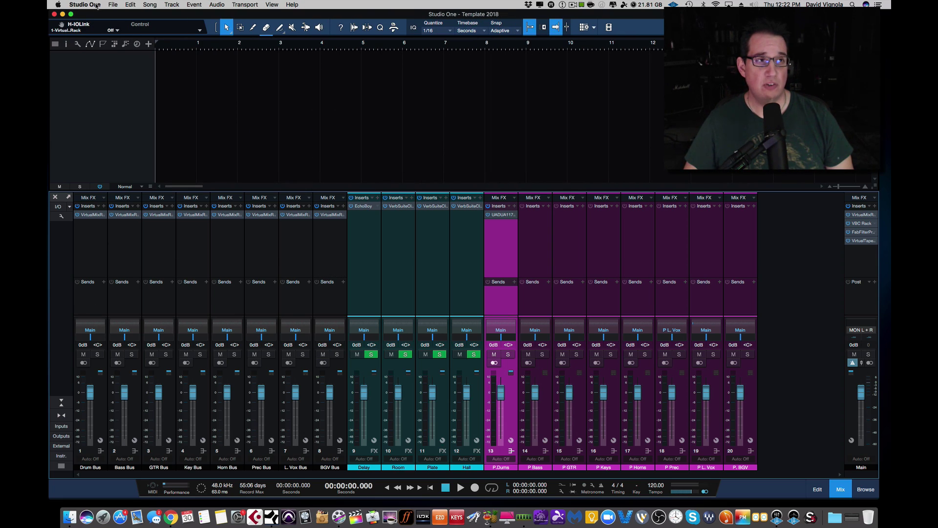
Step: Start saving the song as a template and title it Mixing Template 2018
click(112, 5)
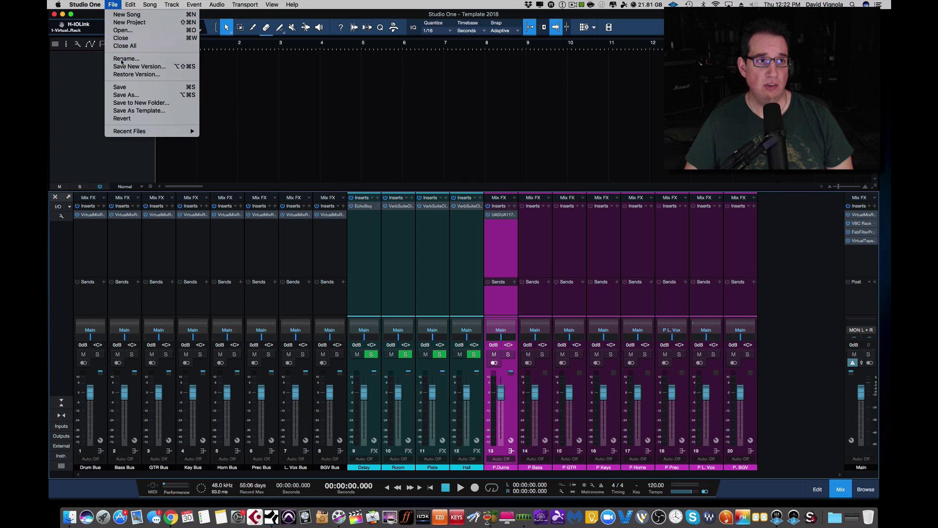
click(124, 111)
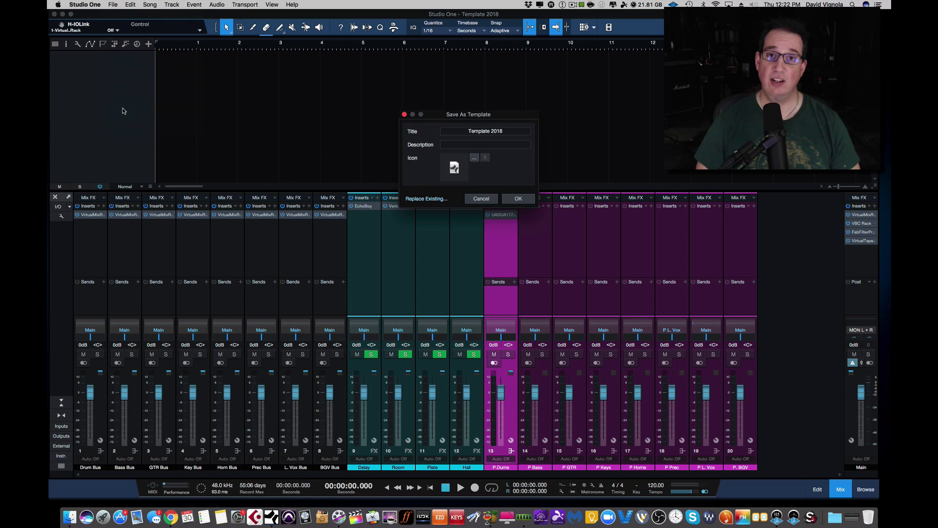
drag(430, 117, 356, 134)
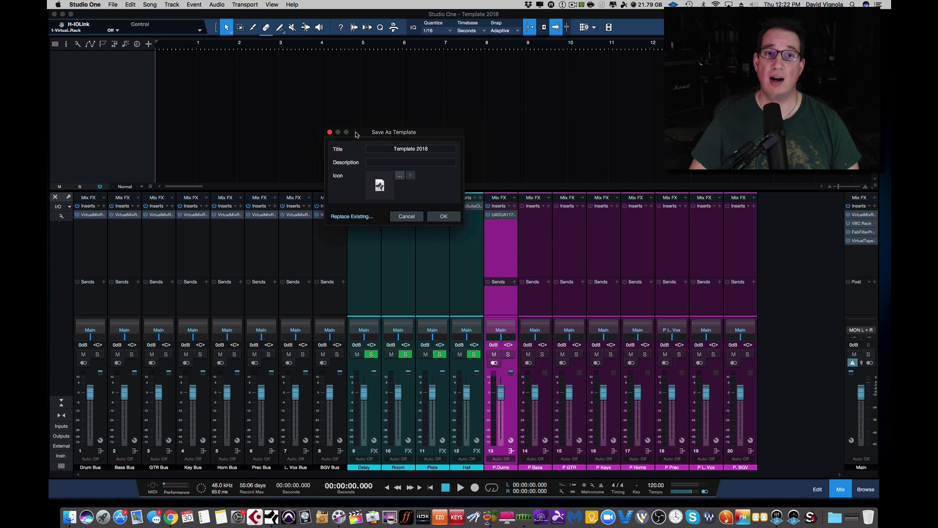
click(388, 150)
click(388, 150)
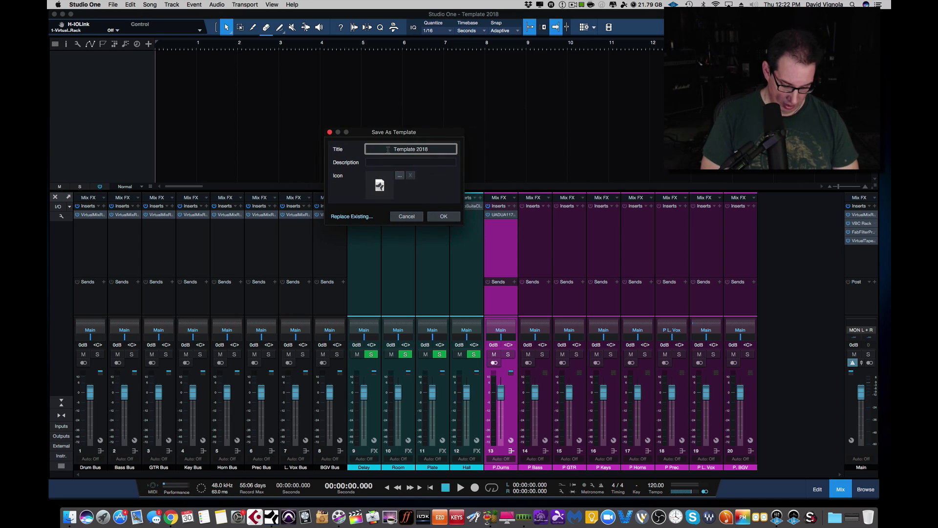
text(Mixing)
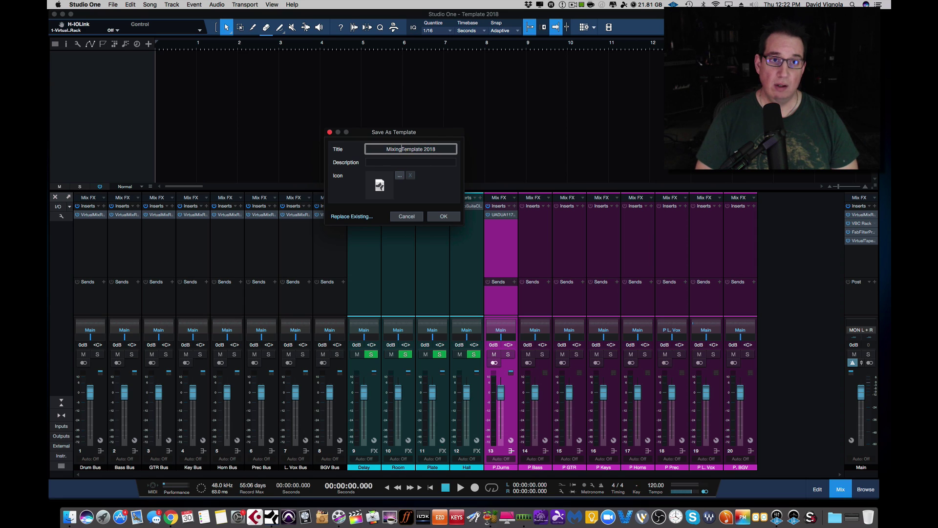
Step: Set the template's description to "2018 Mixing with Plugs" and save the template
click(392, 164)
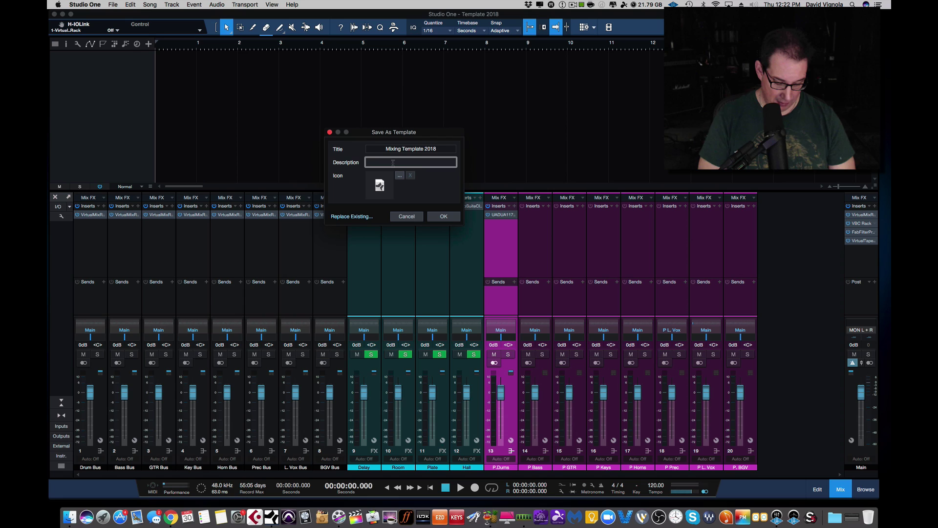
text(20)
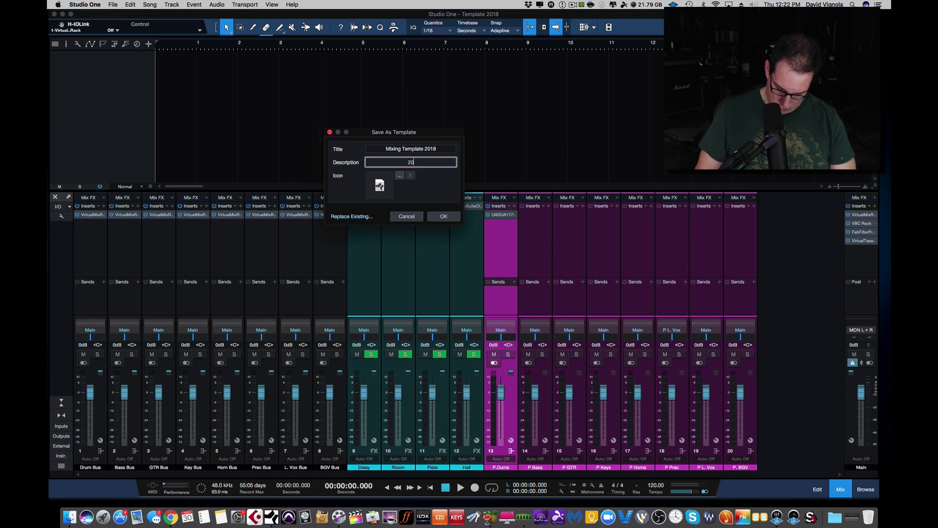
text(18 Mixing)
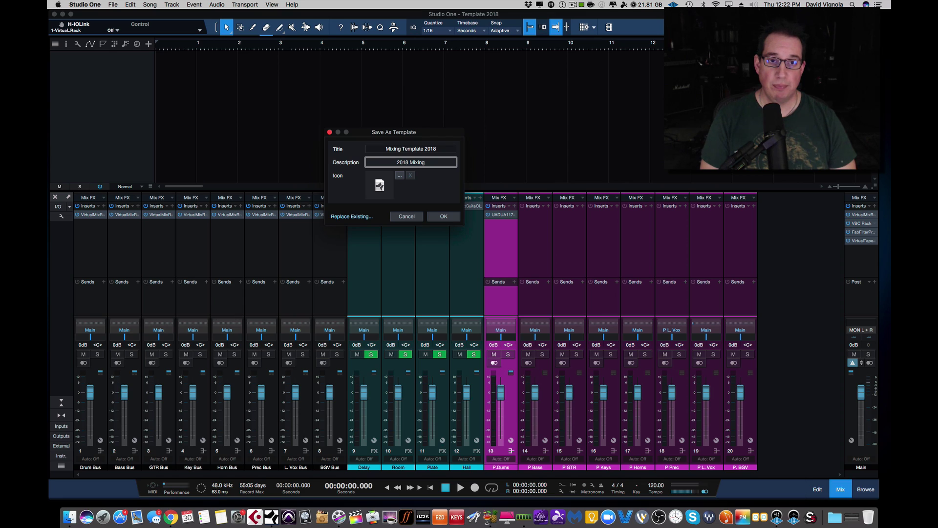
text( with P)
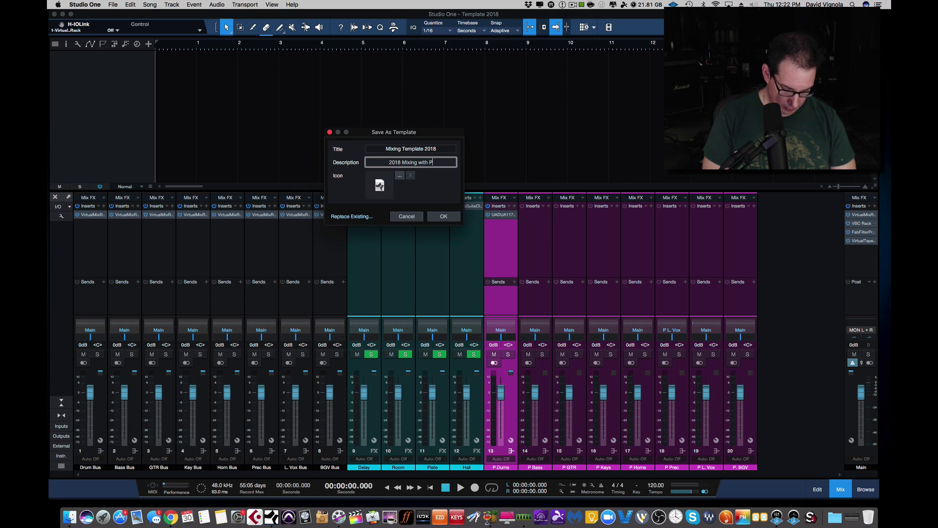
text(lugs)
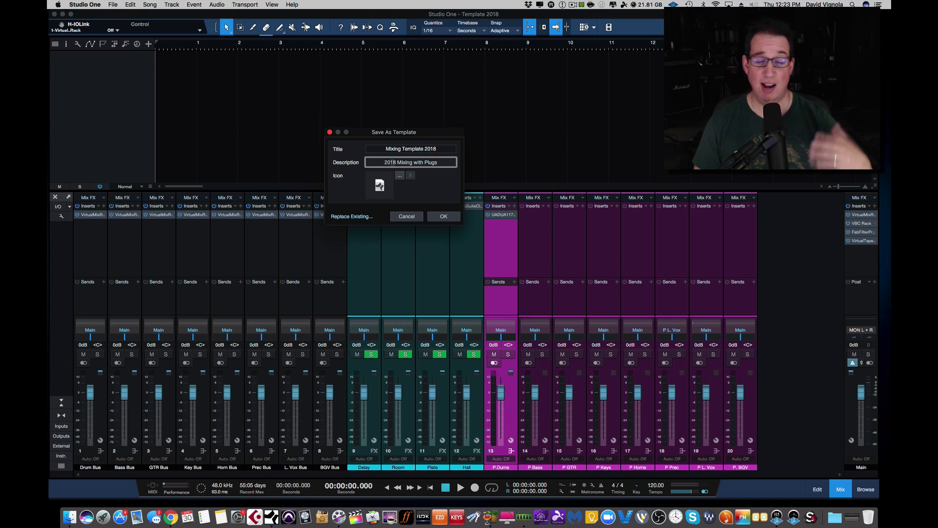
click(440, 217)
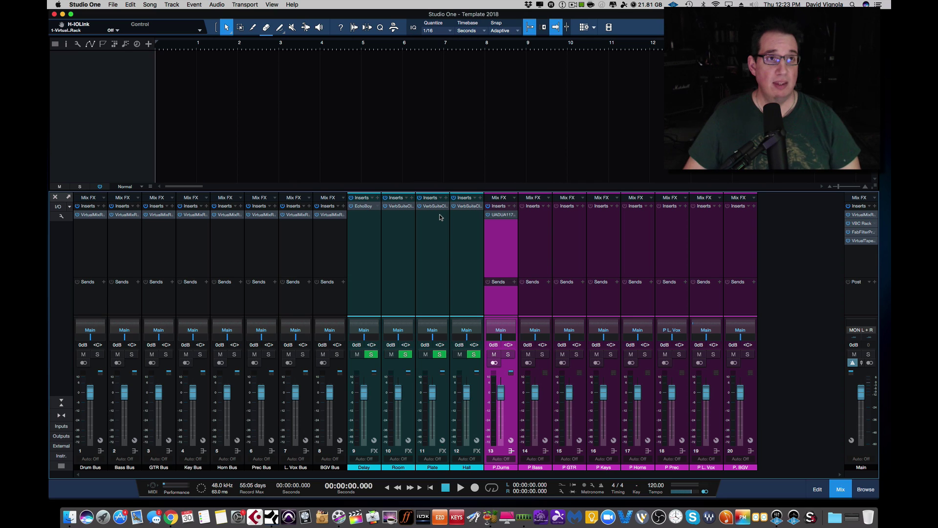
Step: Close the Template 2018 song, saving its changes
click(113, 5)
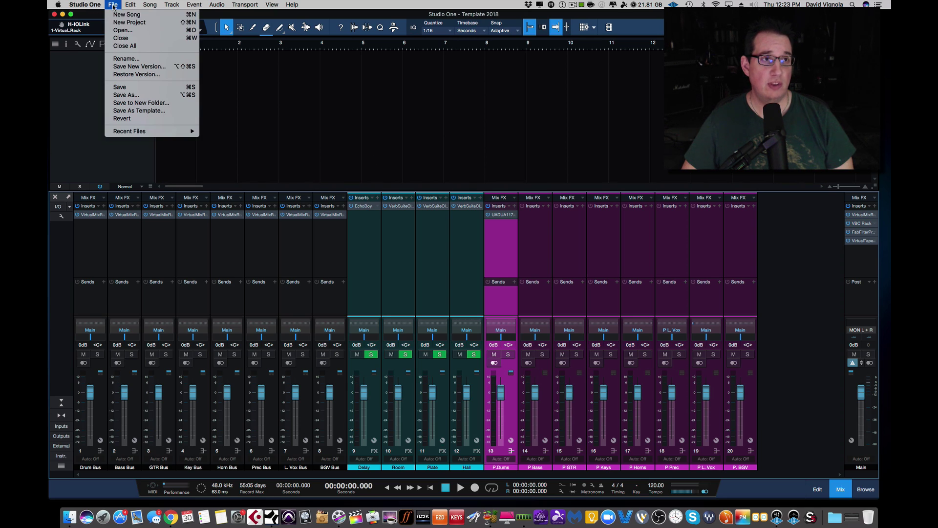
click(120, 38)
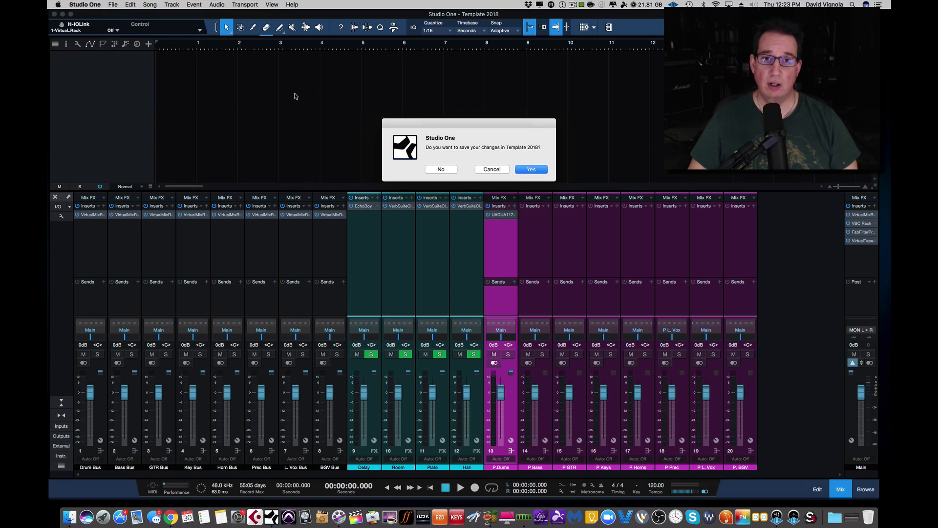
click(528, 169)
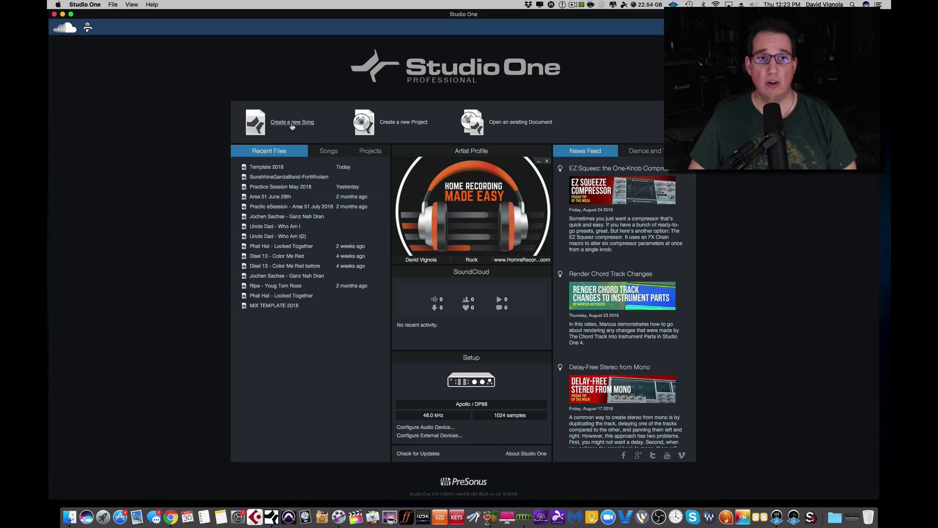
Step: Start a new song from the user template Mixing Template 2018 and title it Test
click(292, 125)
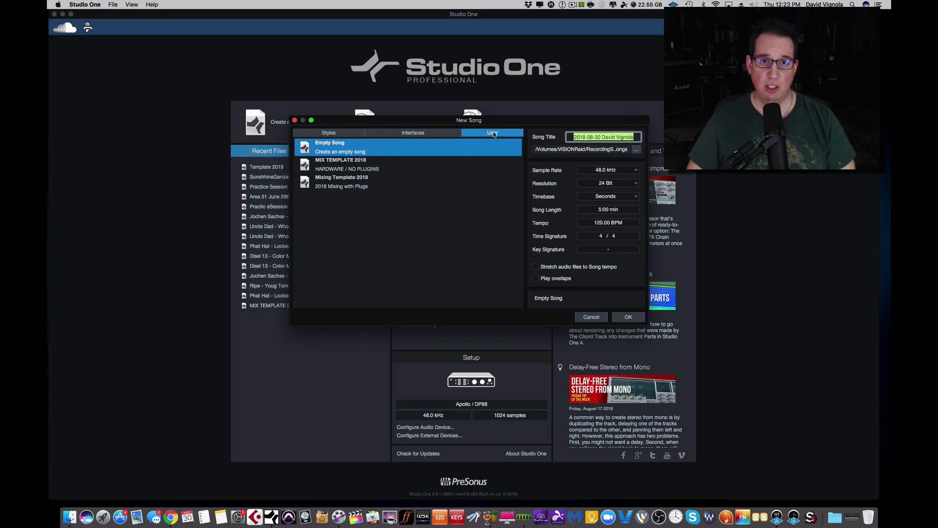
click(354, 184)
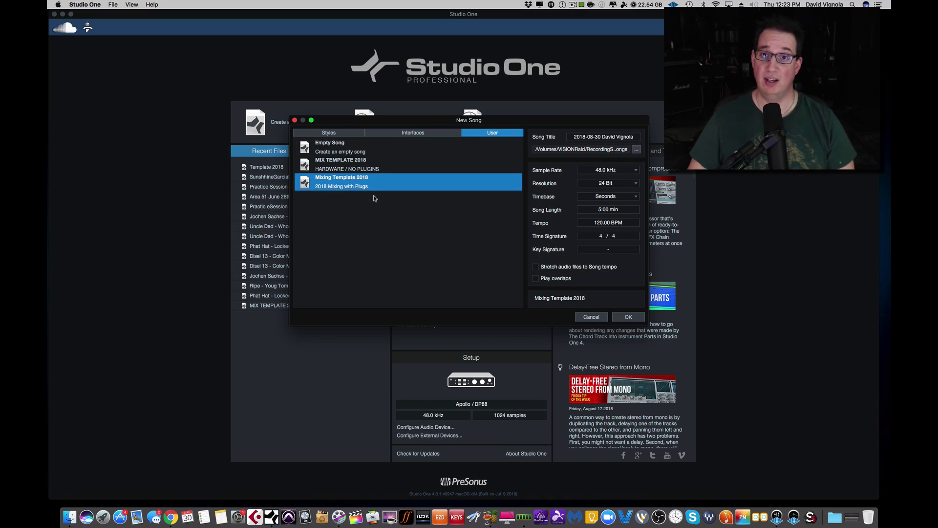
click(635, 138)
text(T)
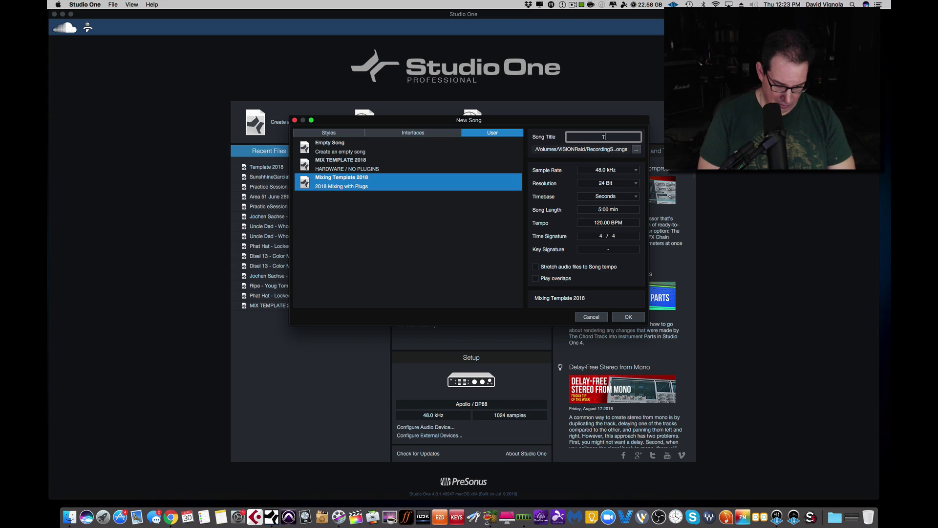
text(est)
key(Tab)
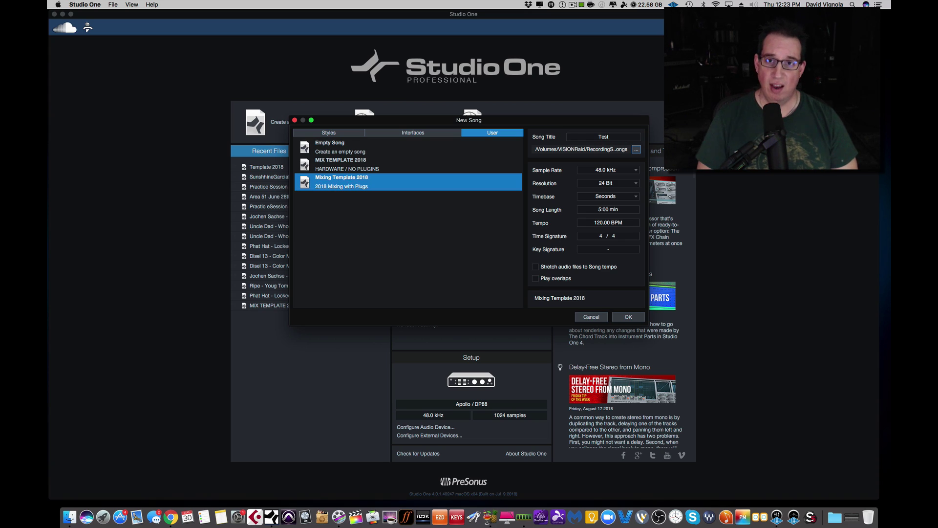
Step: Set the song's save location to the Desktop folder and create the song
click(636, 149)
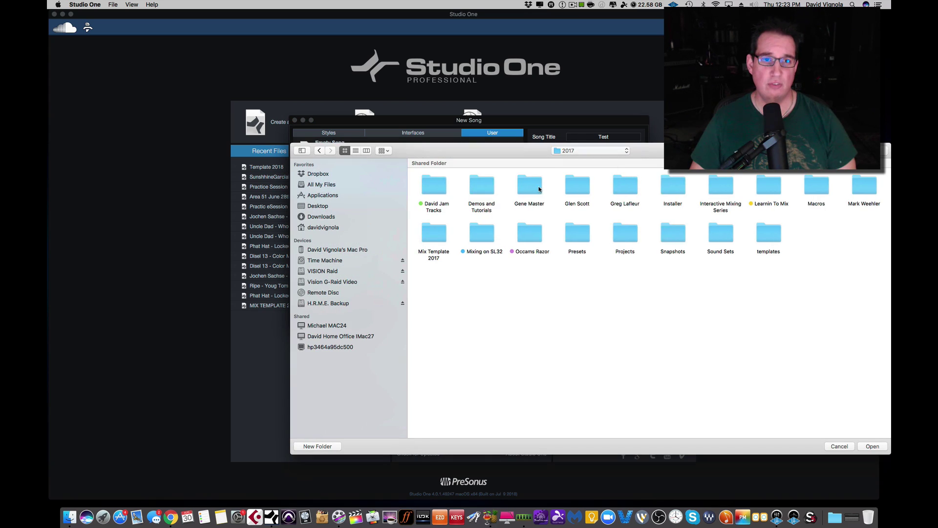
click(309, 207)
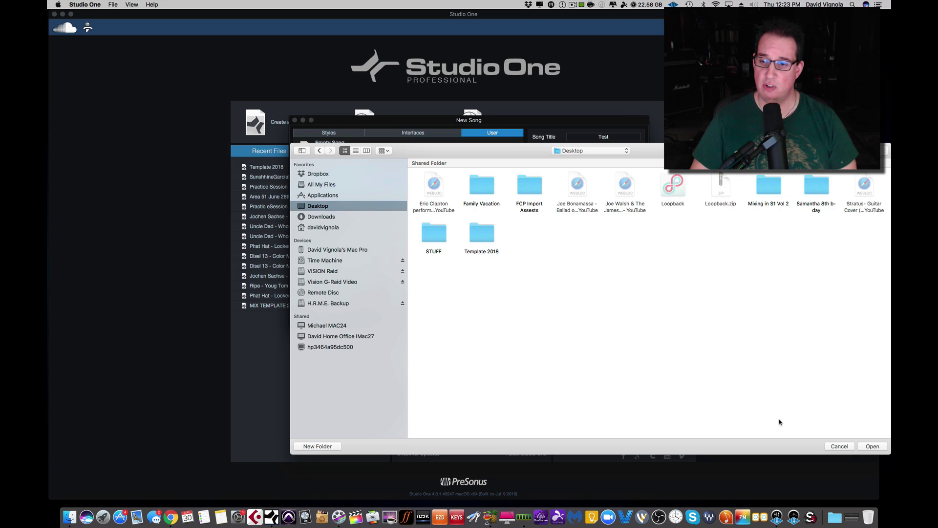
click(871, 446)
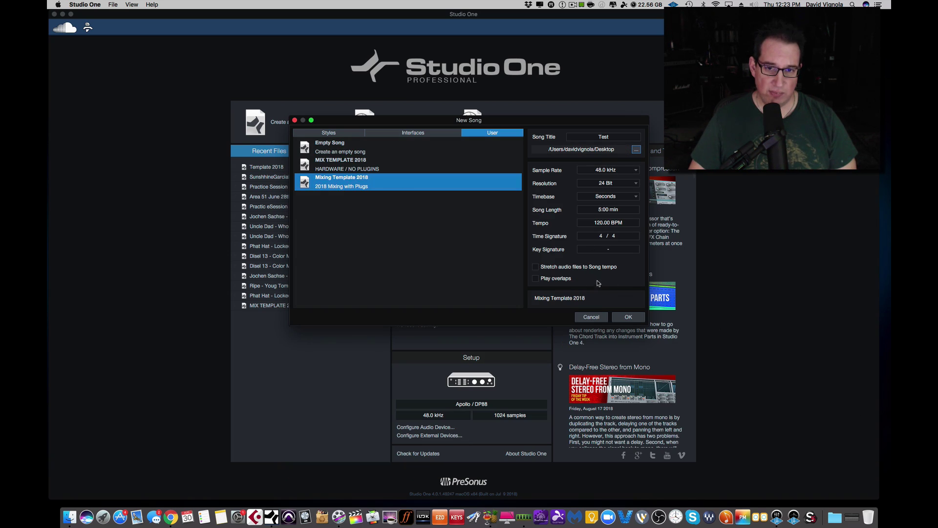
click(627, 317)
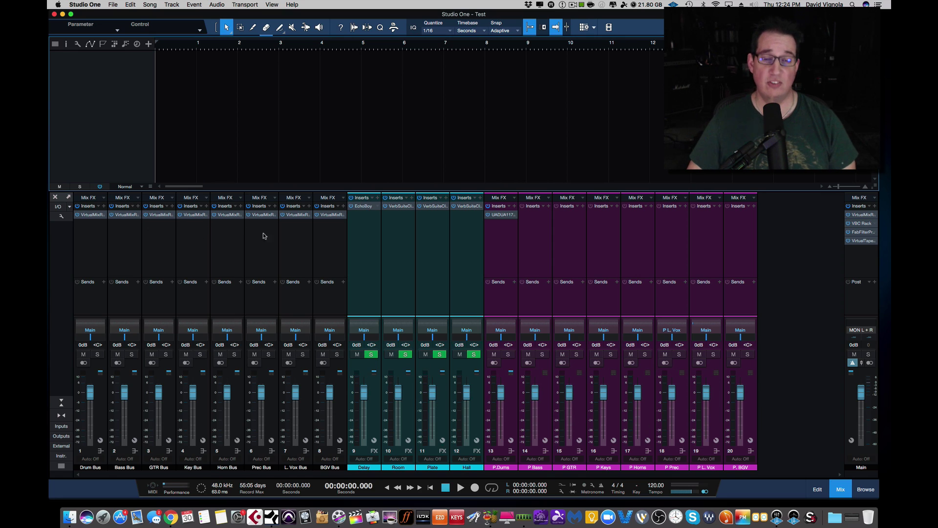
Step: Reduce the console to its small channel view and collapse the expanded P. BGV channel
click(60, 404)
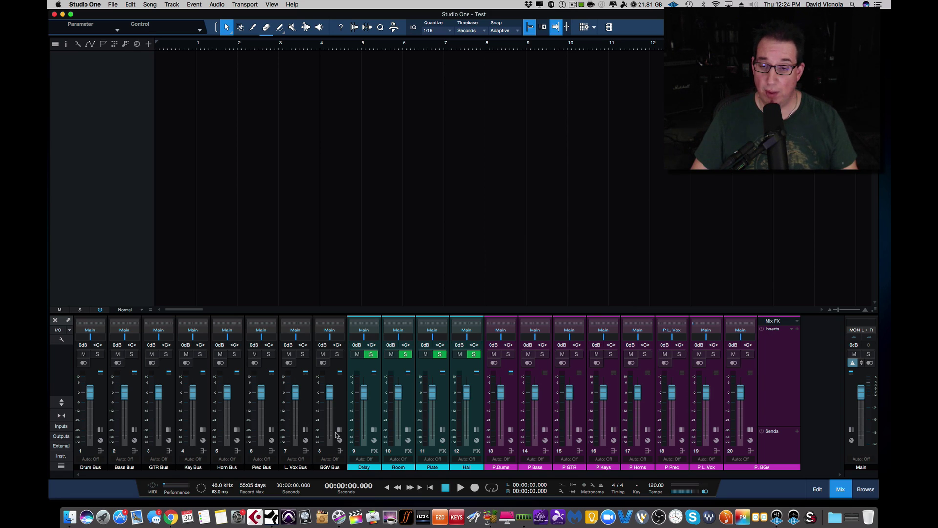
click(750, 430)
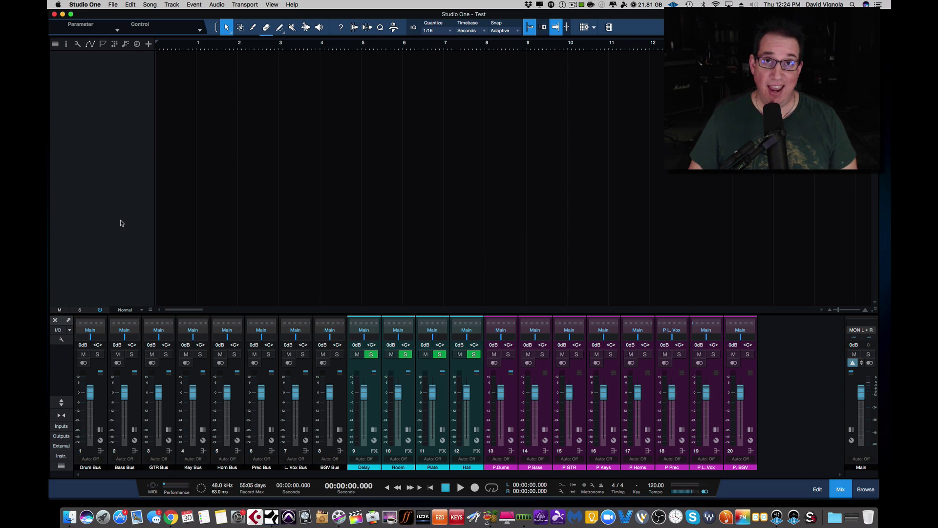
Step: Add a mono audio track to the empty arrangement, and briefly show and hide the browser
right_click(102, 87)
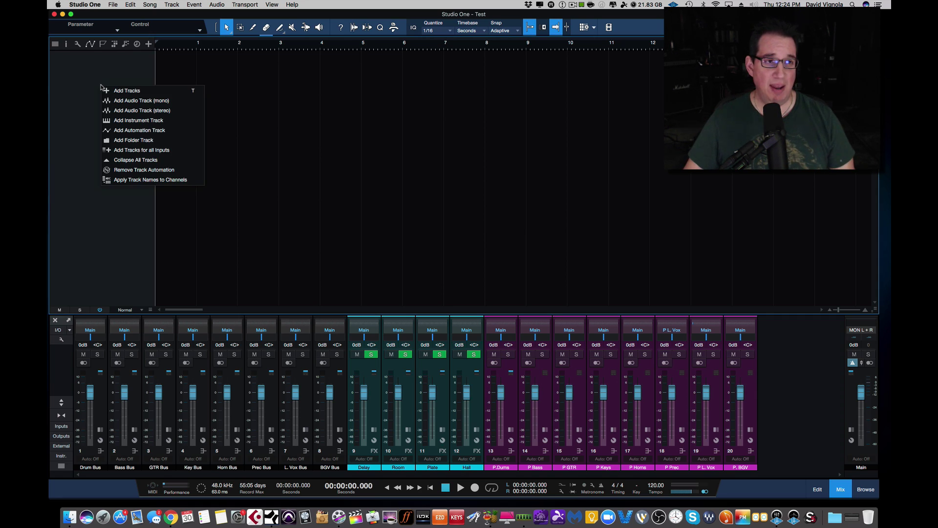
click(110, 101)
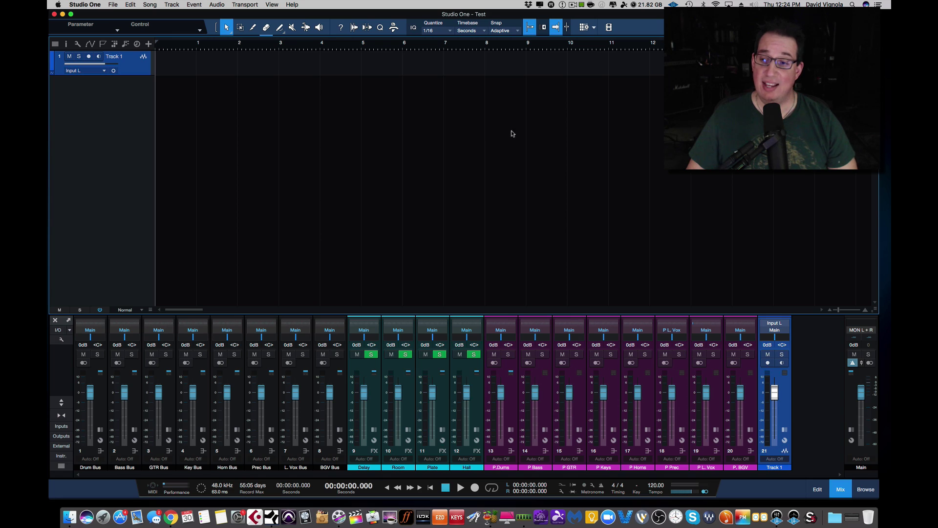
click(867, 489)
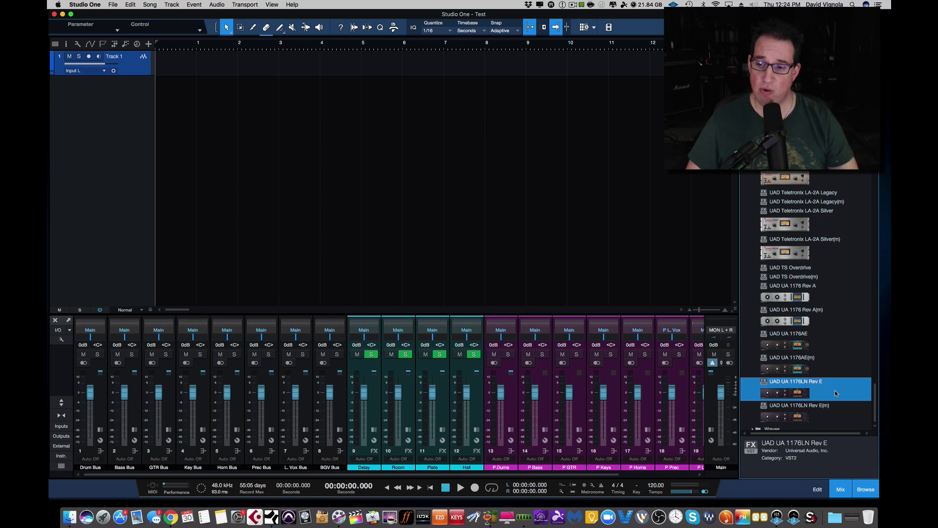
click(866, 489)
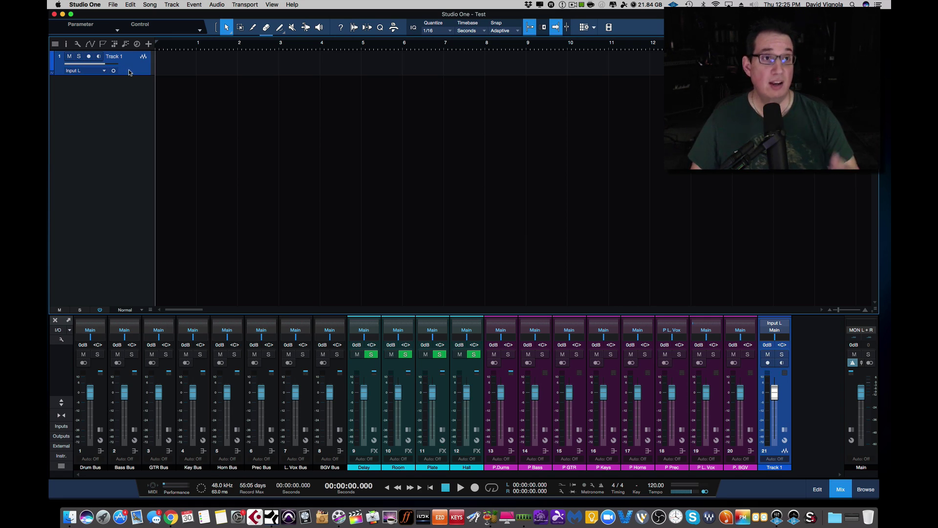
Step: Remove the mono audio track from the arrangement
right_click(128, 72)
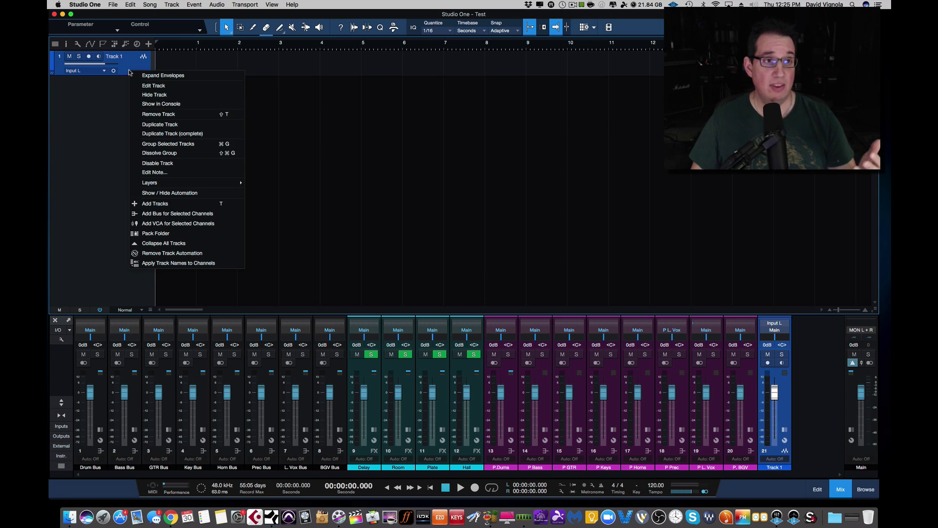
click(142, 115)
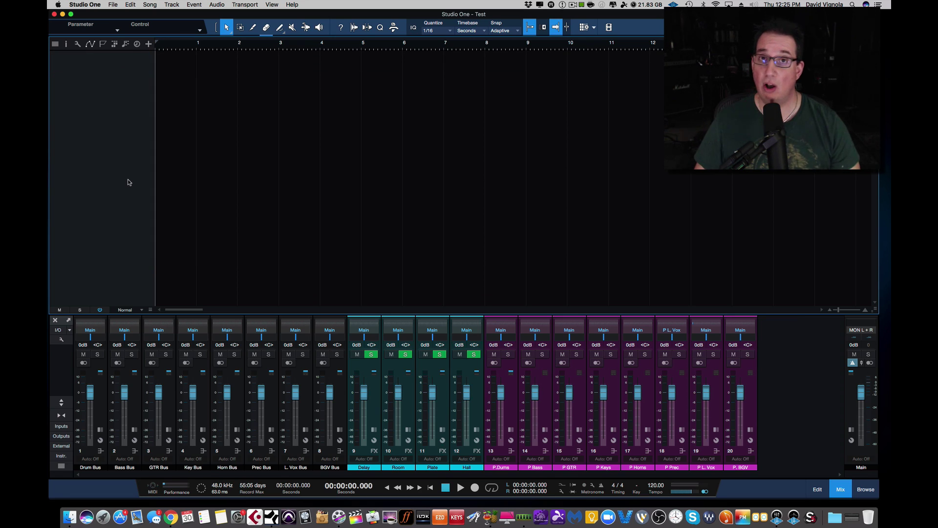